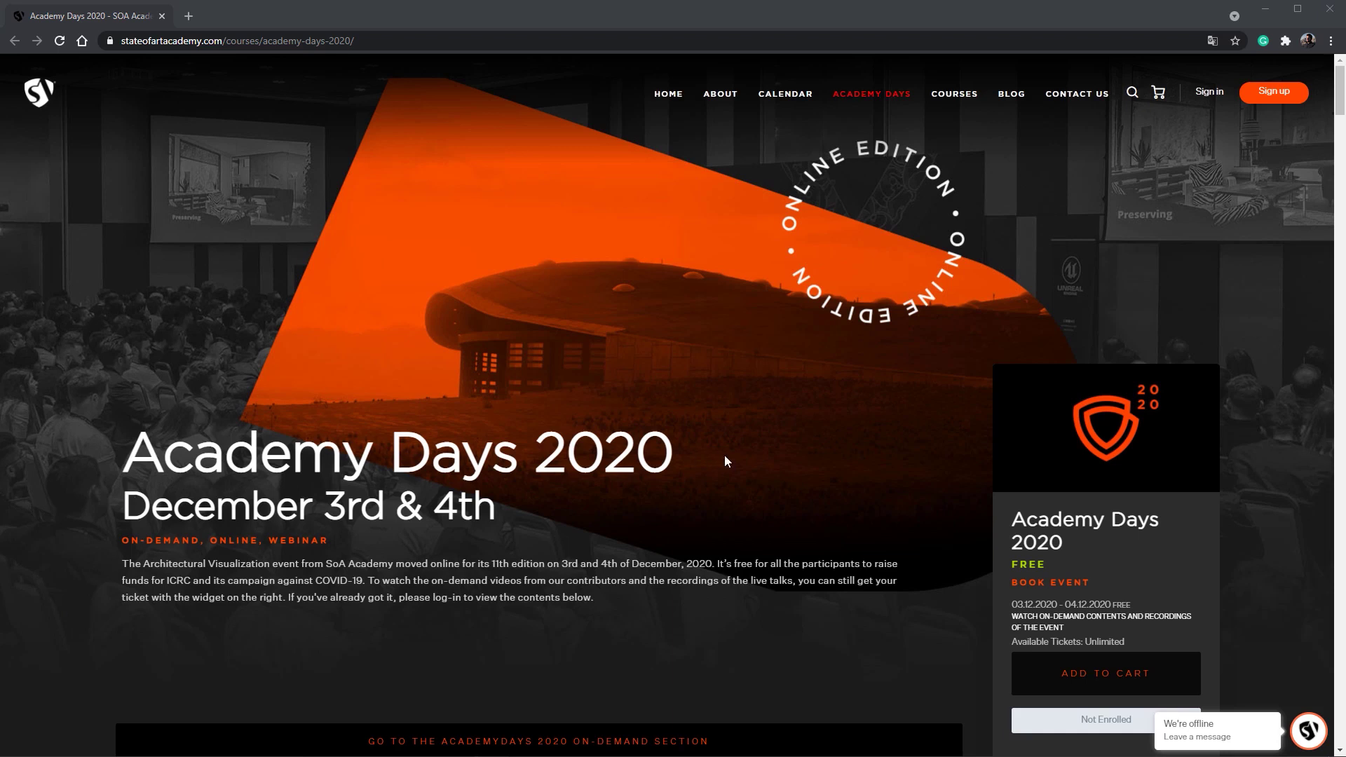
Expand the Contributors: On-Demand Contents chapter in the event contents and find the "ACES Workflow with V-Ray 5" lesson.
scroll(725, 456, down, 3)
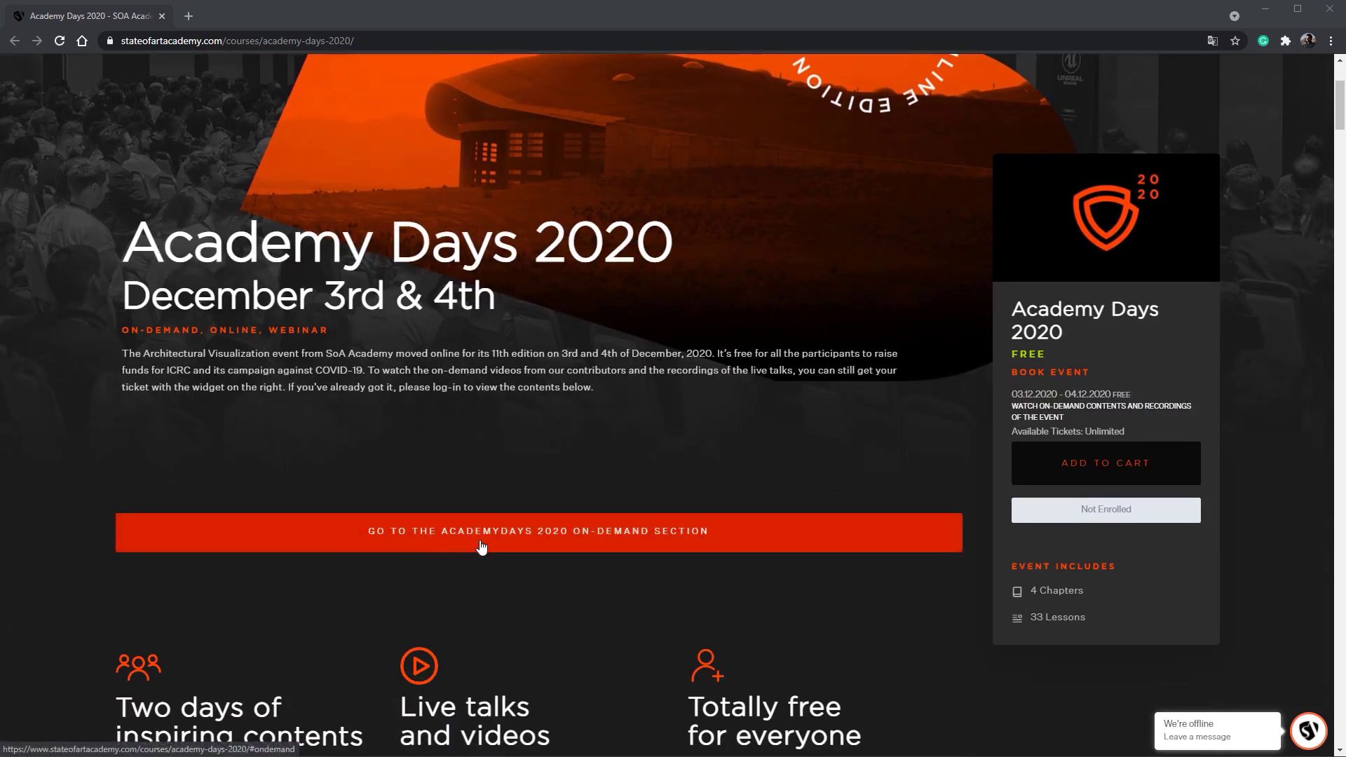
click(483, 547)
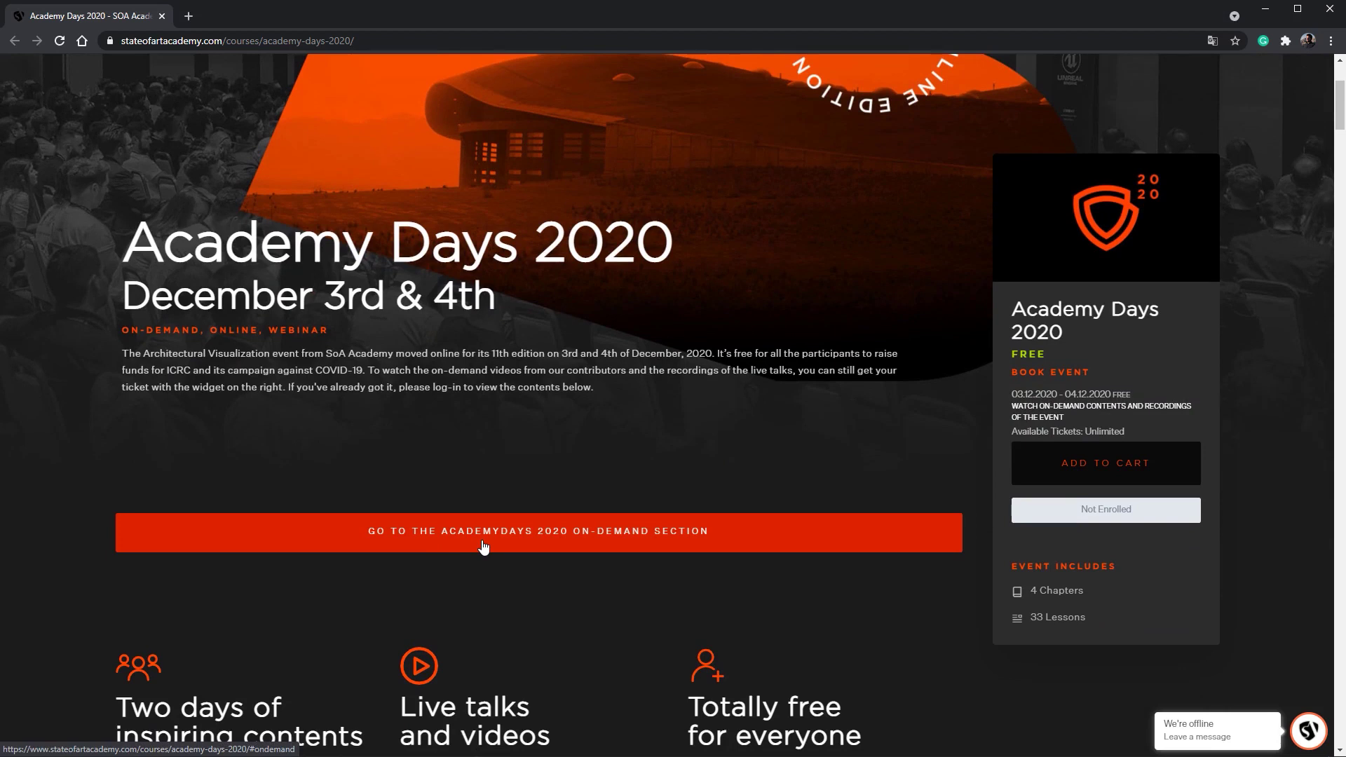
click(483, 546)
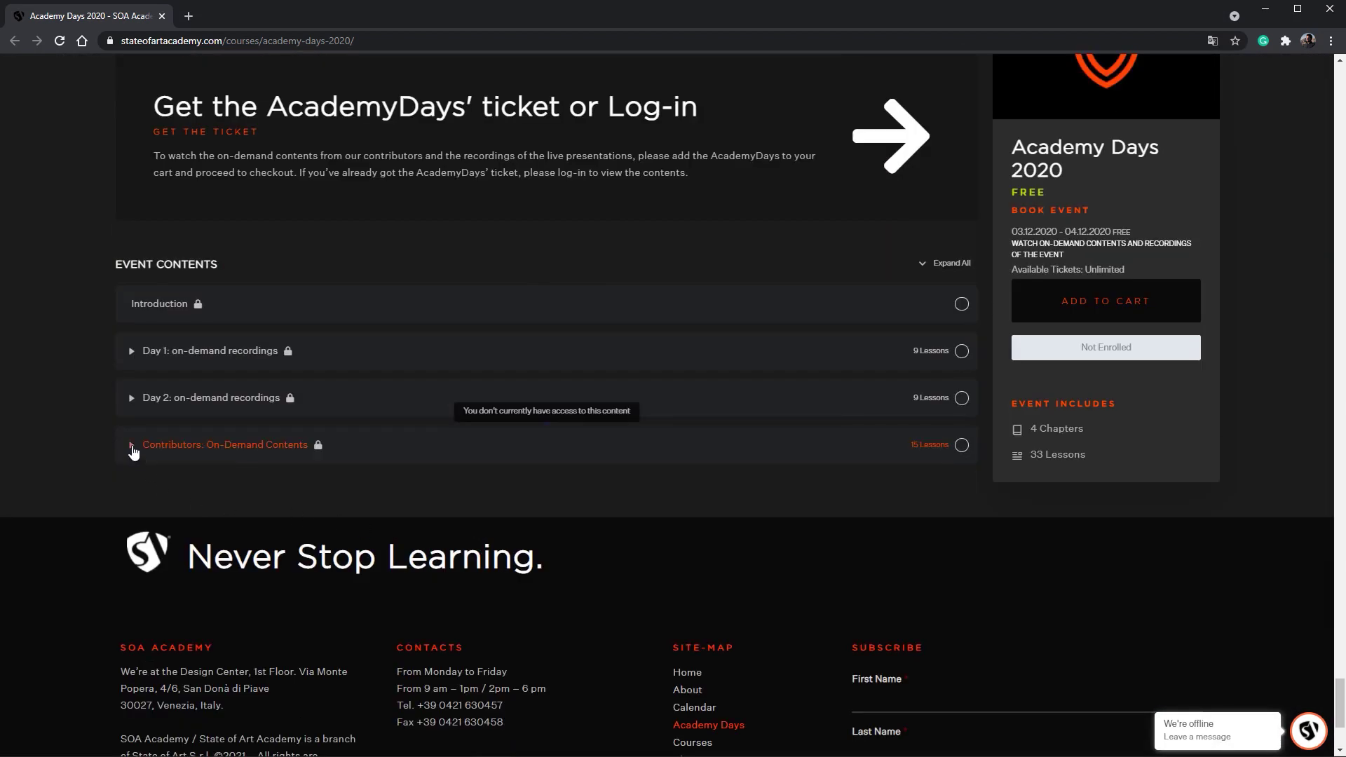
click(133, 449)
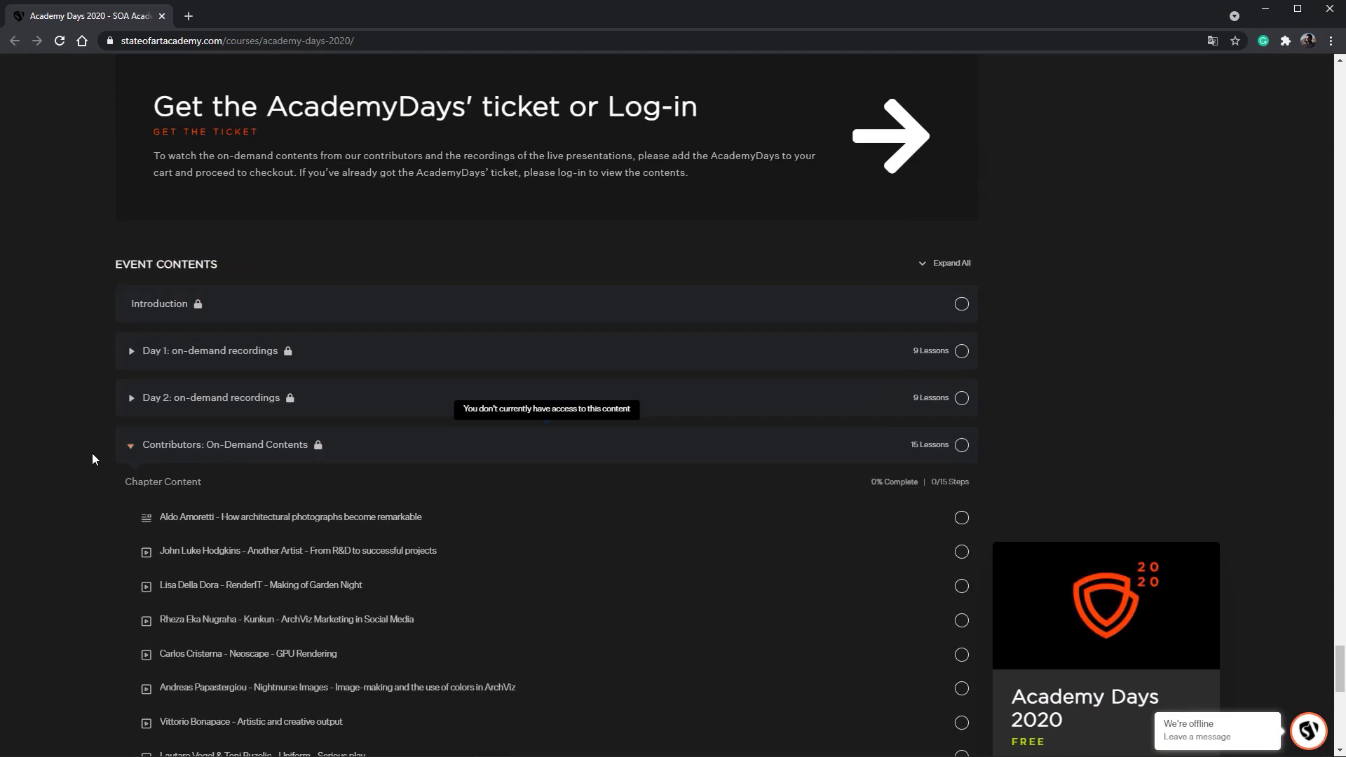
scroll(90, 453, down, 5)
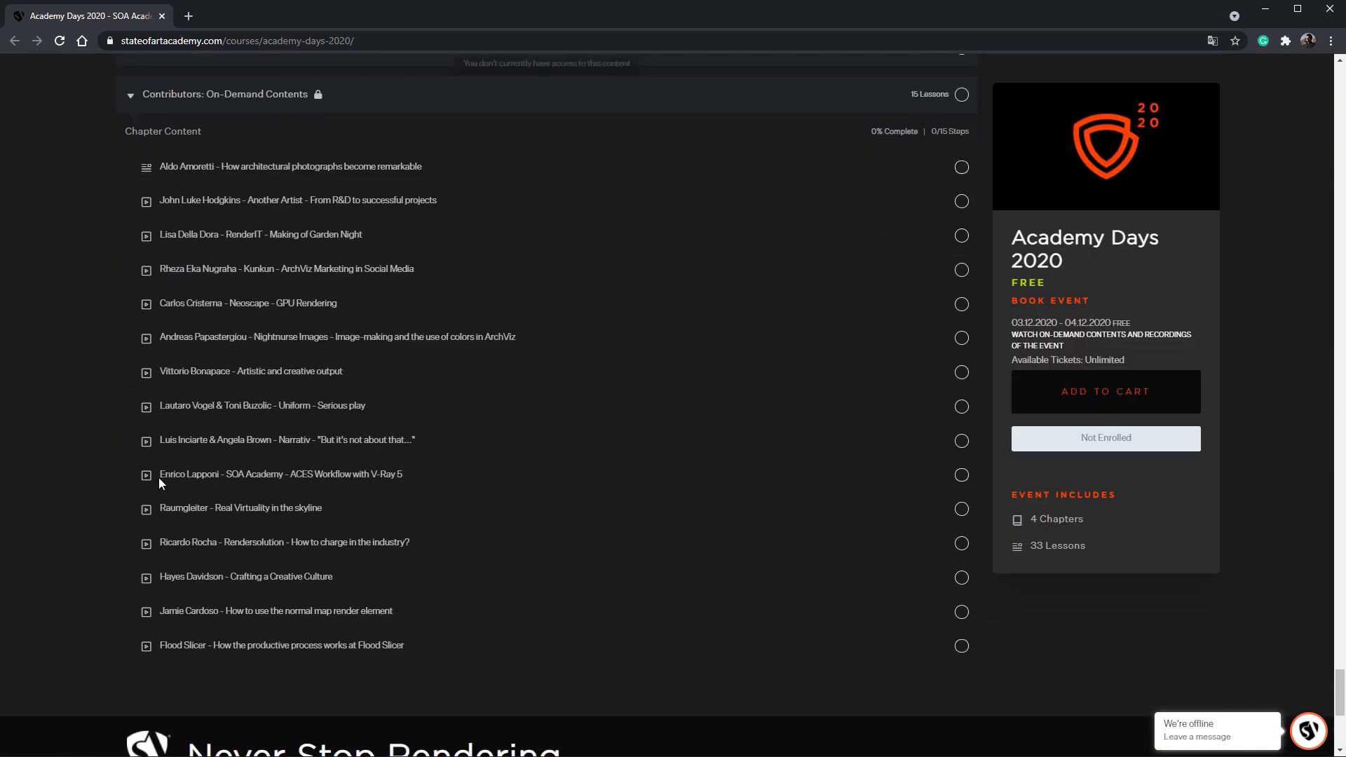
drag(158, 478, 403, 479)
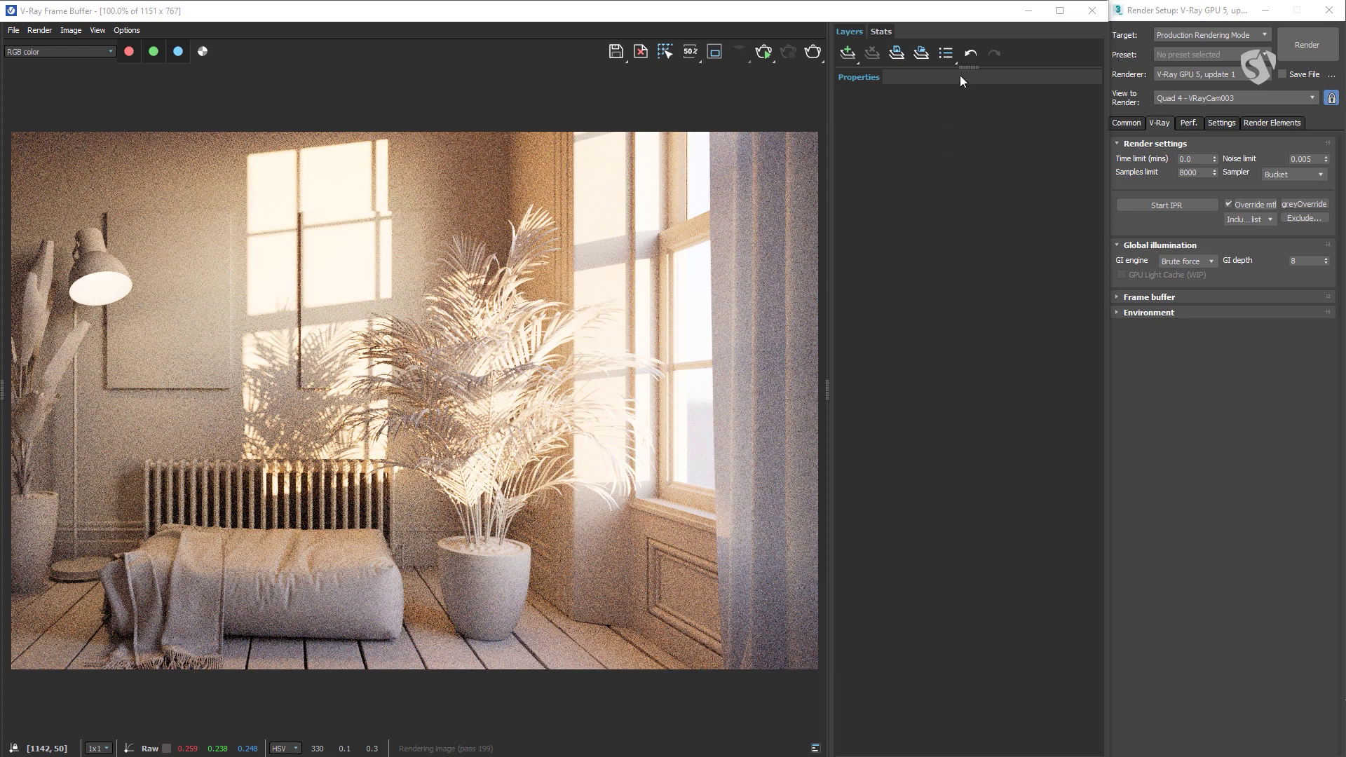
Enlarge the frame buffer's layer list and view which correction and mask layer types can be added.
drag(963, 65, 957, 189)
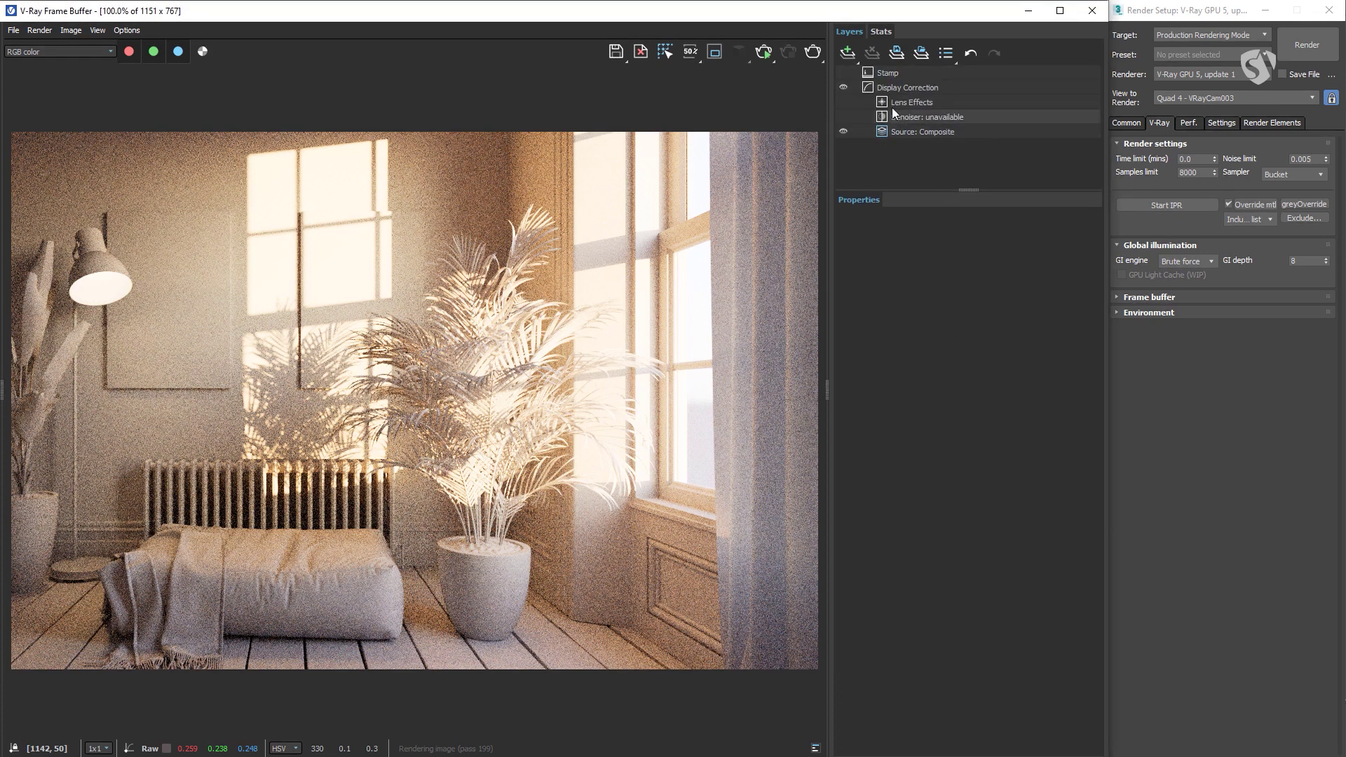
click(850, 53)
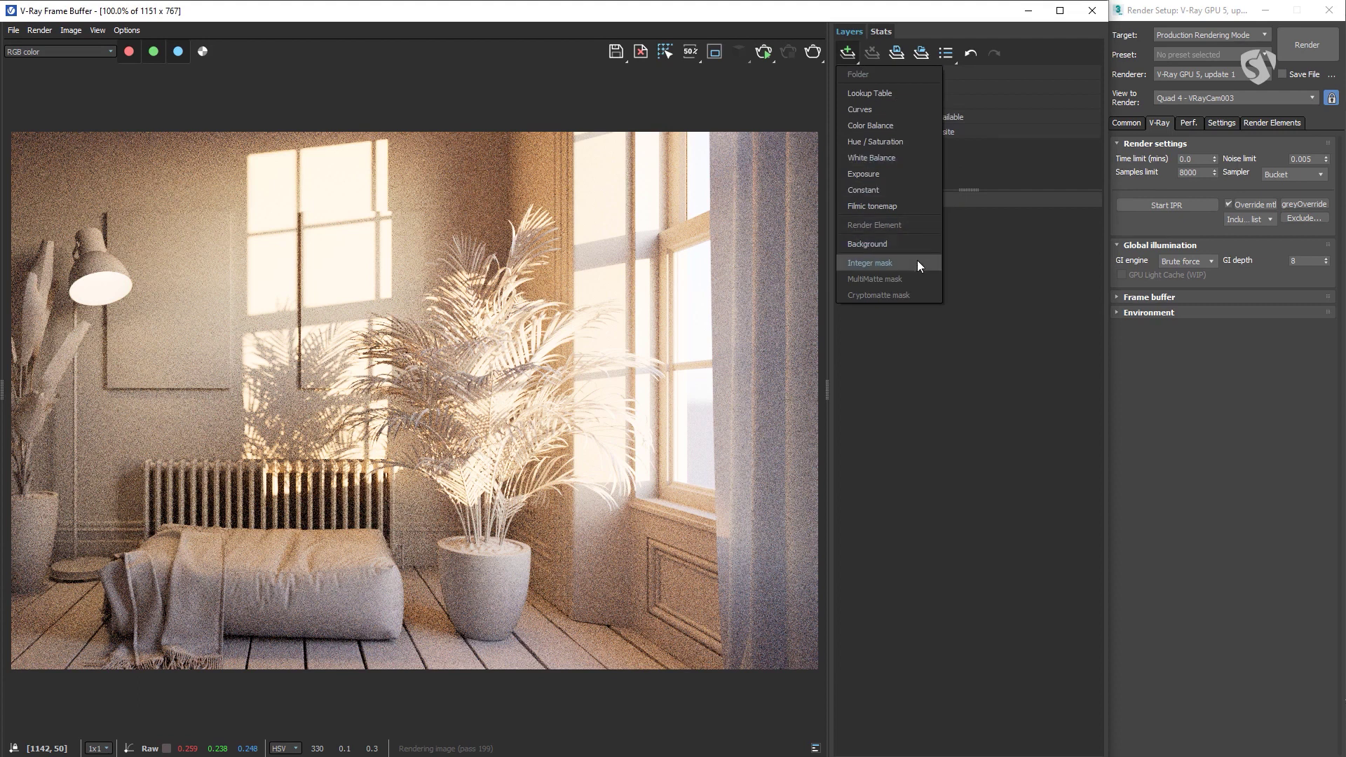
click(924, 296)
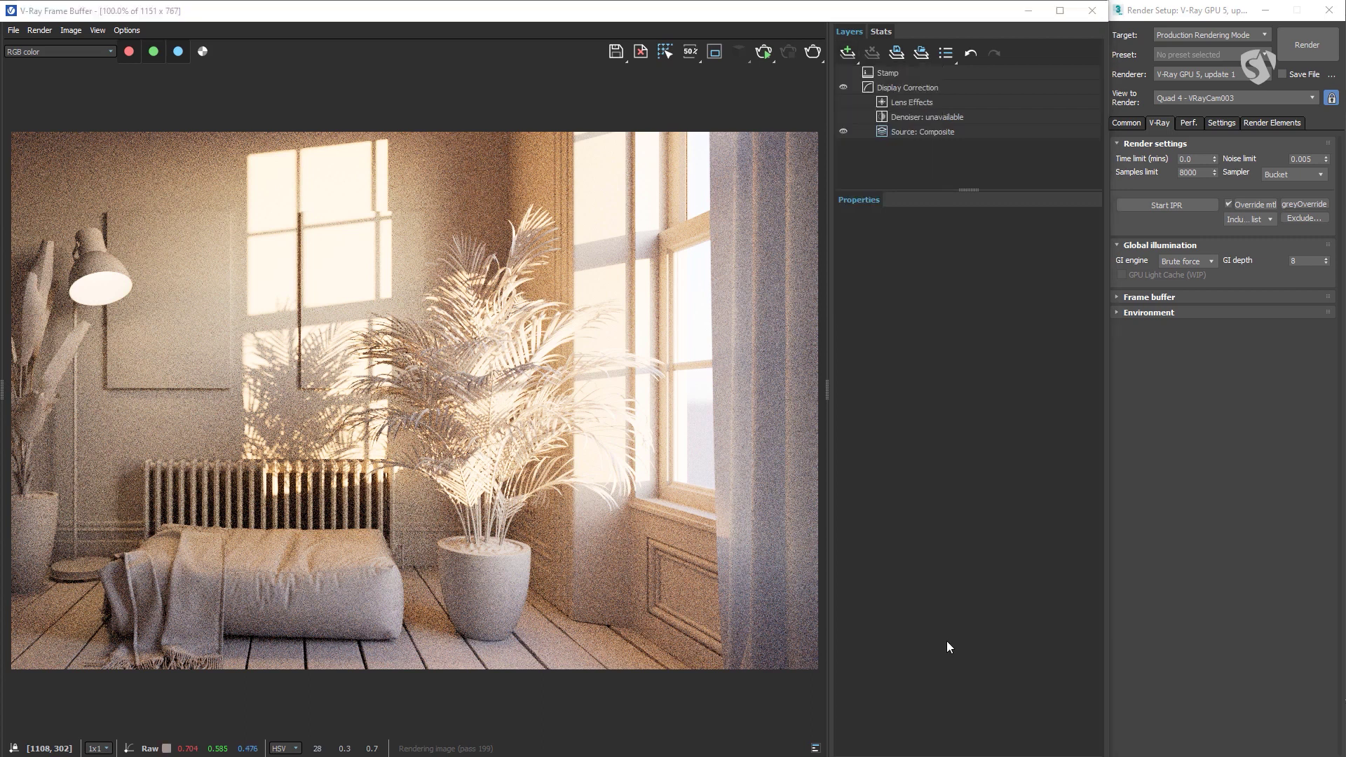
Add a Hue / Saturation correction layer and check the mask layer types available for it.
click(847, 52)
click(886, 142)
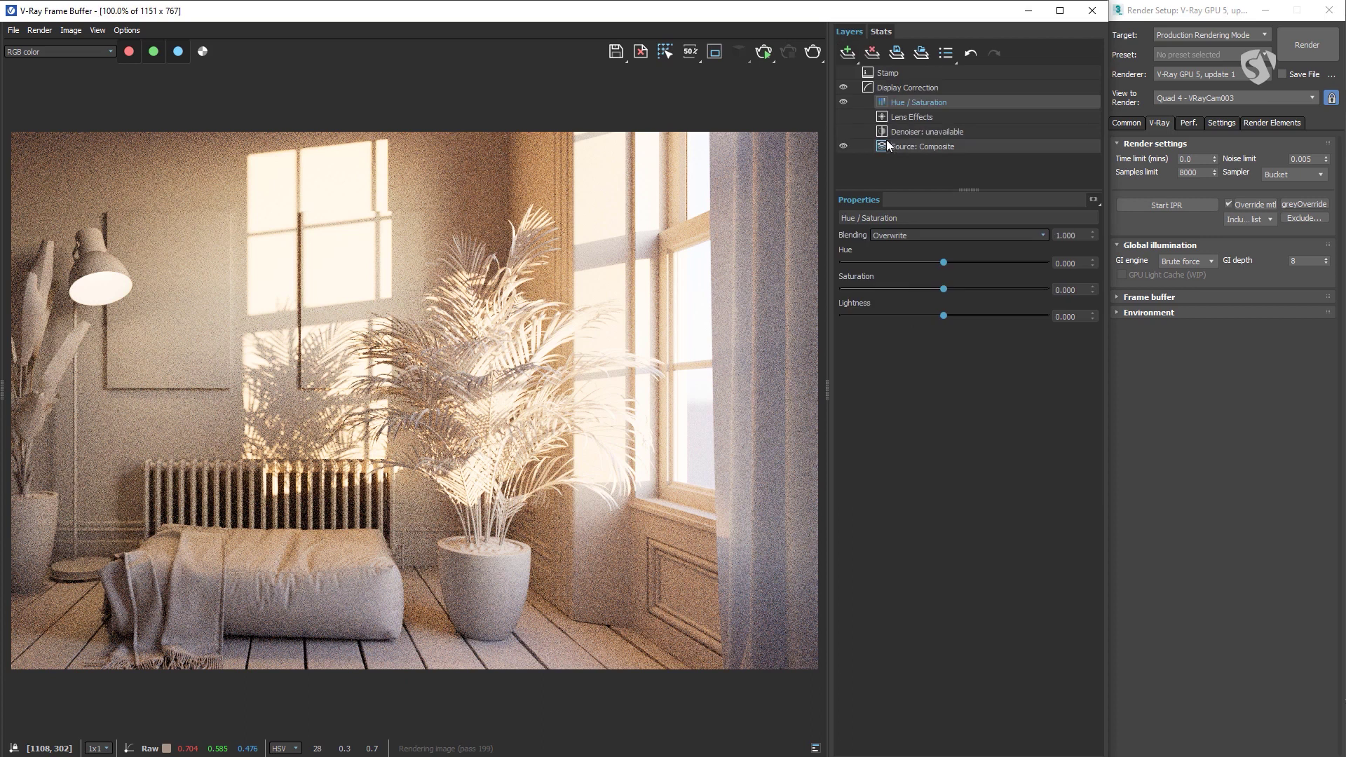
click(848, 53)
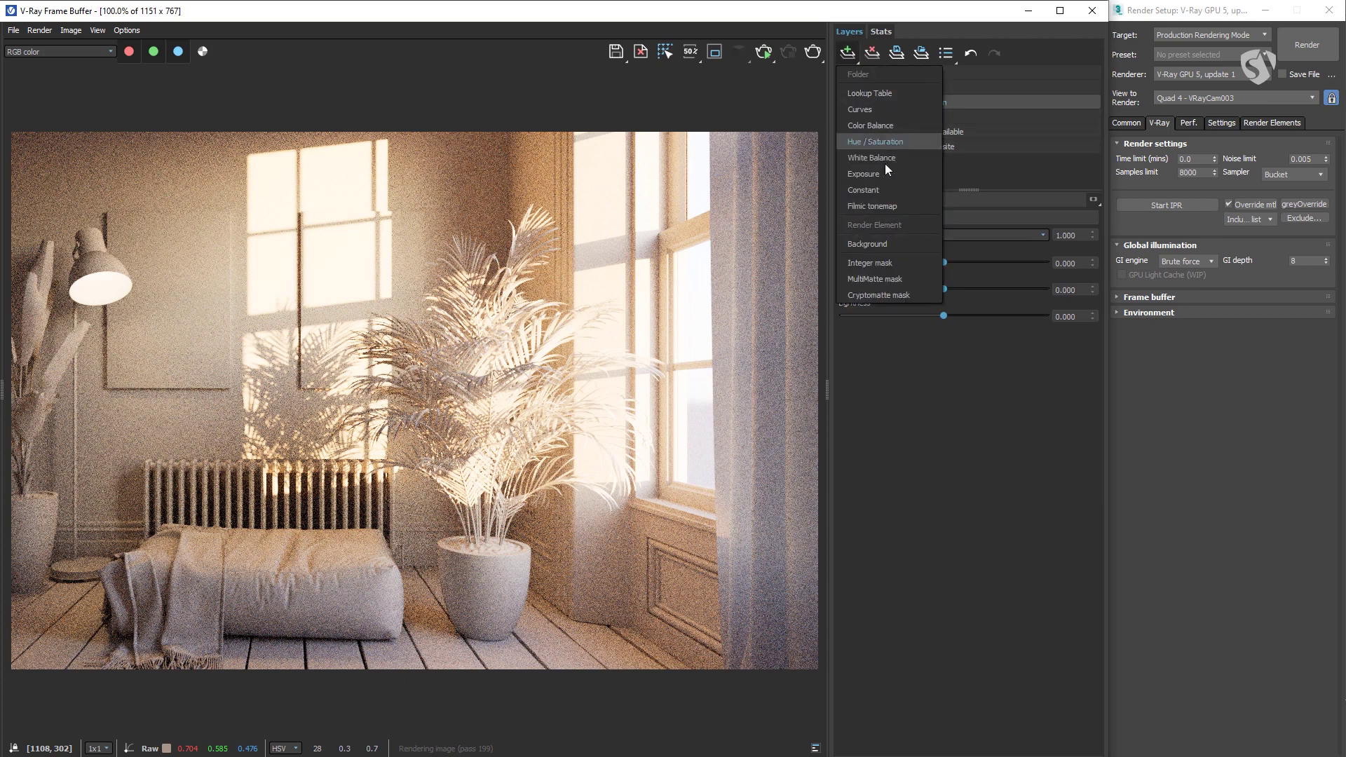
click(927, 263)
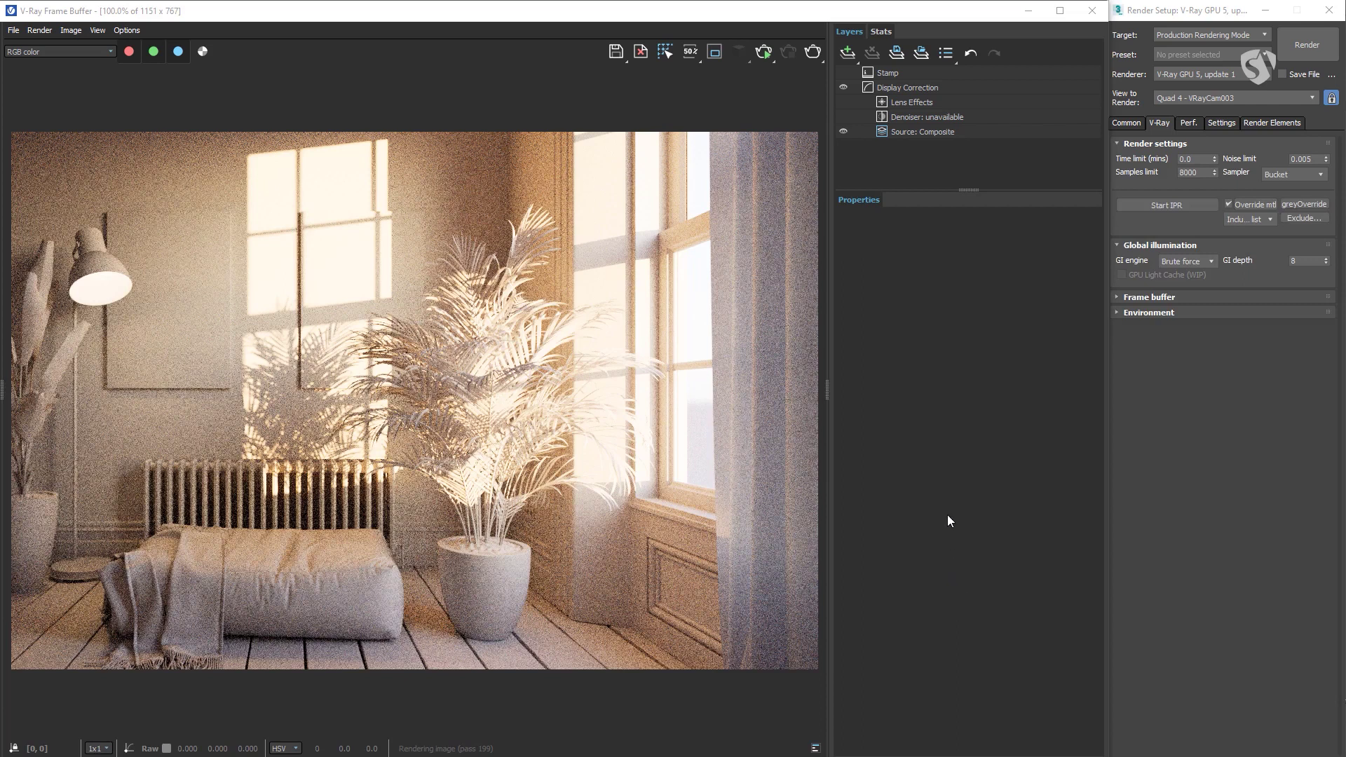
Add the MultiMatteElement, VRayCryptomatte, VRayMtlID, VRayObjectID and VRayRenderID render elements in the render setup, and select VRayMtlID.
click(1308, 175)
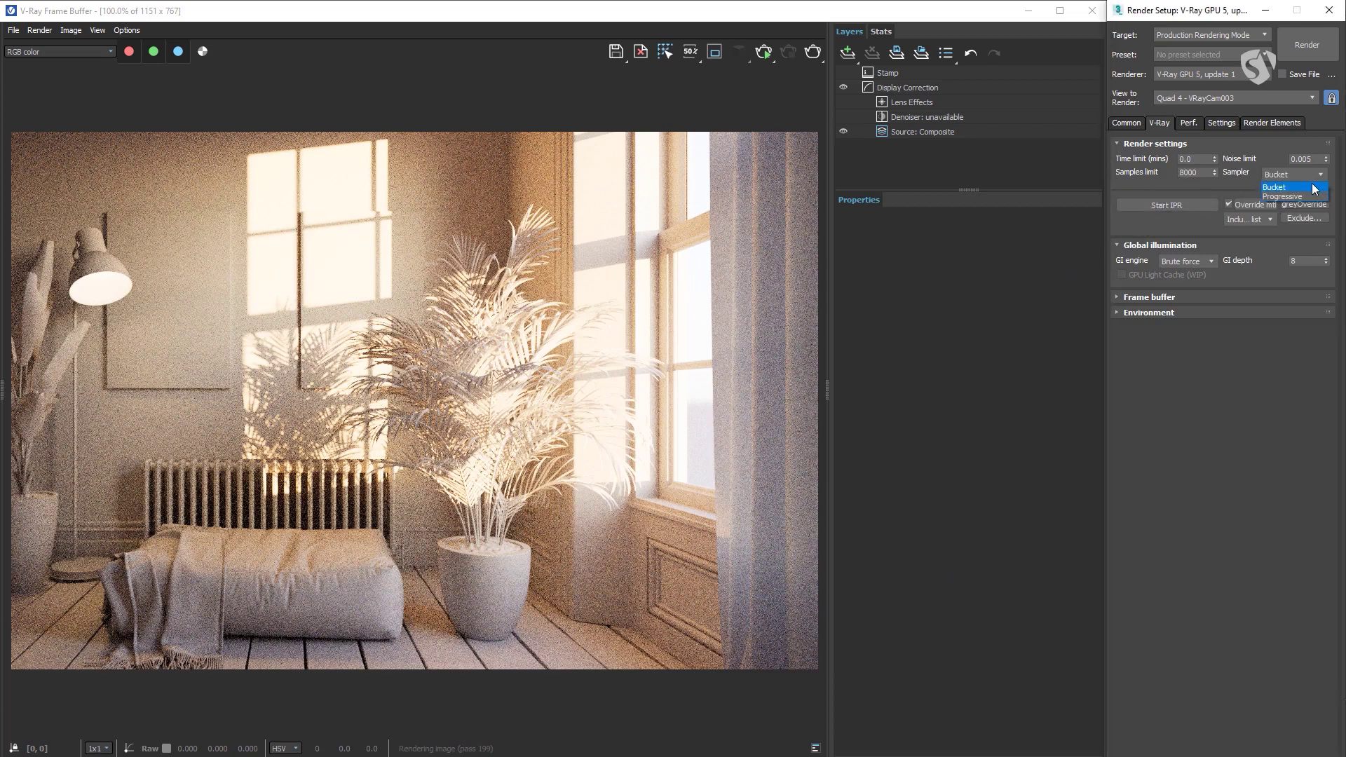
click(1257, 125)
click(1267, 123)
click(1137, 176)
drag(1161, 251, 903, 236)
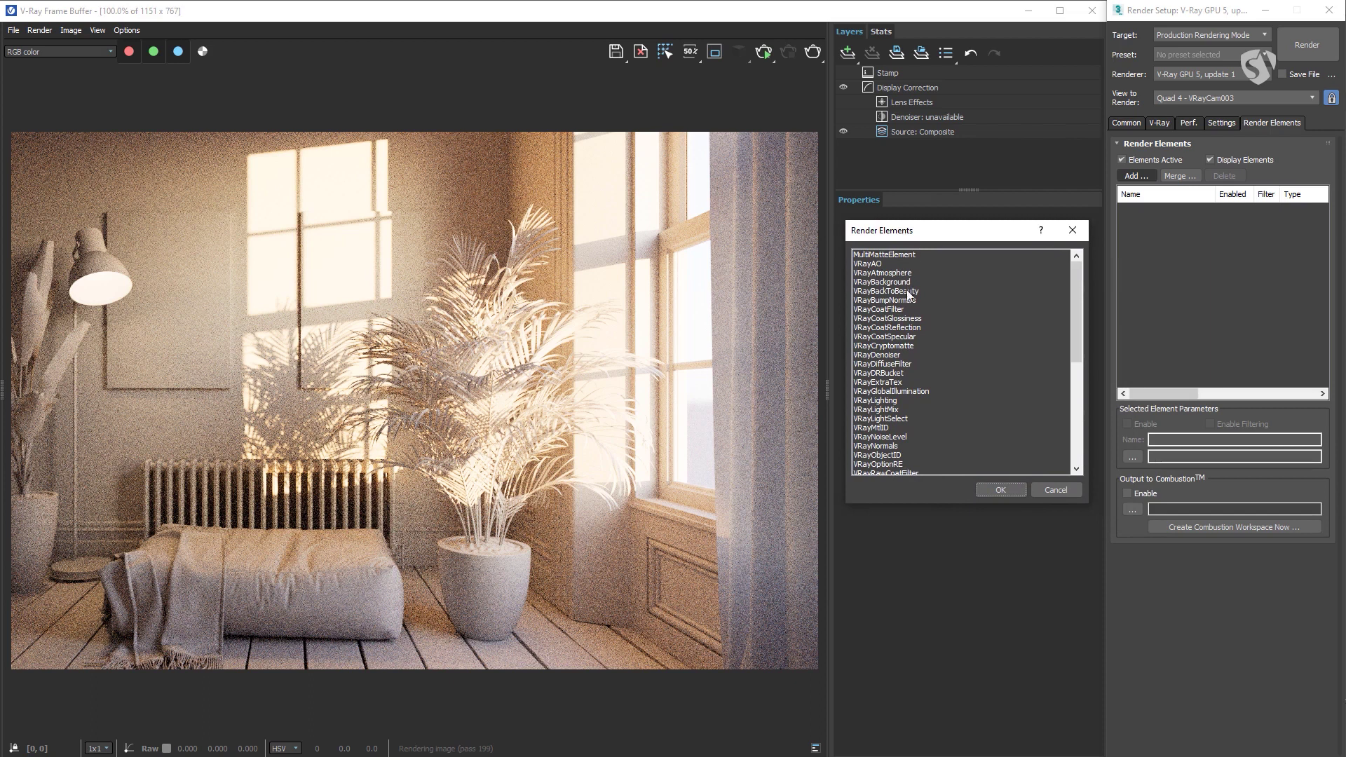
click(903, 347)
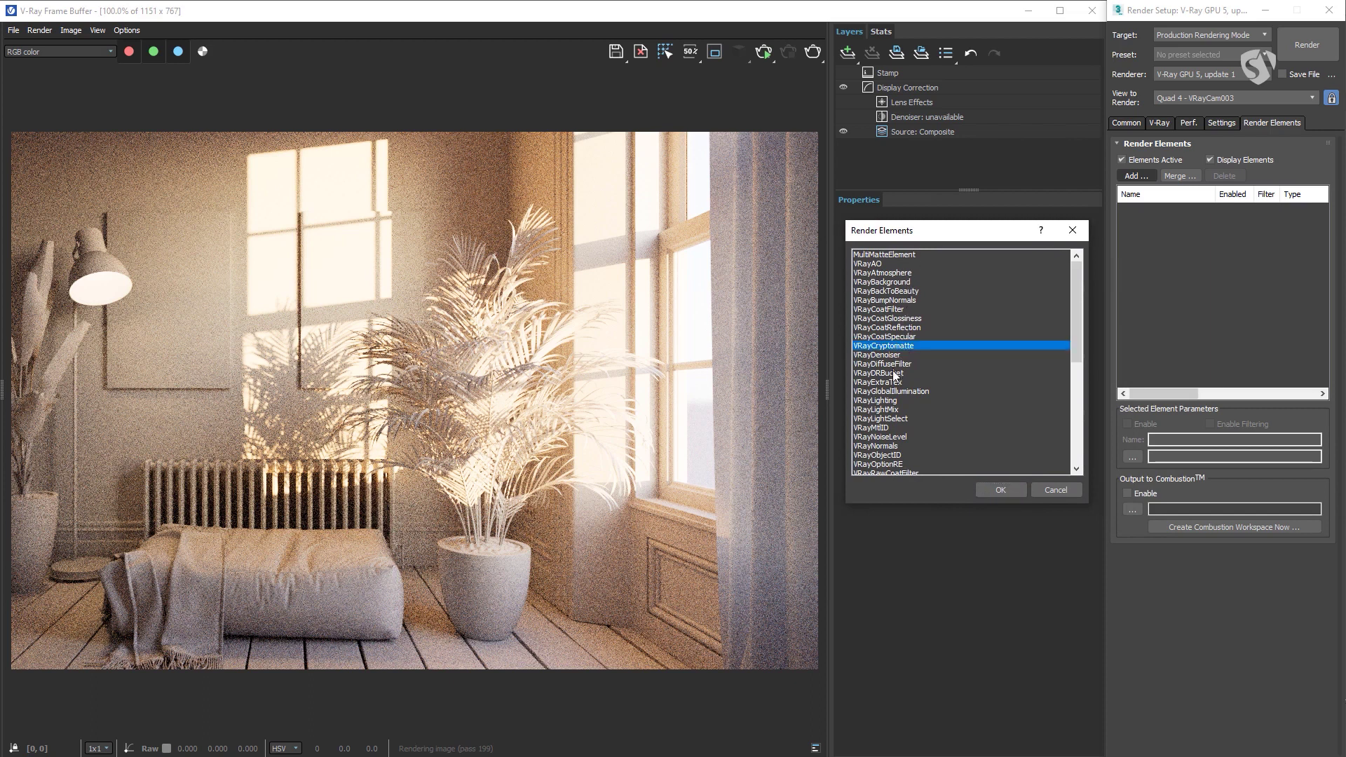
ctrl+click(884, 428)
ctrl+click(885, 455)
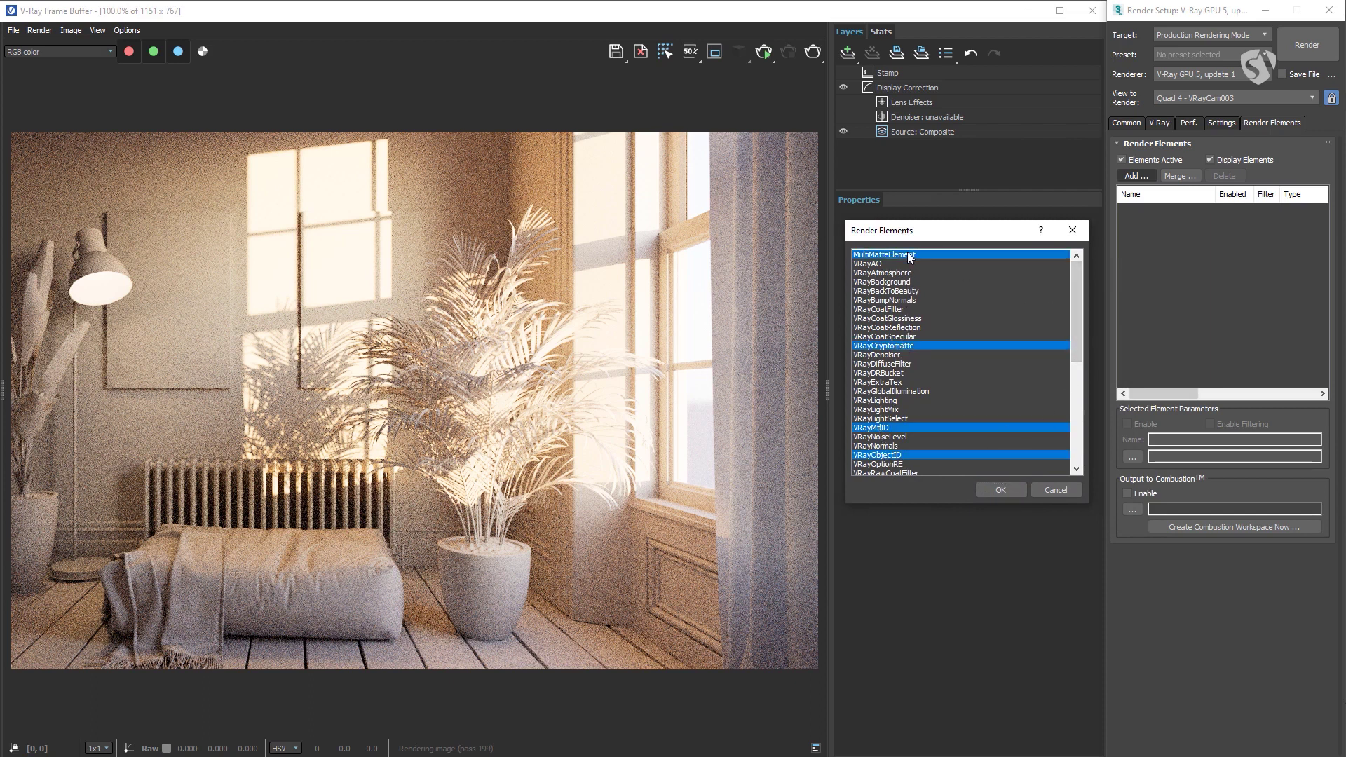
drag(1075, 293, 1078, 407)
ctrl+click(899, 327)
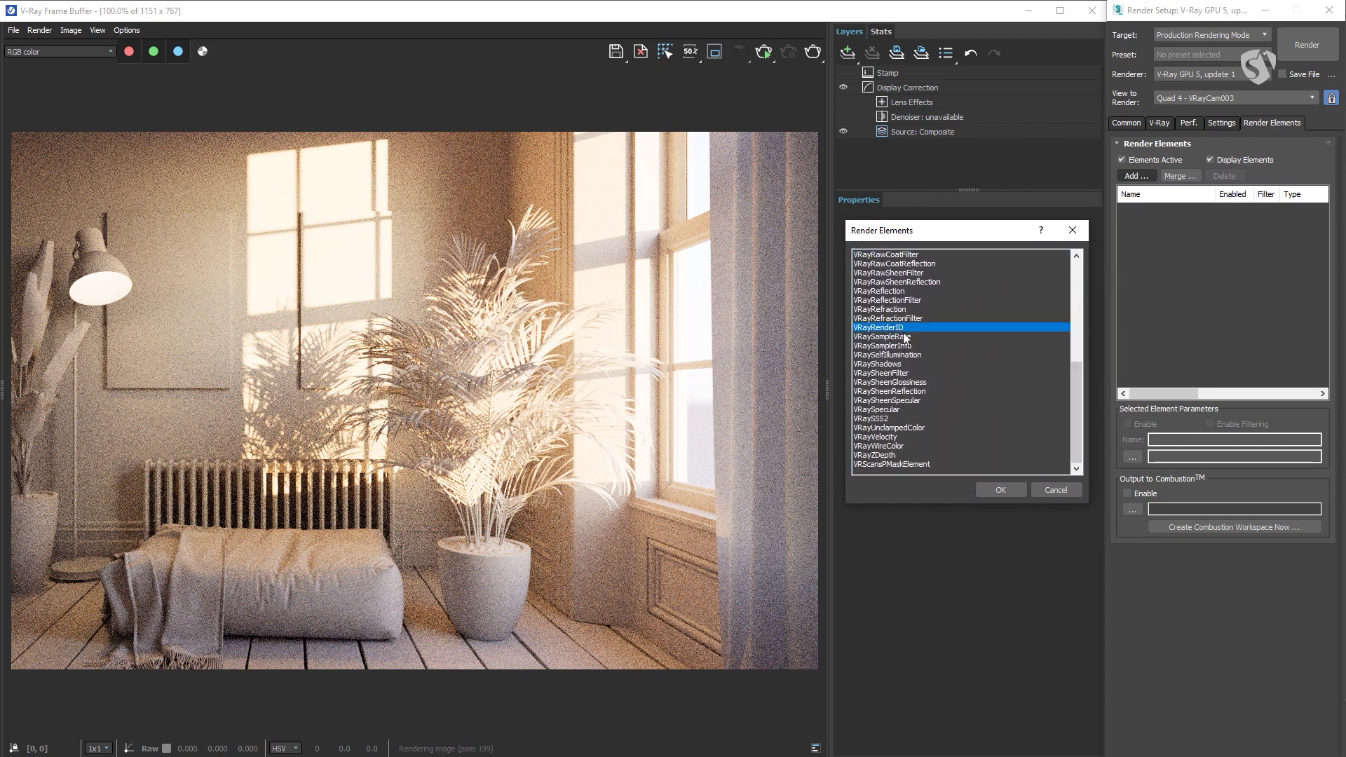
click(1000, 489)
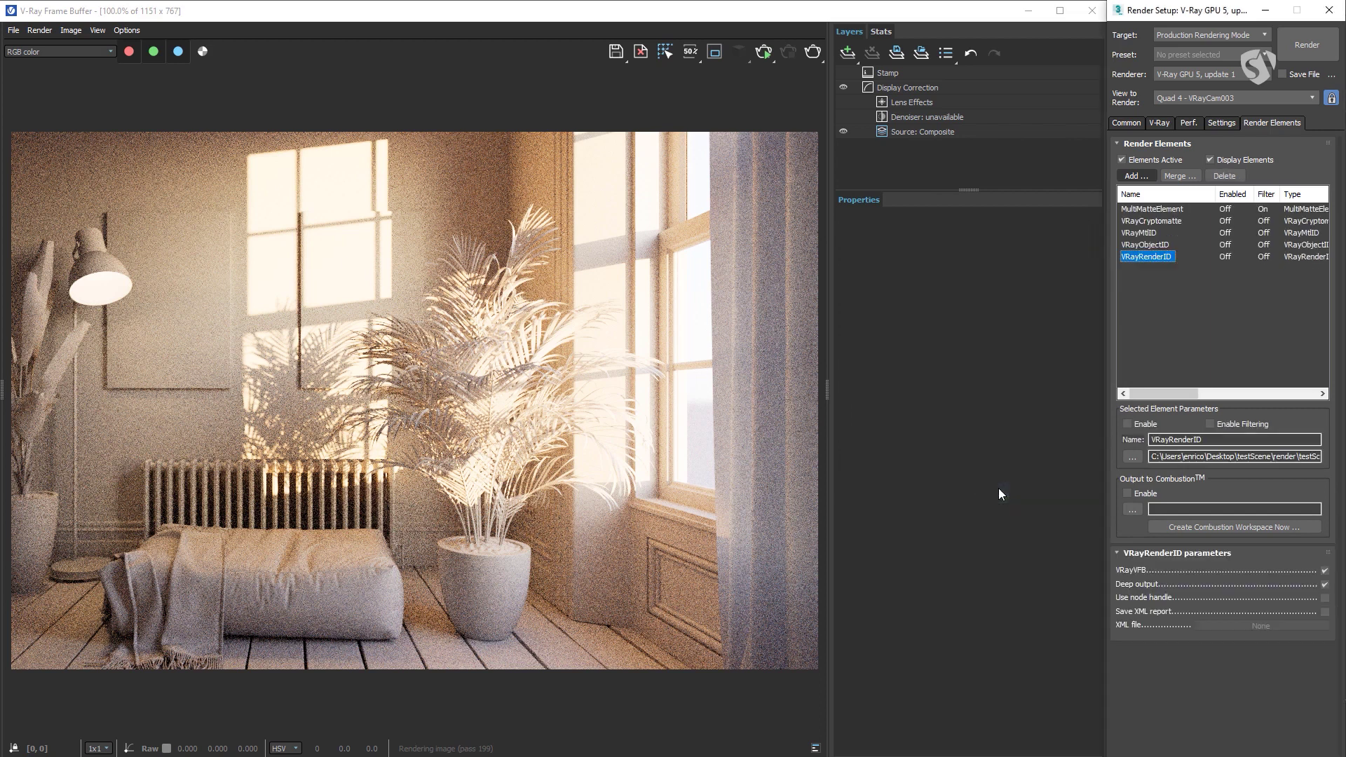
click(1139, 233)
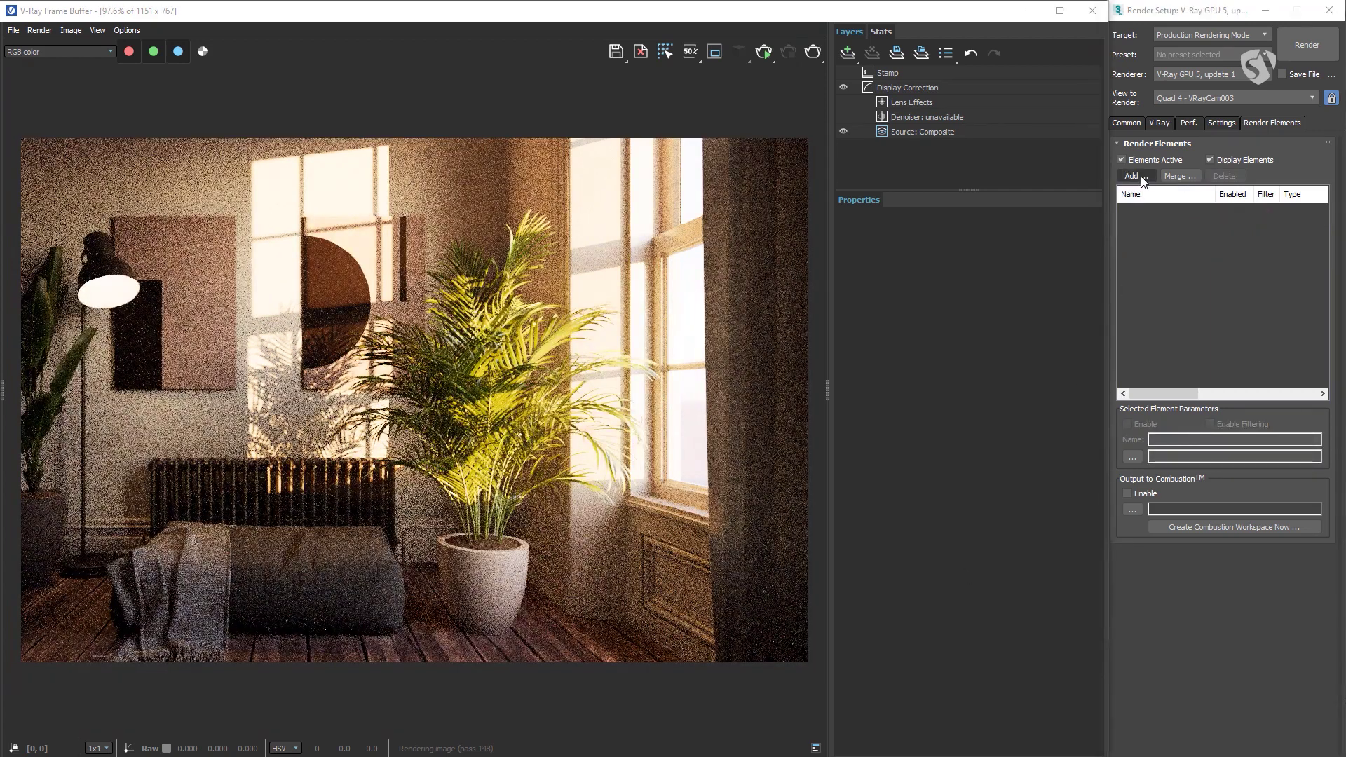
Add the VRayRenderID render element to the empty render elements list.
click(1143, 179)
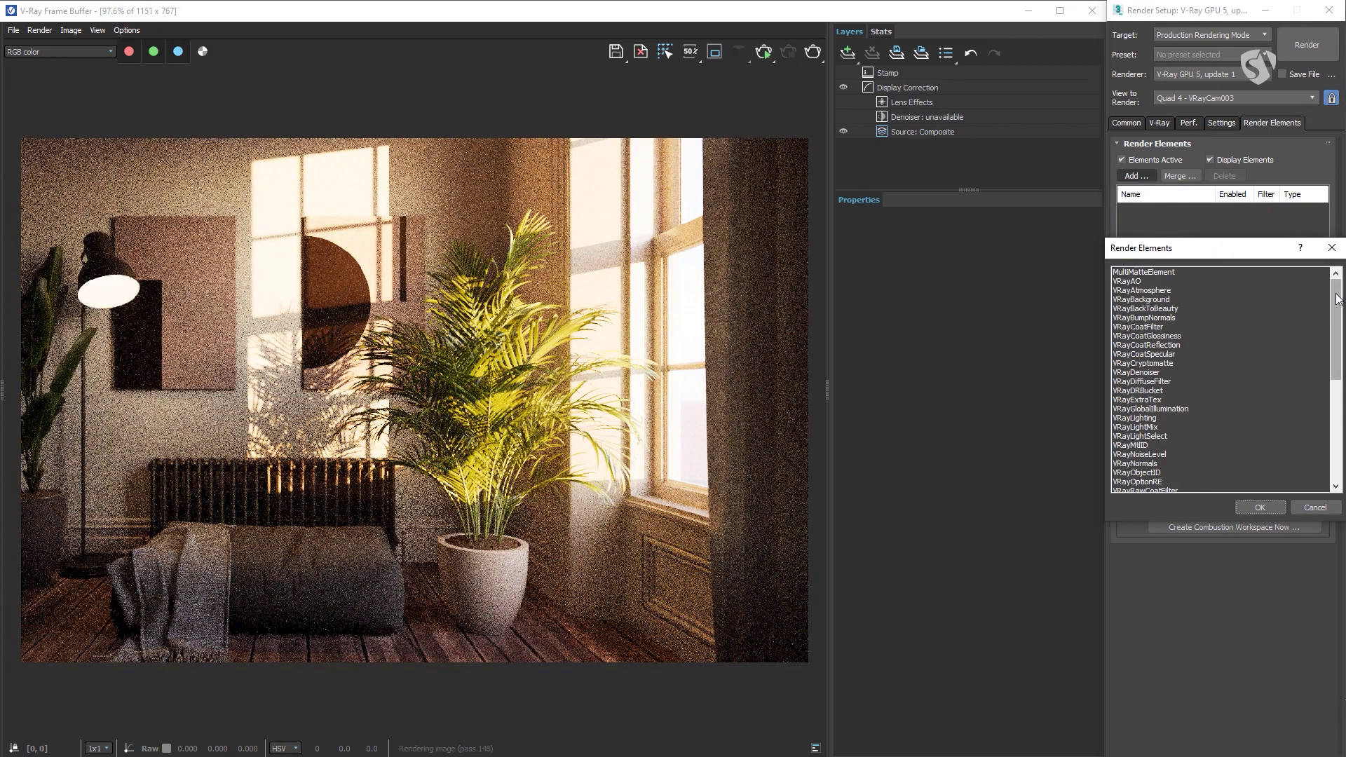
drag(1337, 298, 1337, 401)
click(1159, 345)
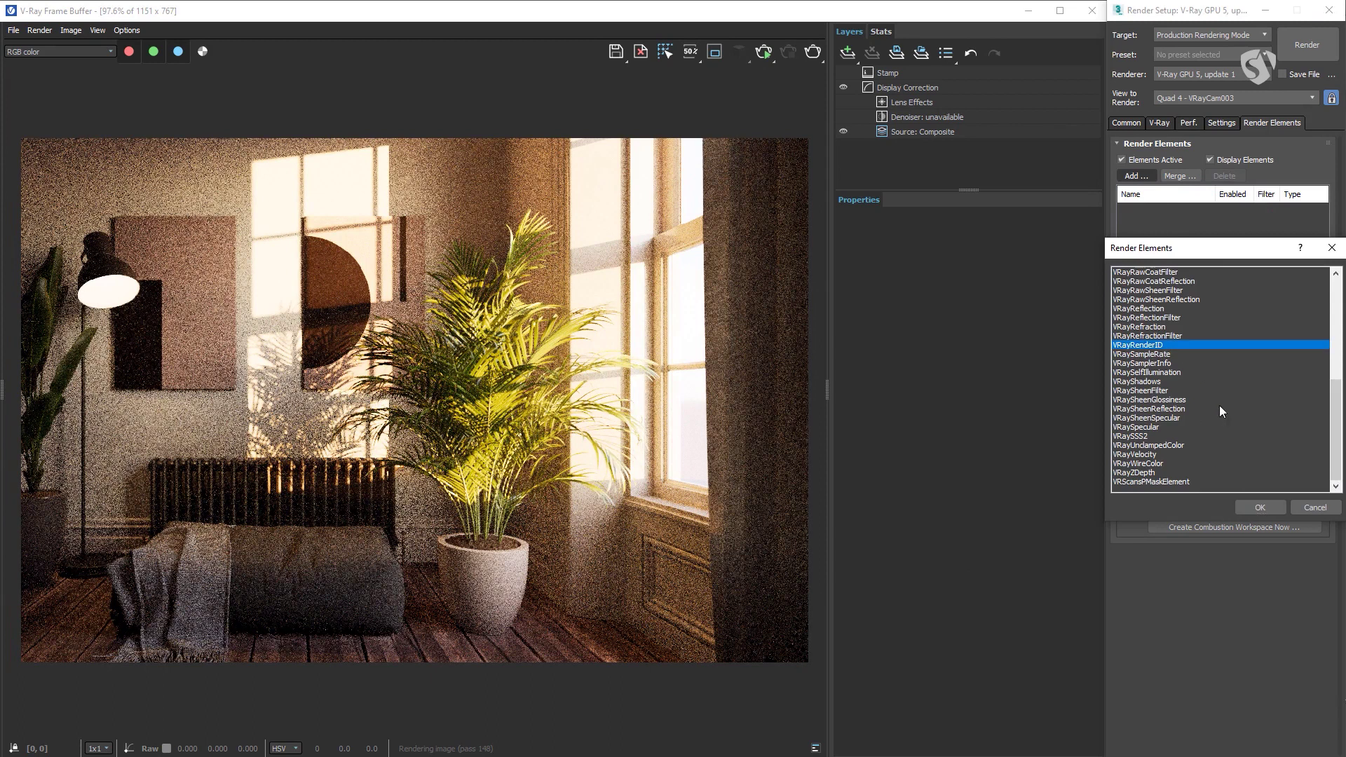
click(1261, 507)
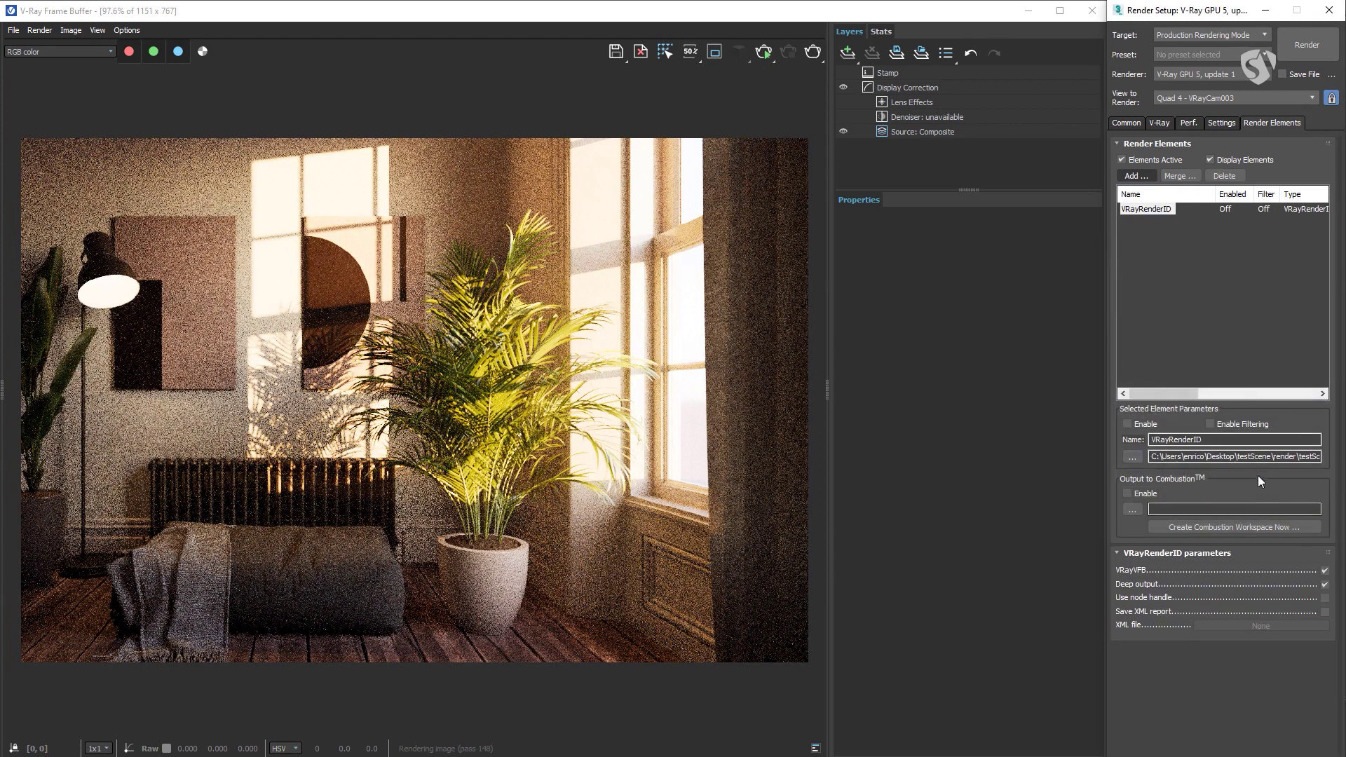
View the VRayRenderID channel of the render in the frame buffer and switch back to RGB color.
click(29, 53)
click(35, 88)
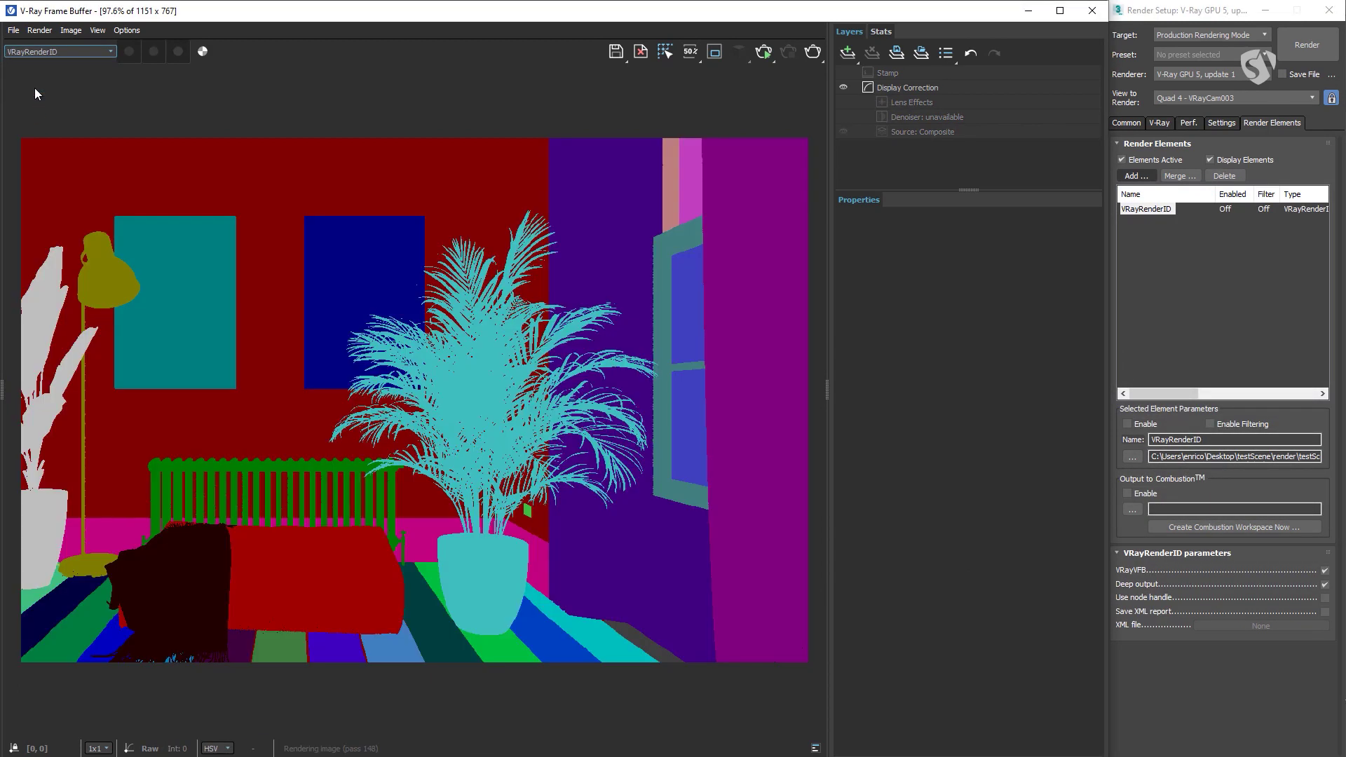
click(44, 50)
click(42, 61)
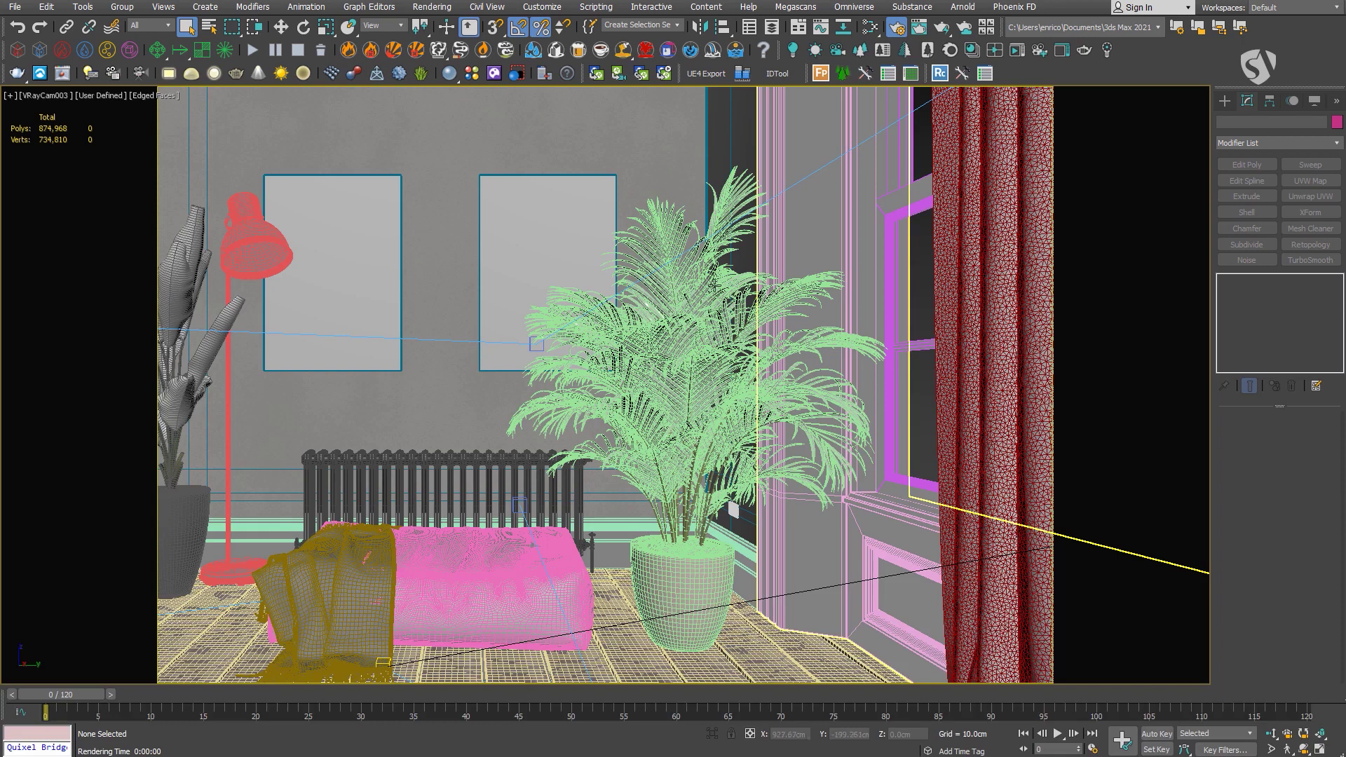
Select the potted palm plant in the camera viewport.
click(679, 274)
right_click(679, 274)
click(726, 366)
click(751, 462)
click(720, 575)
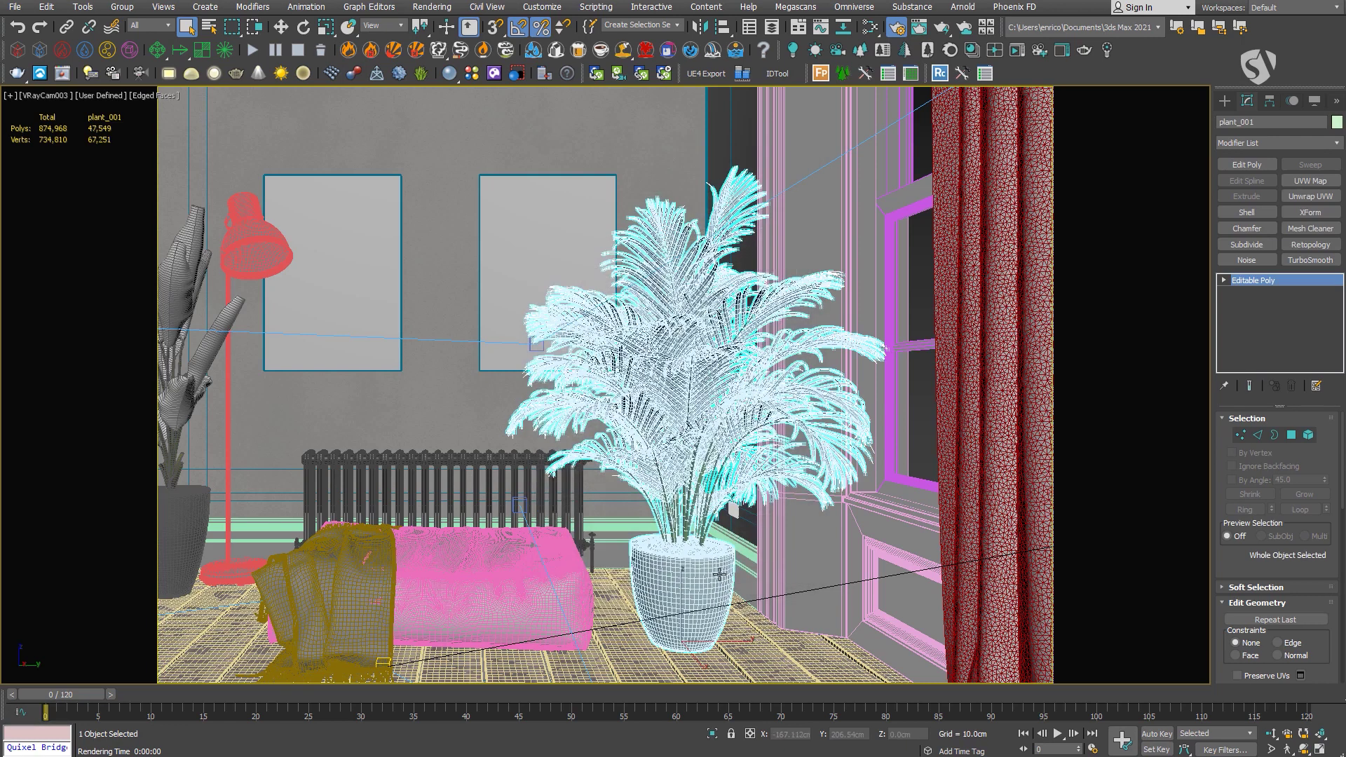
Assign object ID 2 to the pouf and object ID 3 to the throw draped over it with IDTool.
click(780, 77)
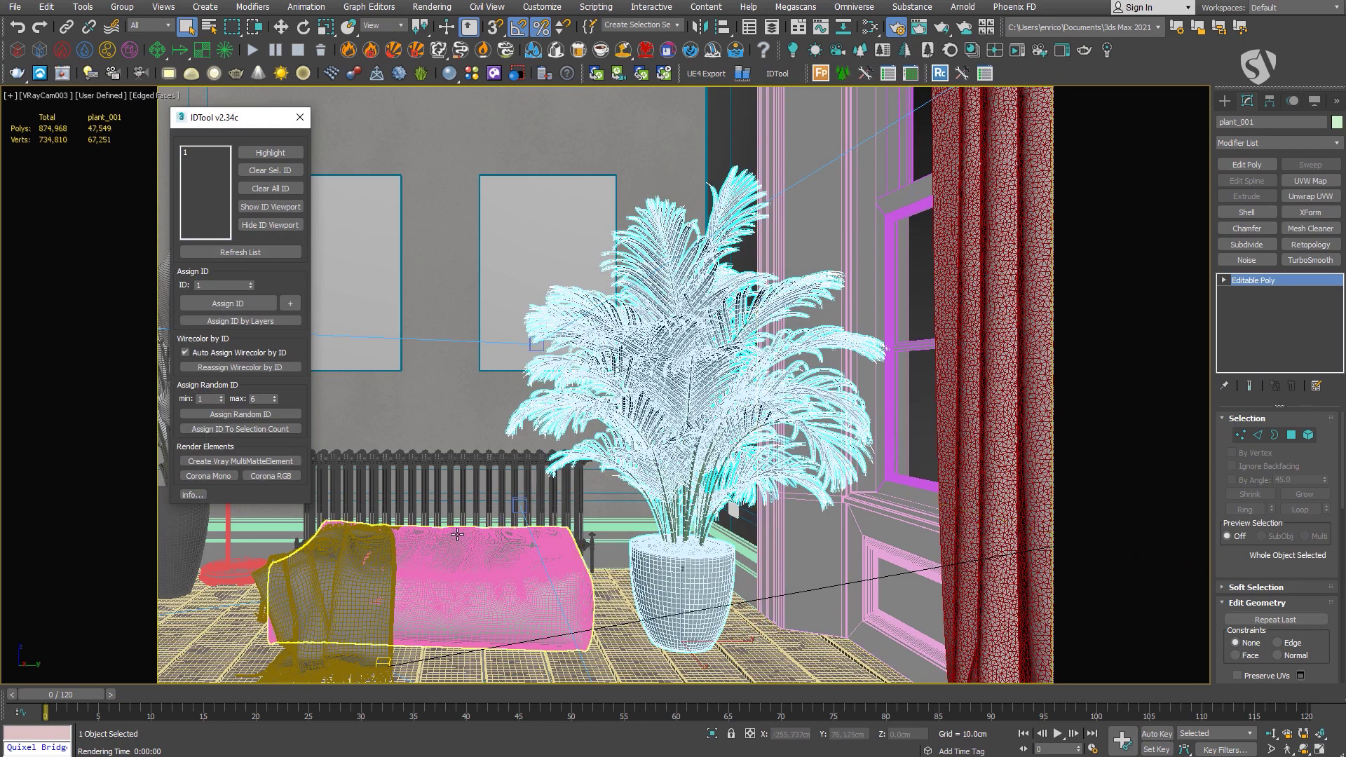
click(457, 534)
click(291, 303)
click(320, 535)
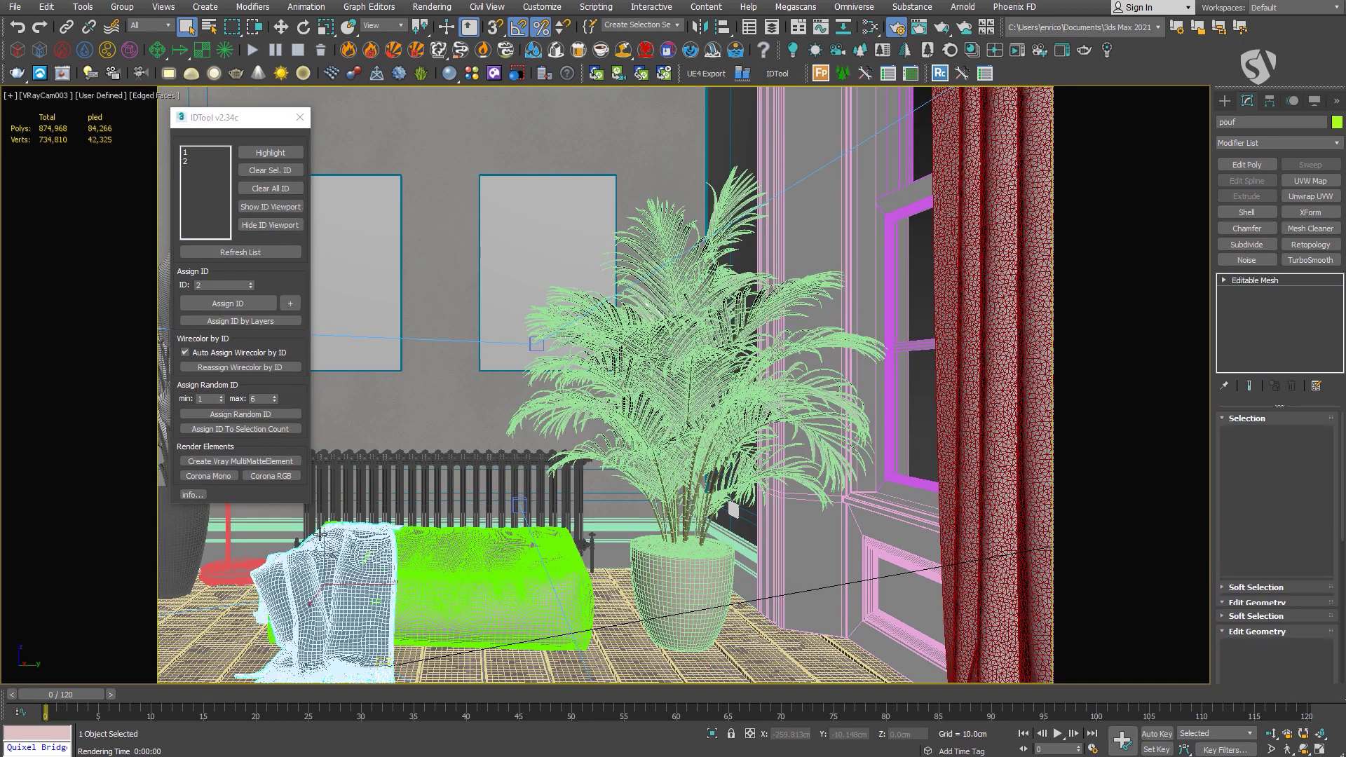
click(291, 303)
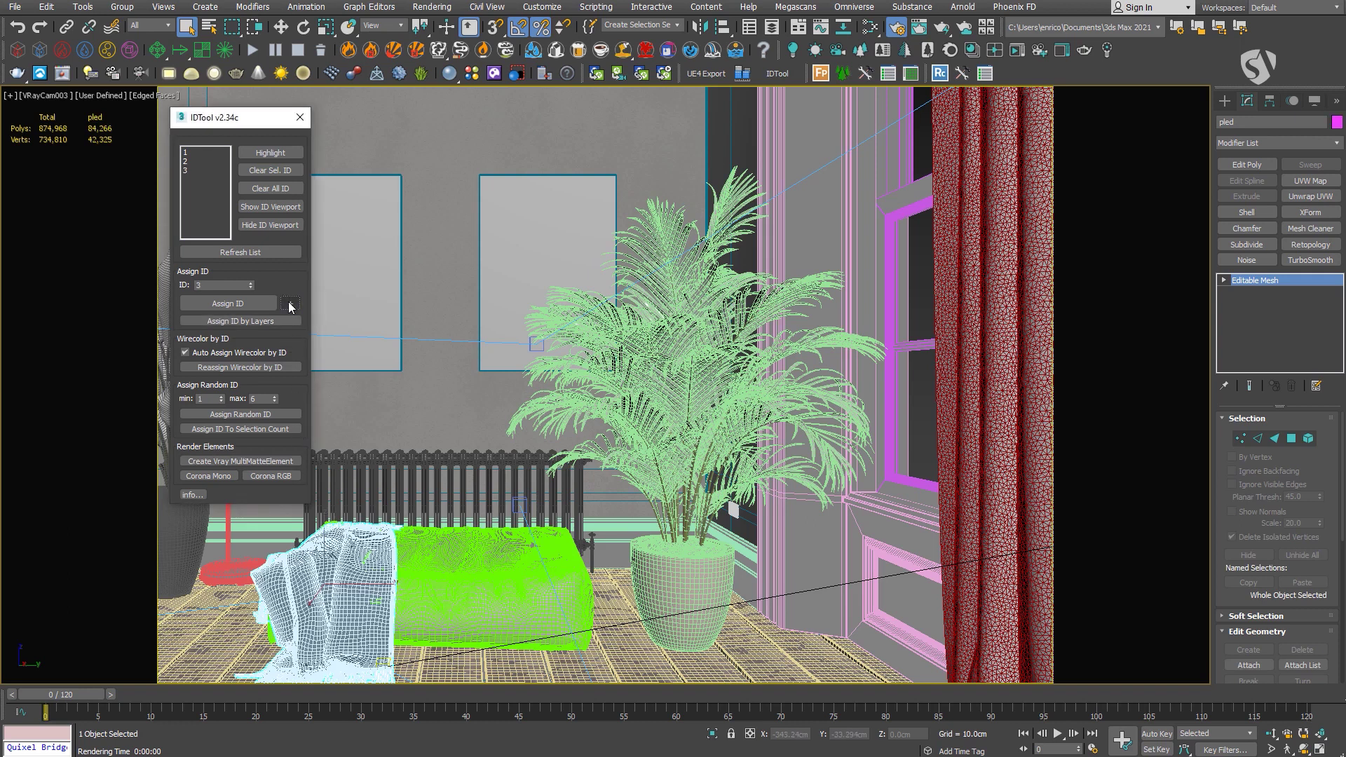
click(300, 117)
Add the VRayObjectID render element in the render setup.
key(F10)
click(1137, 176)
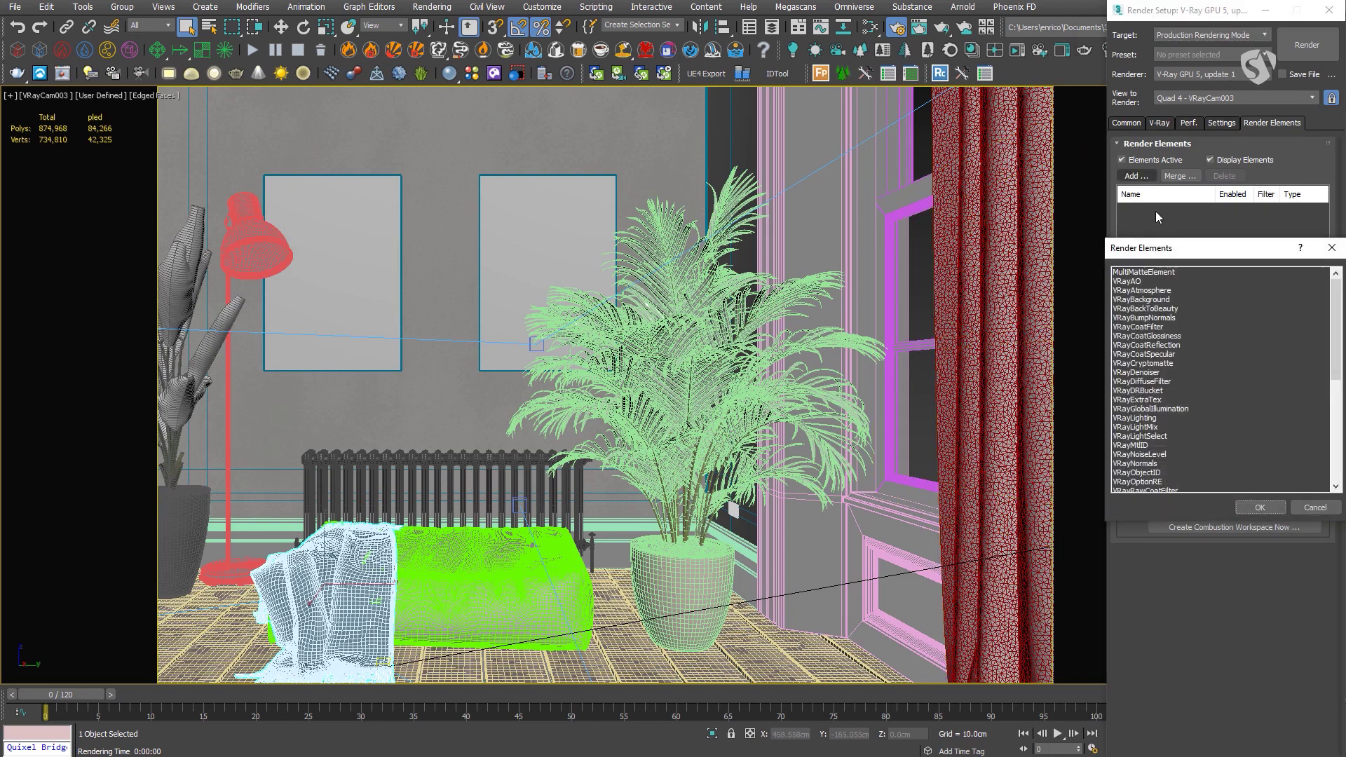
click(1149, 474)
click(1260, 506)
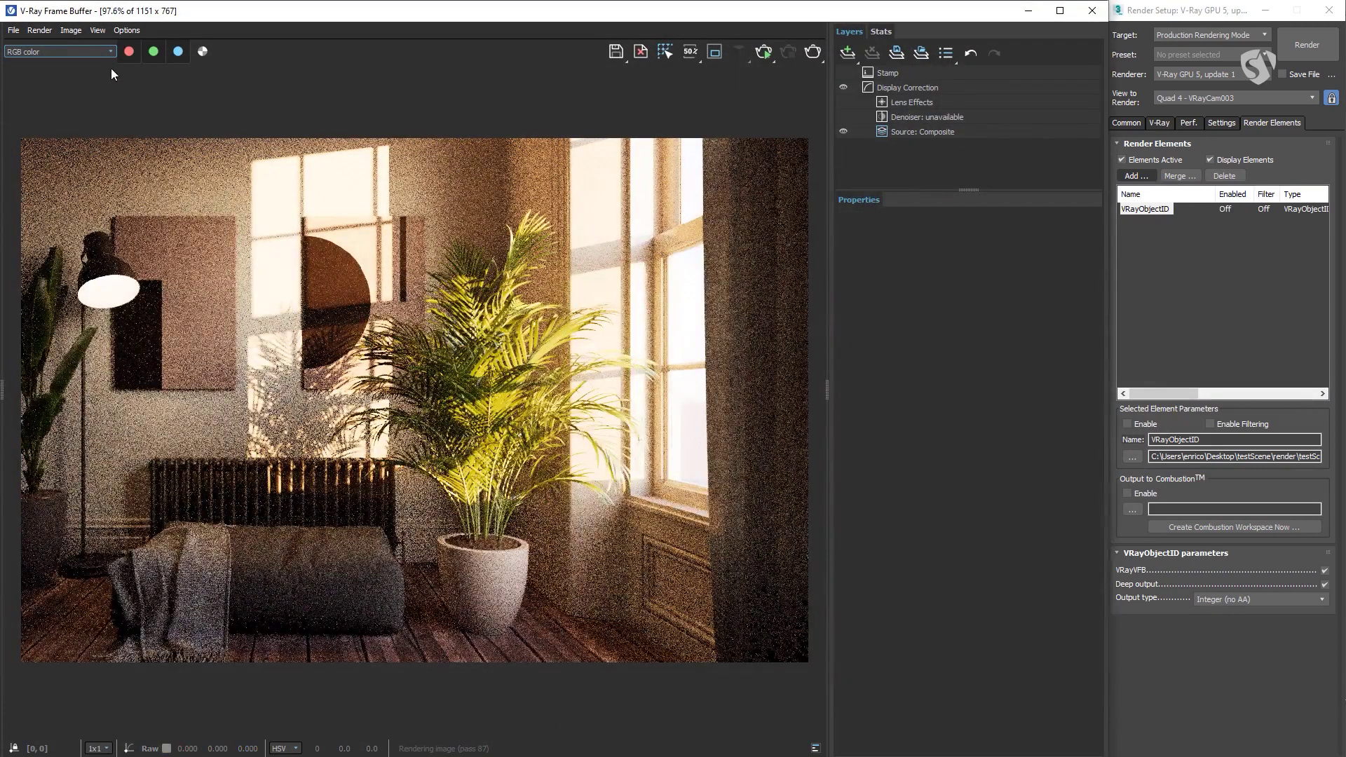
View the VRayObjectID channel of the render in the frame buffer.
click(105, 52)
click(83, 89)
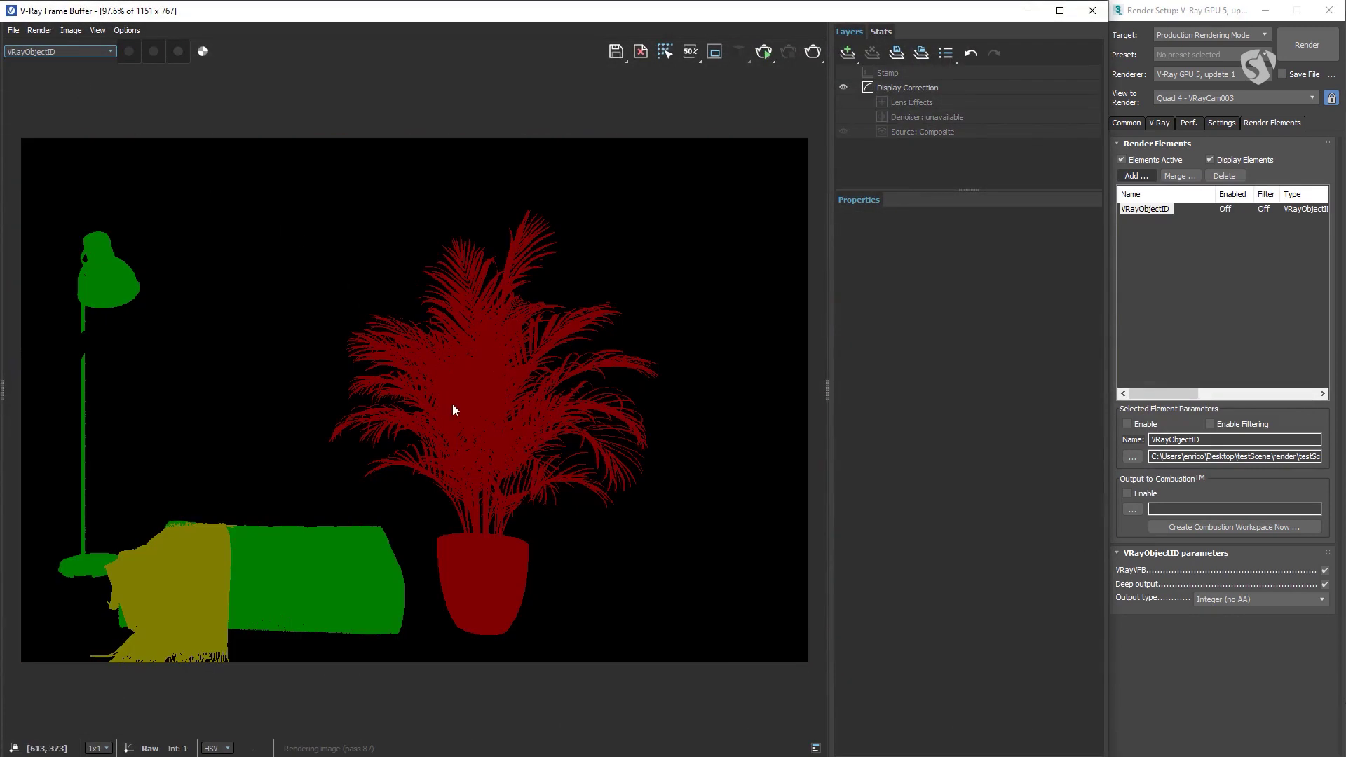
click(83, 52)
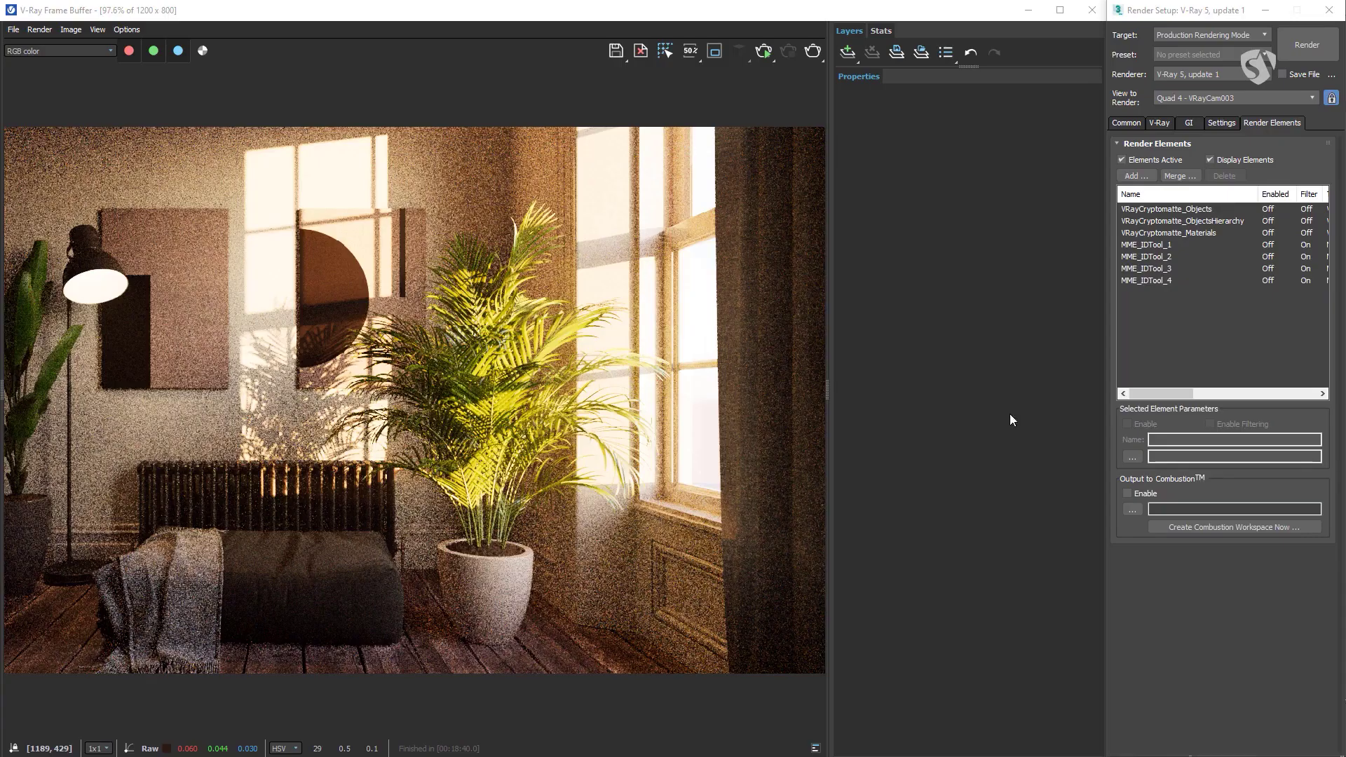
Examine the ID type parameters of the VRayCryptomatte_Objects, VRayCryptomatte_ObjectsHierarchy and VRayCryptomatte_Materials render elements.
click(1179, 212)
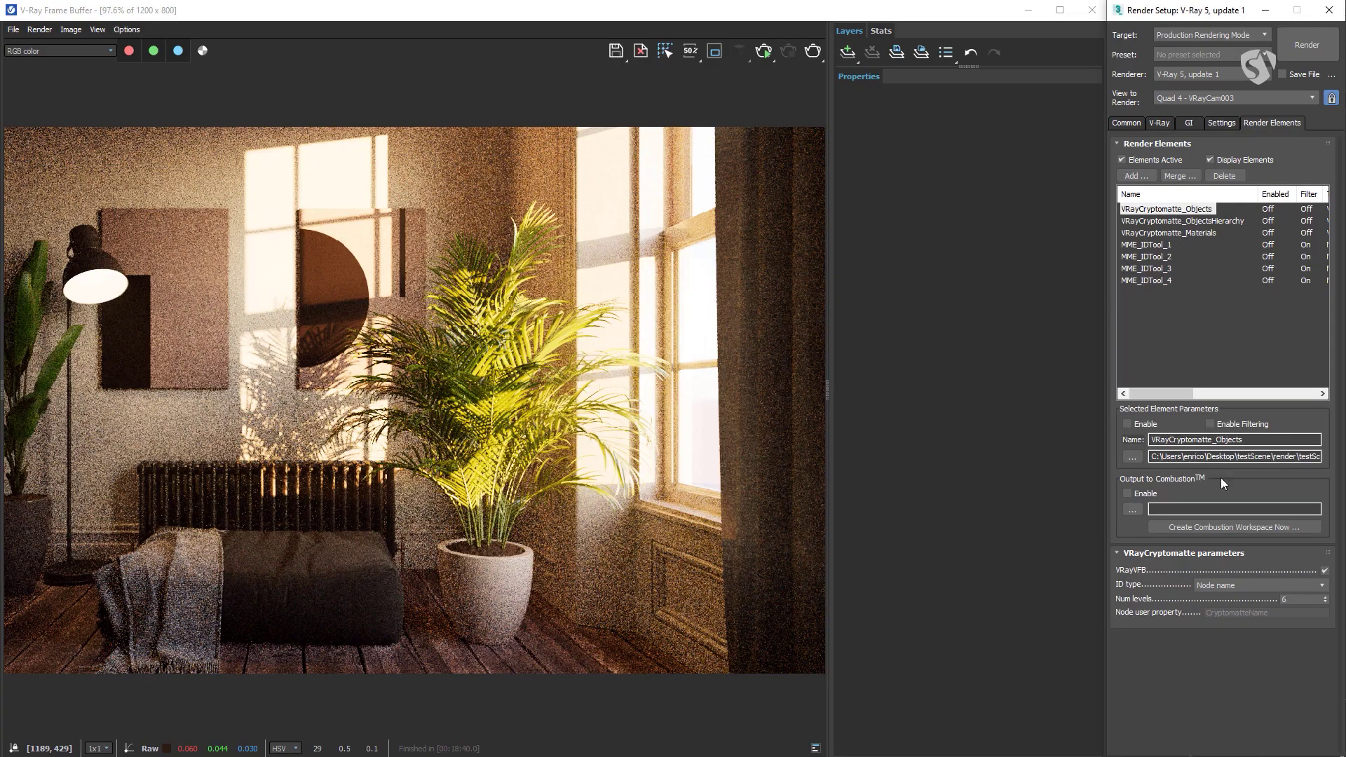
click(1202, 219)
click(1203, 222)
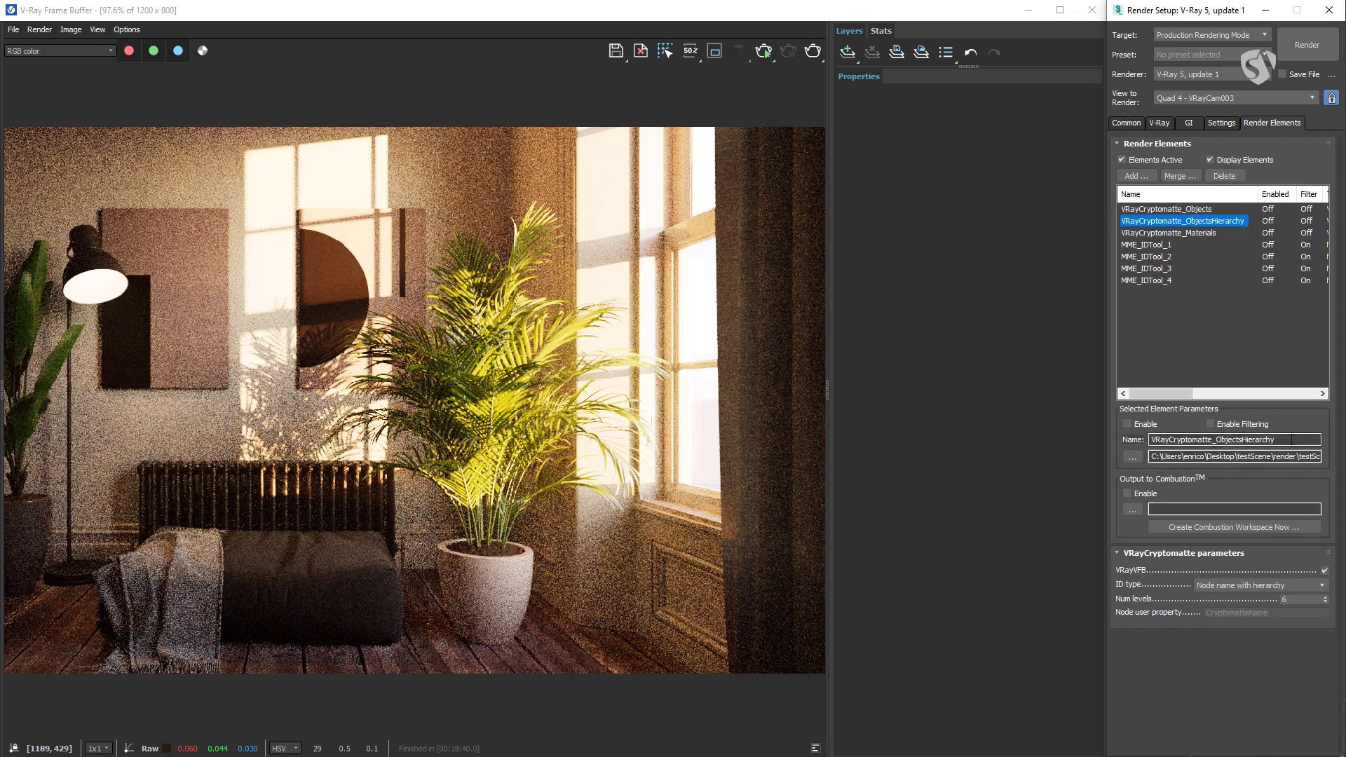
click(1141, 233)
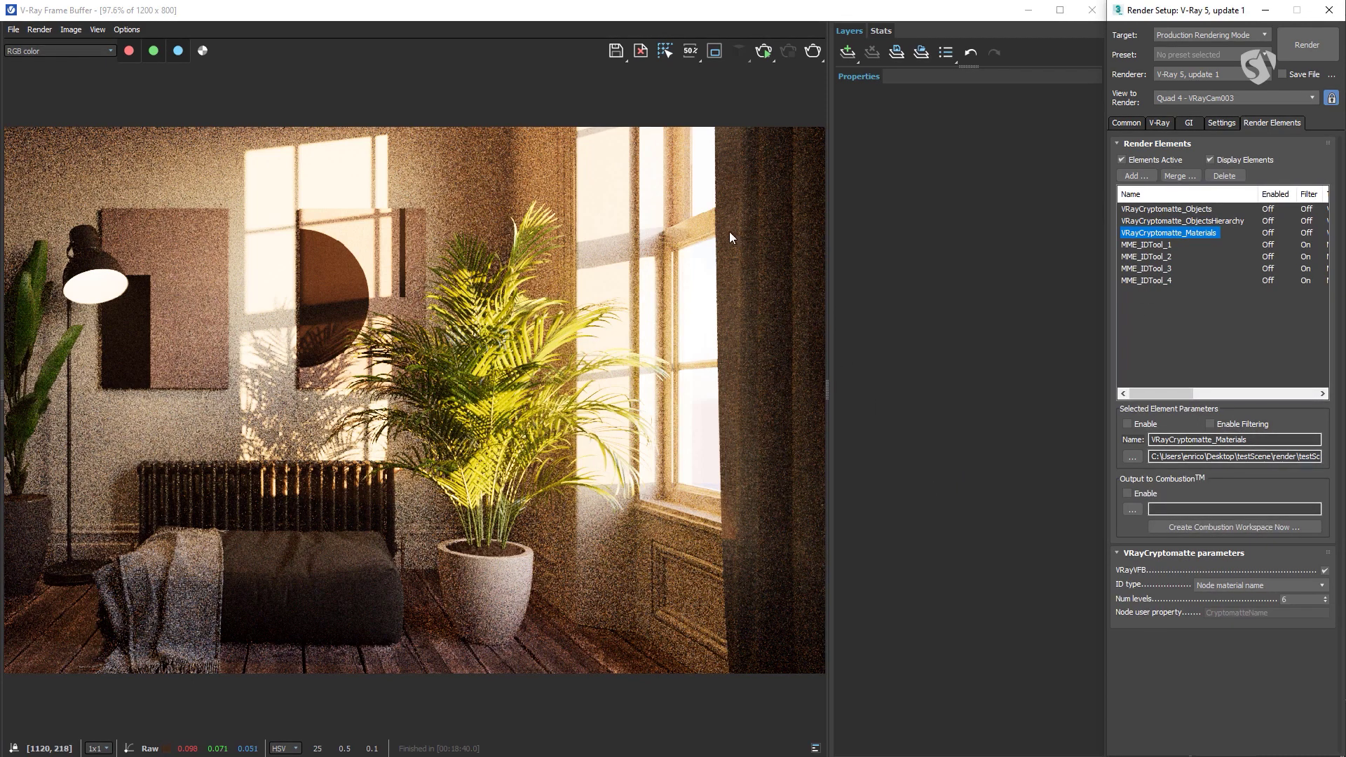
View the VRayCryptomatte_Objects, VRayCryptomatte_ObjectsHierarchy and VRayCryptomatte_Materials channels in the frame buffer, then return to RGB color.
click(105, 50)
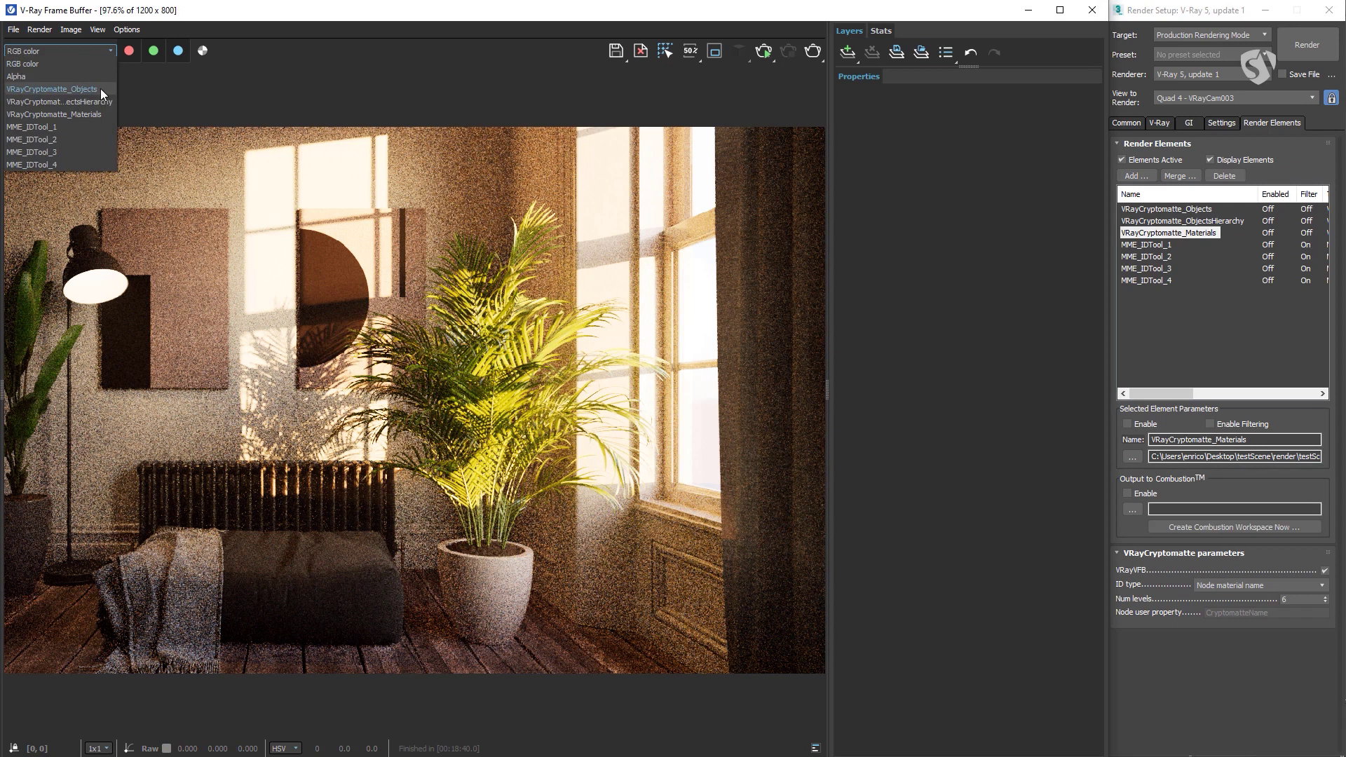
click(97, 89)
click(108, 50)
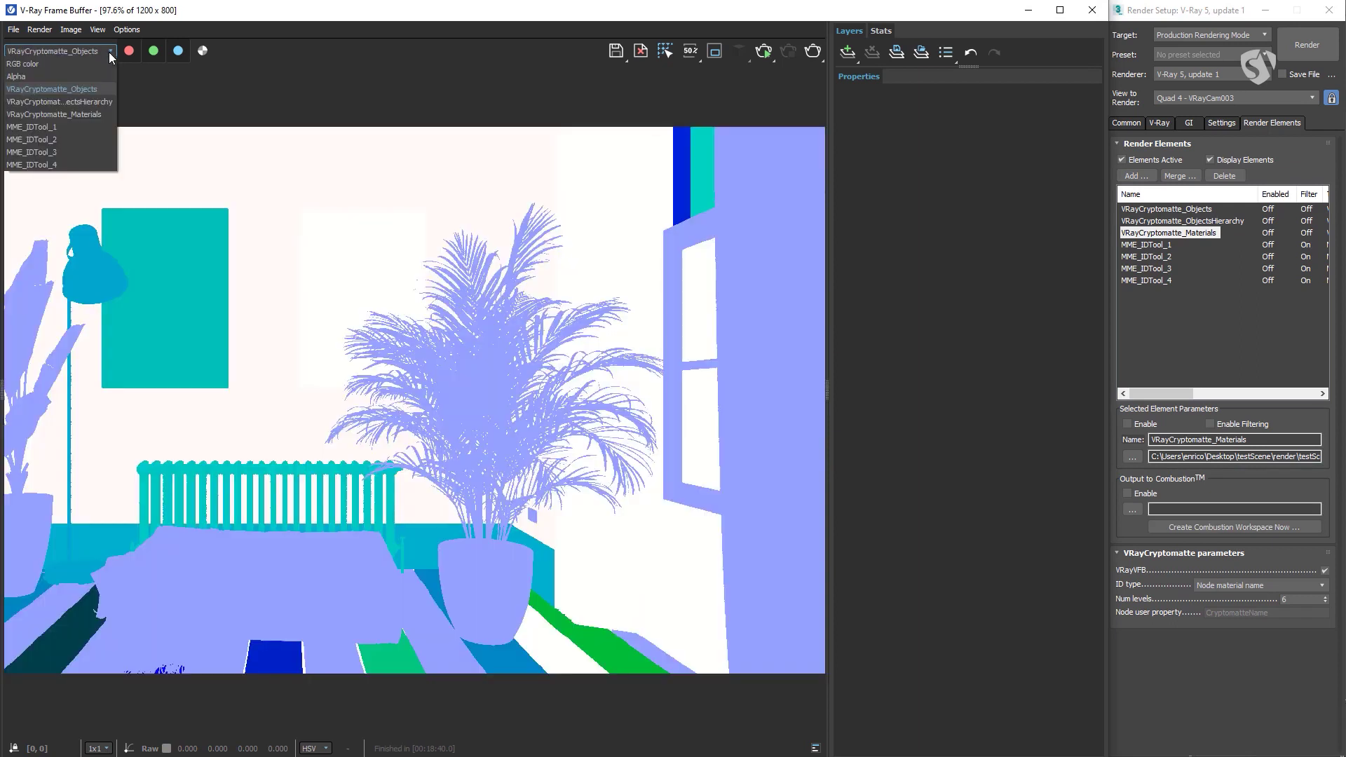
click(104, 100)
click(111, 51)
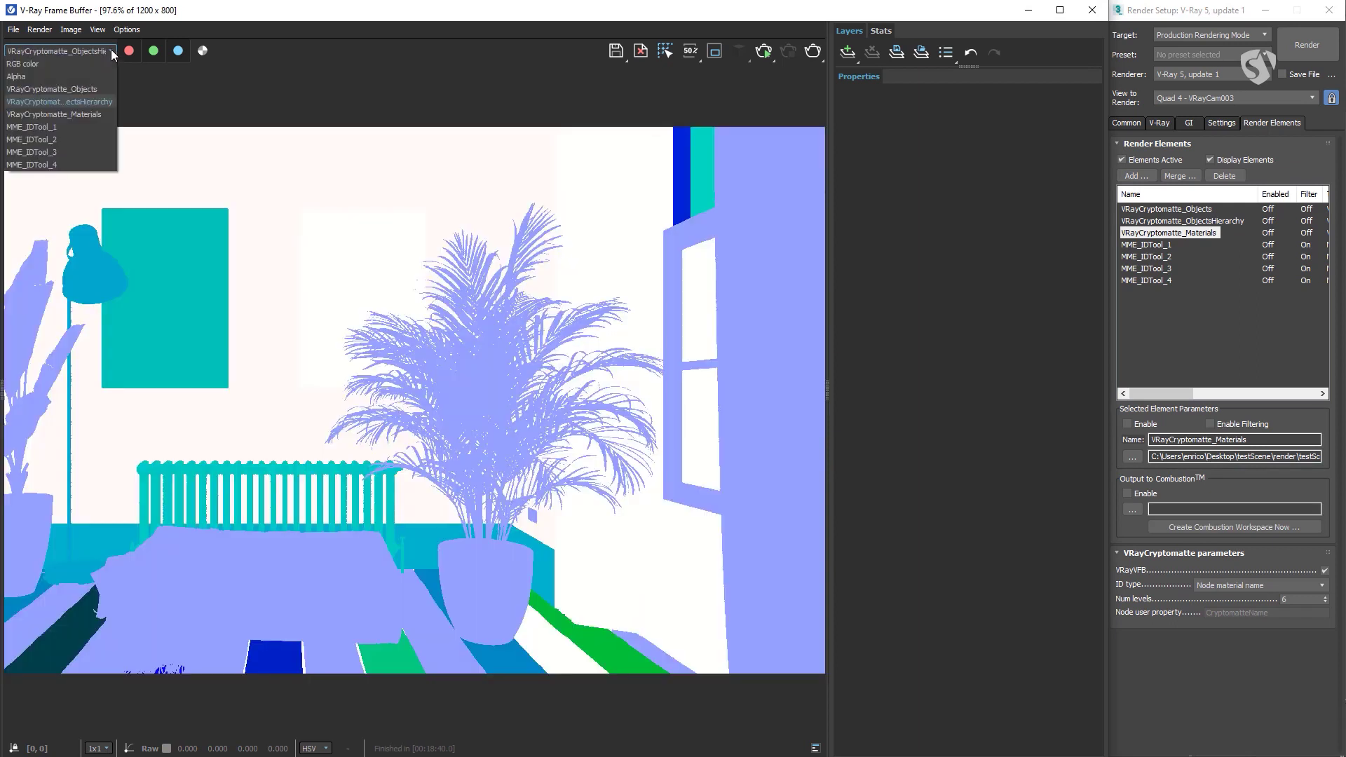
click(99, 111)
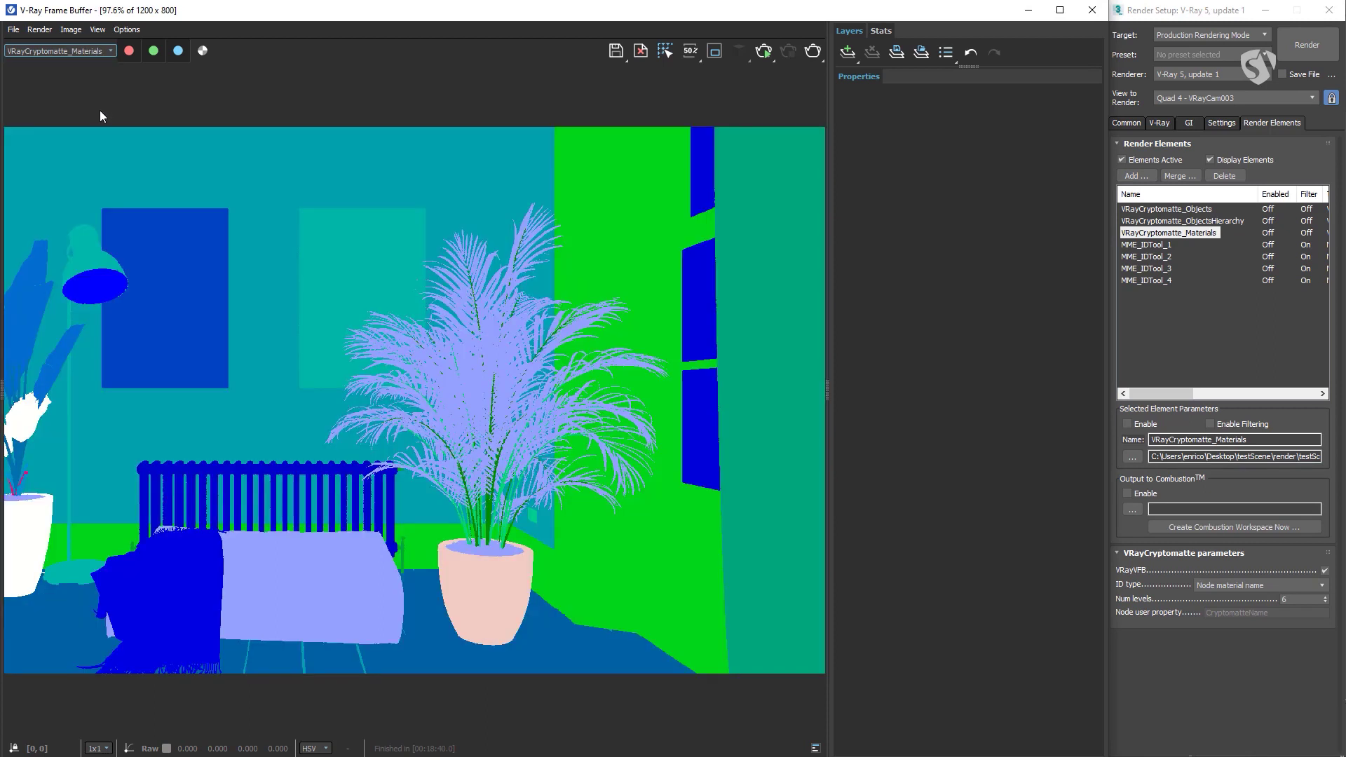
click(104, 51)
click(99, 63)
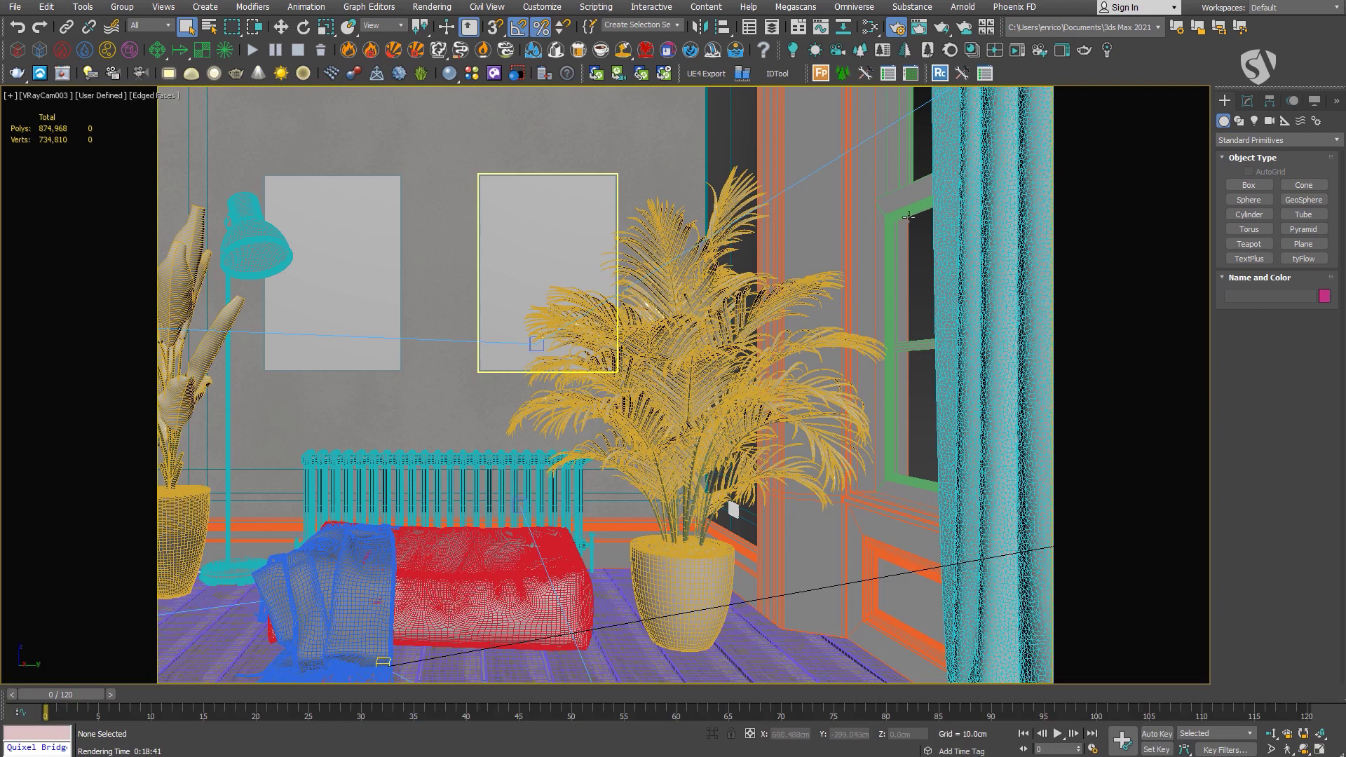
Select the potted palm and create V-Ray MultiMatte render elements for the assigned object IDs with IDTool.
click(778, 74)
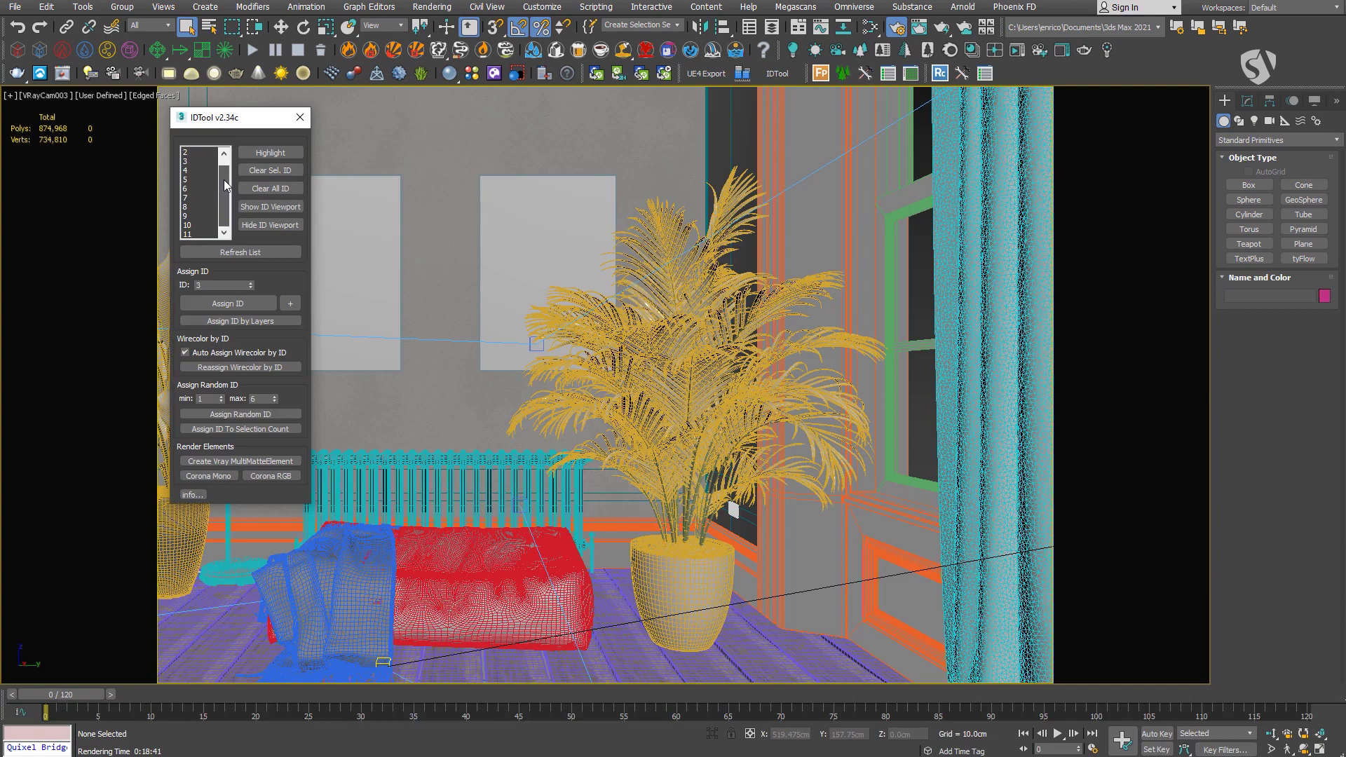
click(225, 155)
click(663, 361)
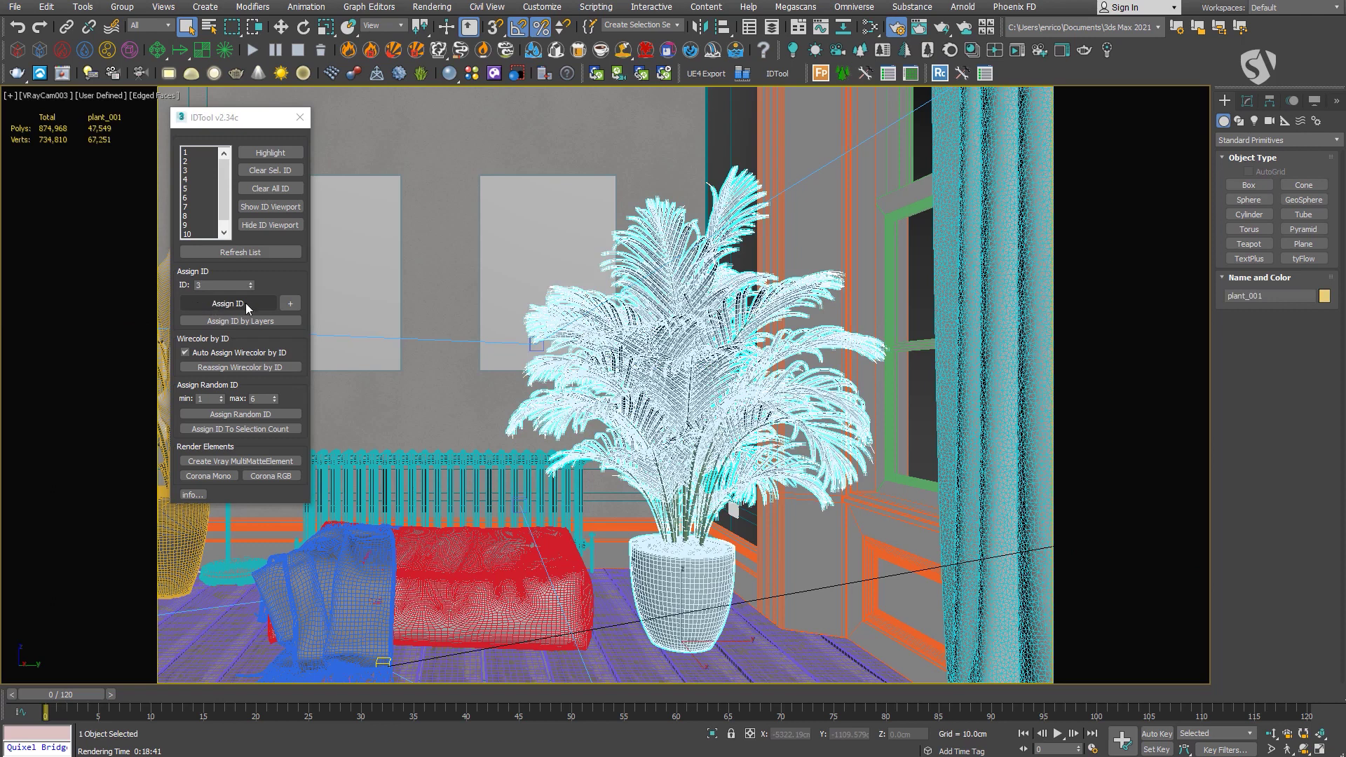
click(223, 232)
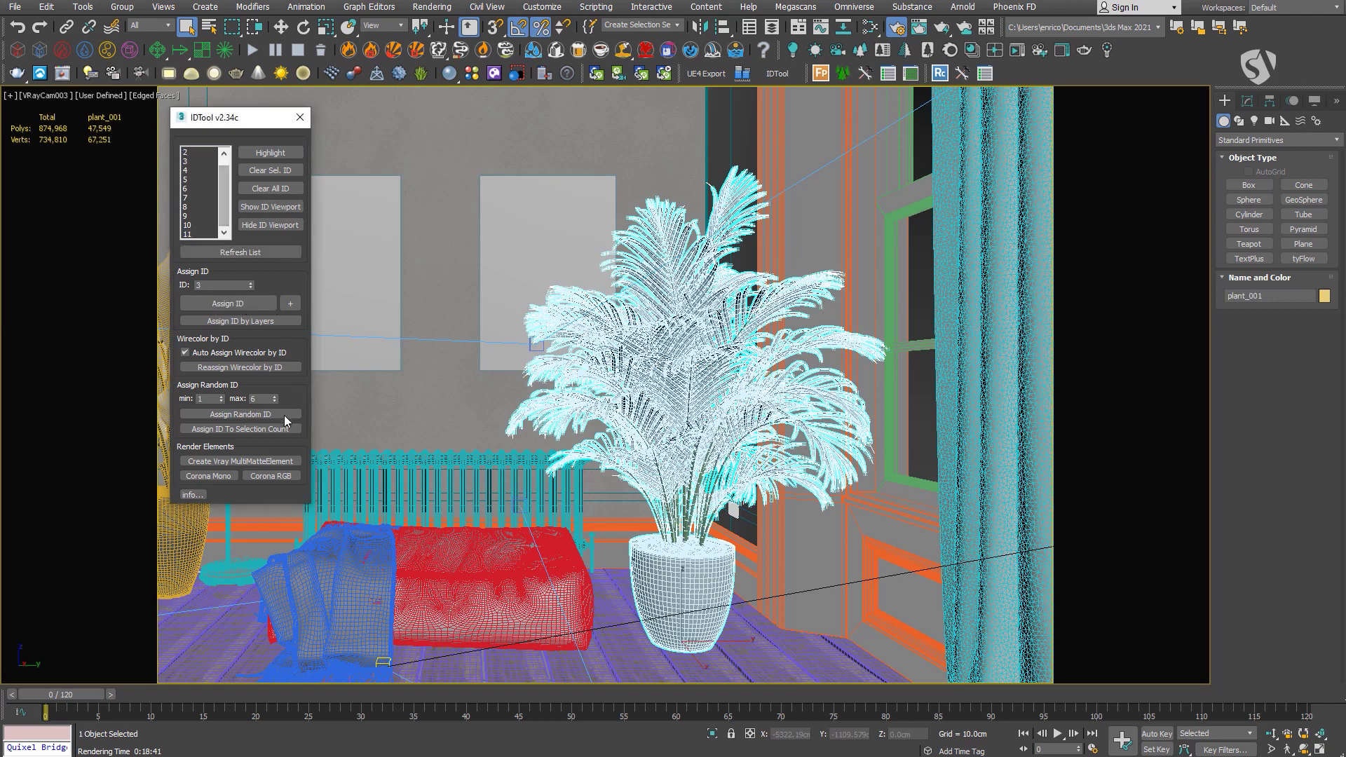
click(205, 463)
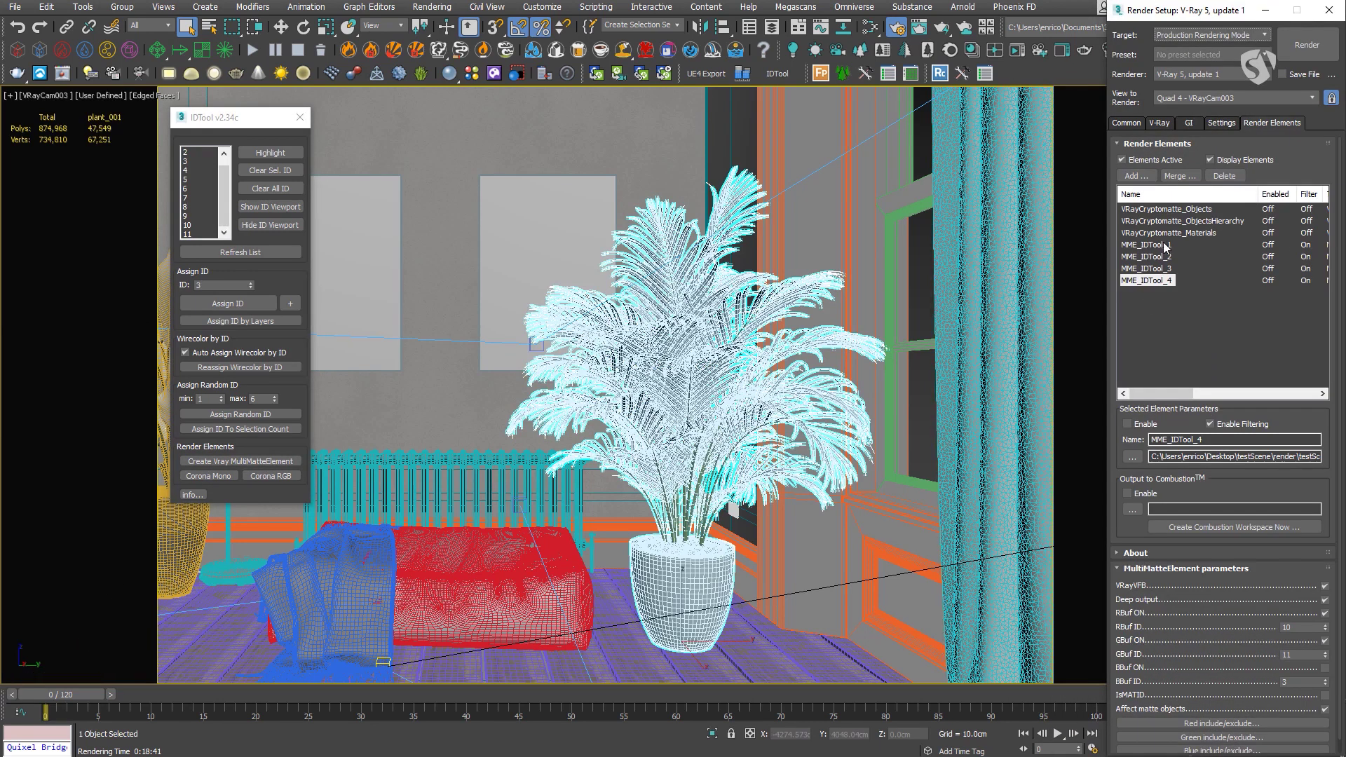
Examine the red, green and blue buffer ID parameters of the MME_IDTool render elements.
click(1166, 246)
click(1168, 269)
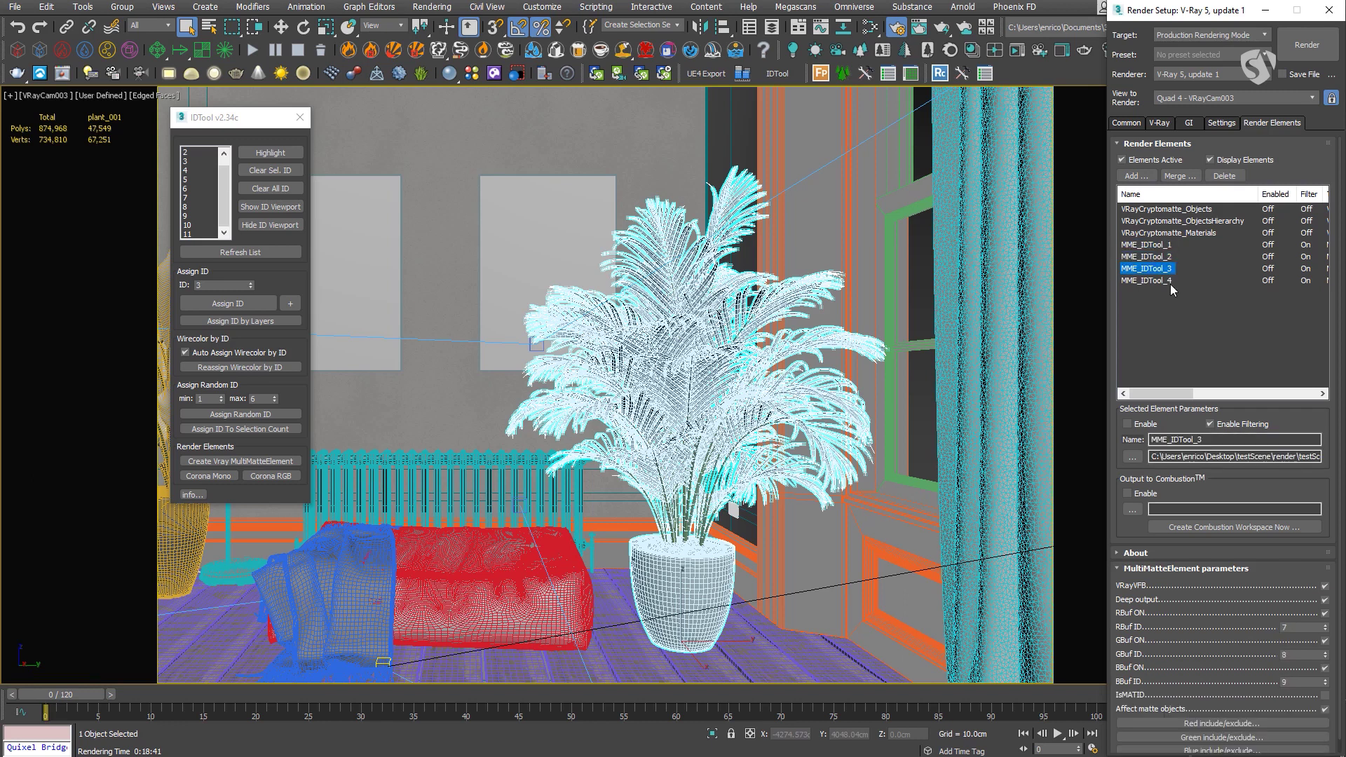
click(1170, 282)
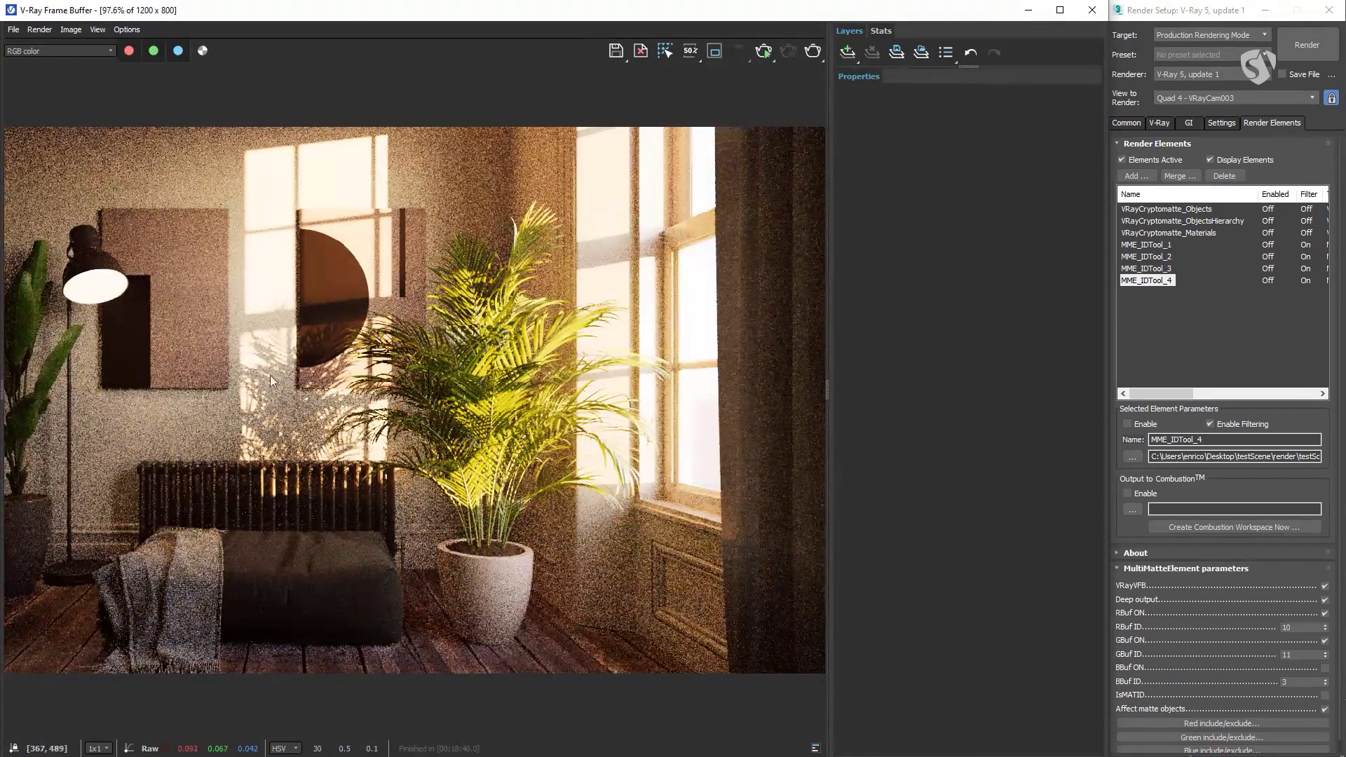
View the MultiMatte channels MME_IDTool_1 through MME_IDTool_4 of the render in the frame buffer.
click(106, 52)
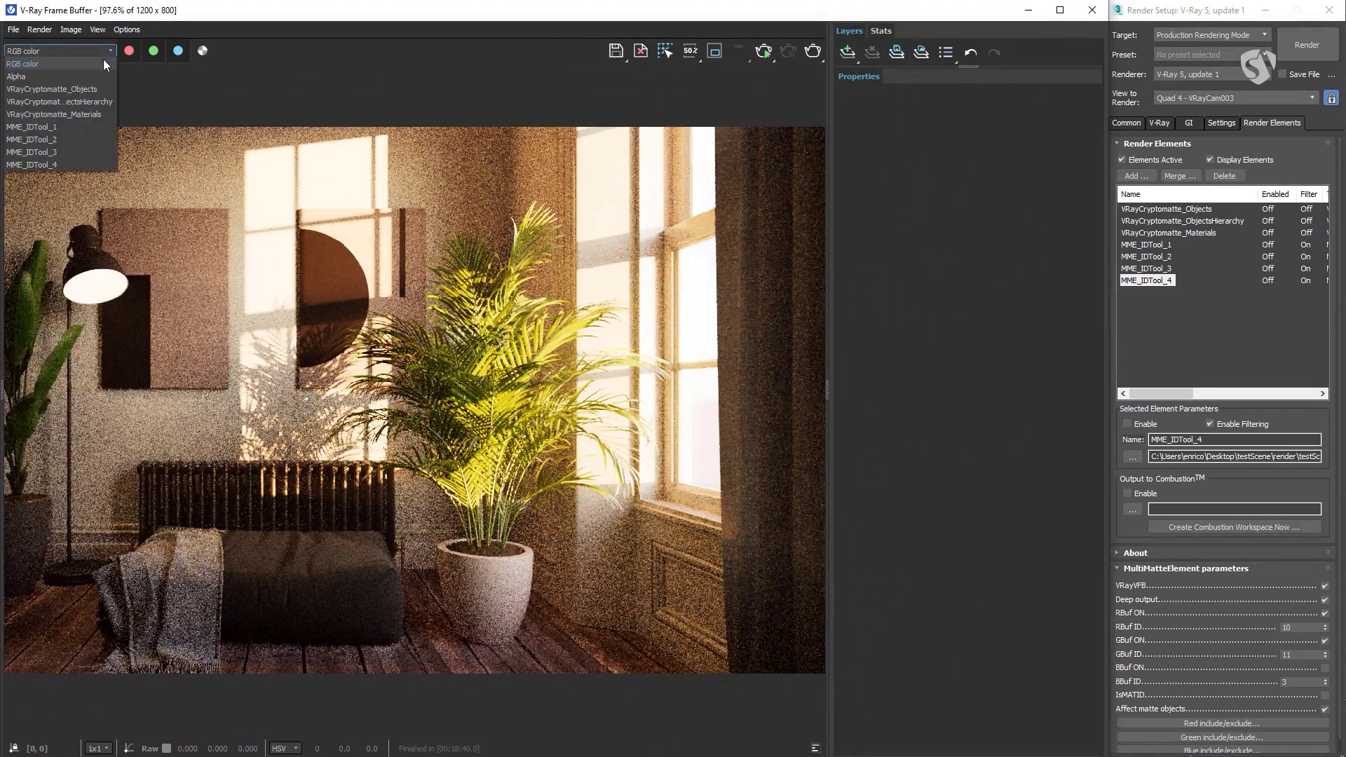
click(51, 128)
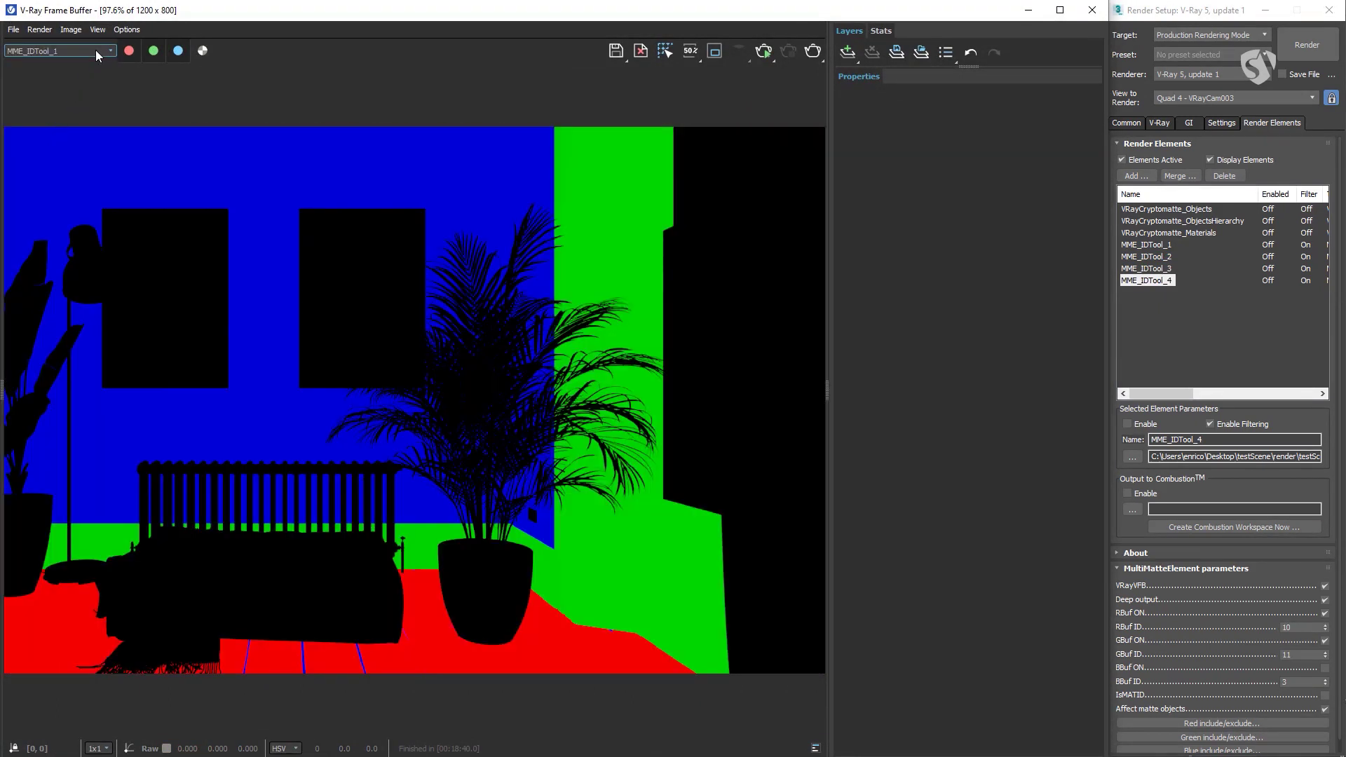
scroll(96, 49, down, 1)
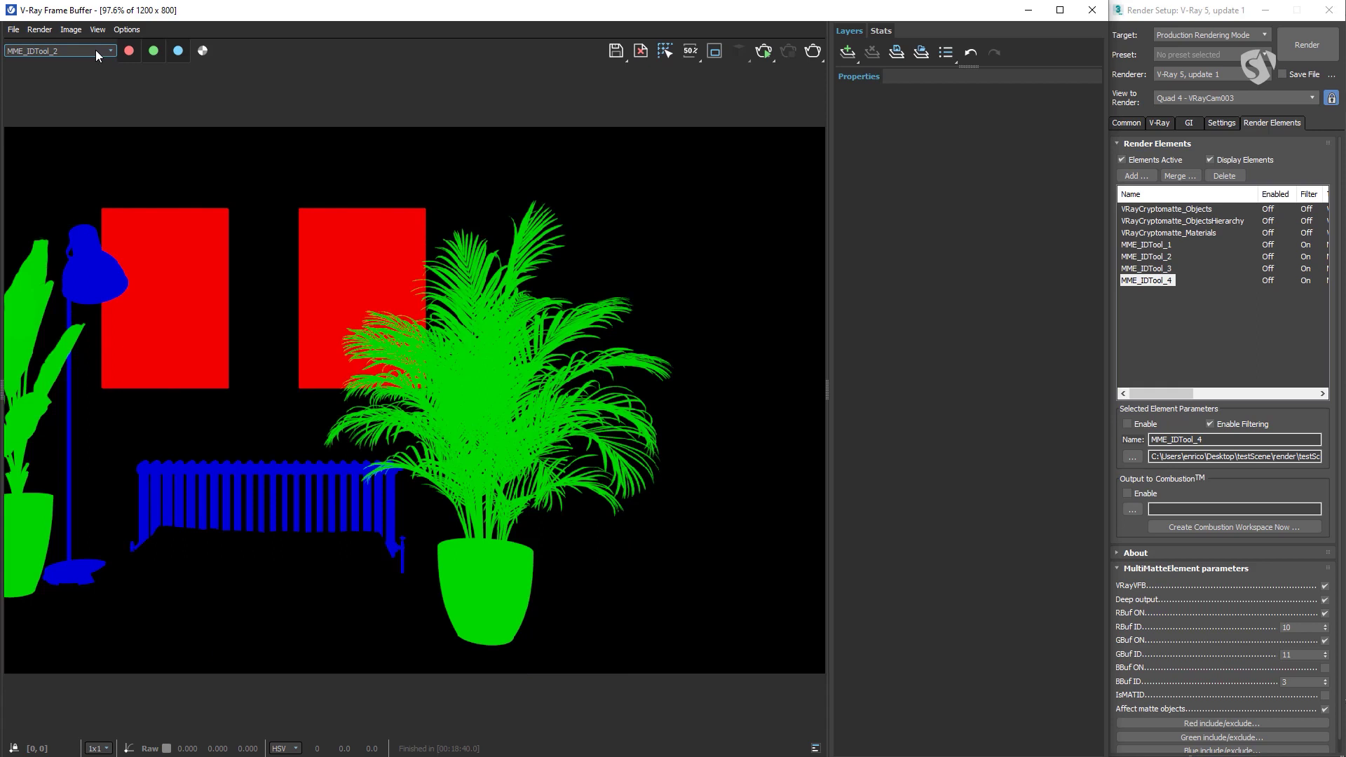
scroll(96, 50, down, 1)
scroll(95, 49, down, 1)
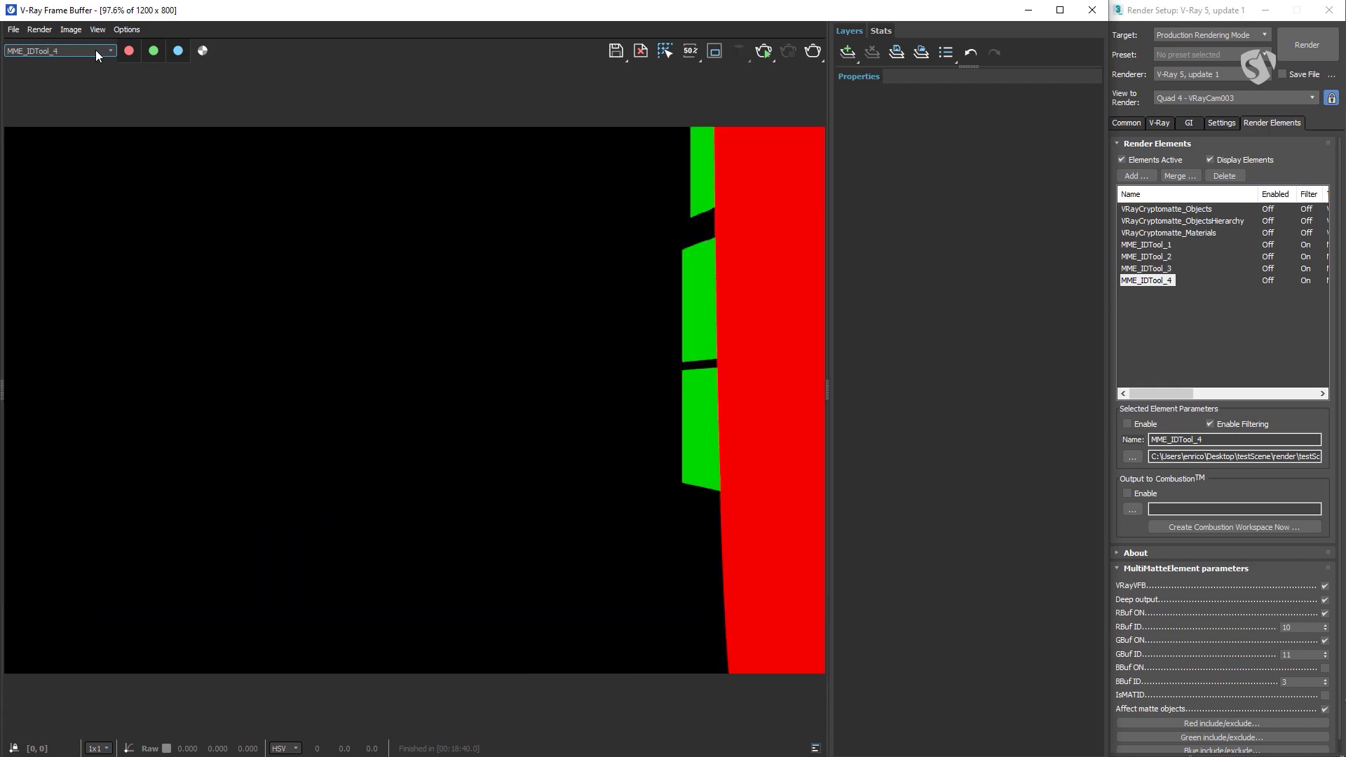
click(95, 49)
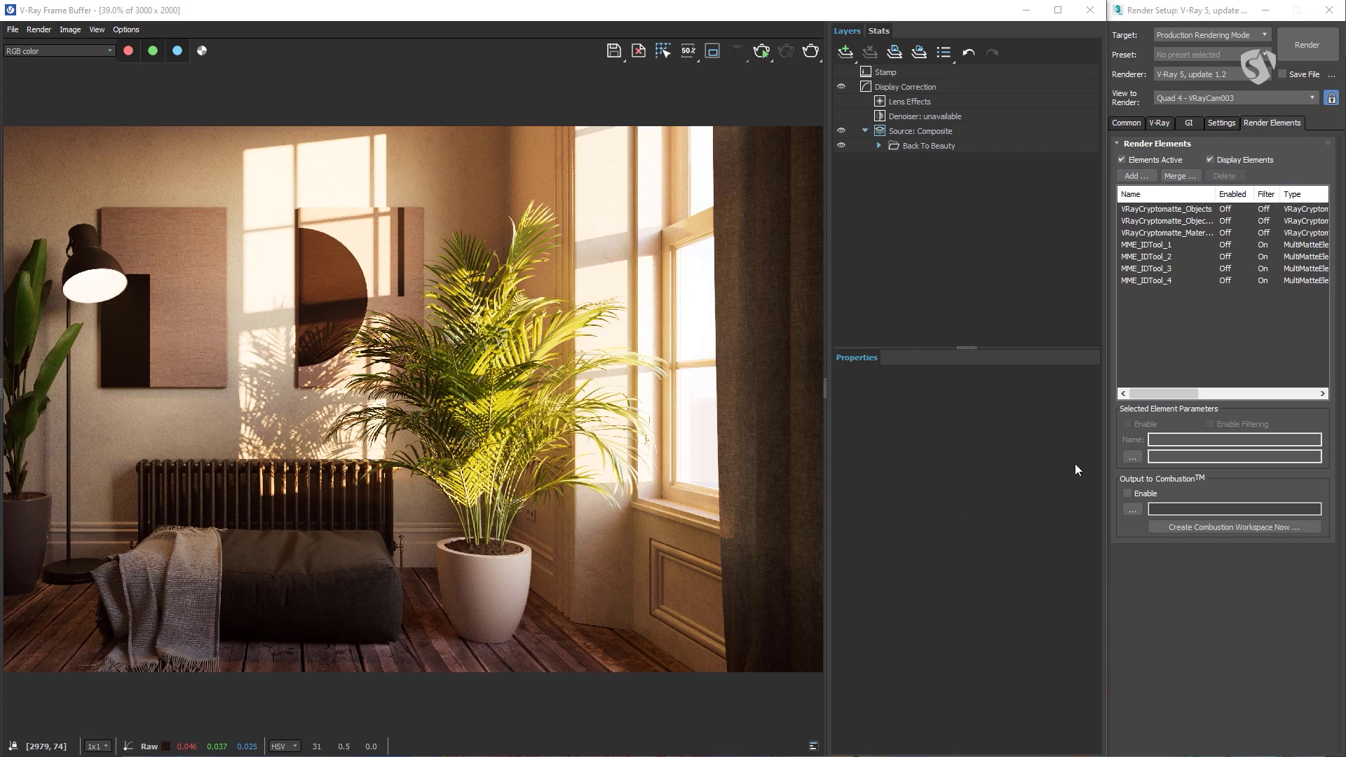
Add the VRayBackToBeauty render element in the render setup.
click(1147, 177)
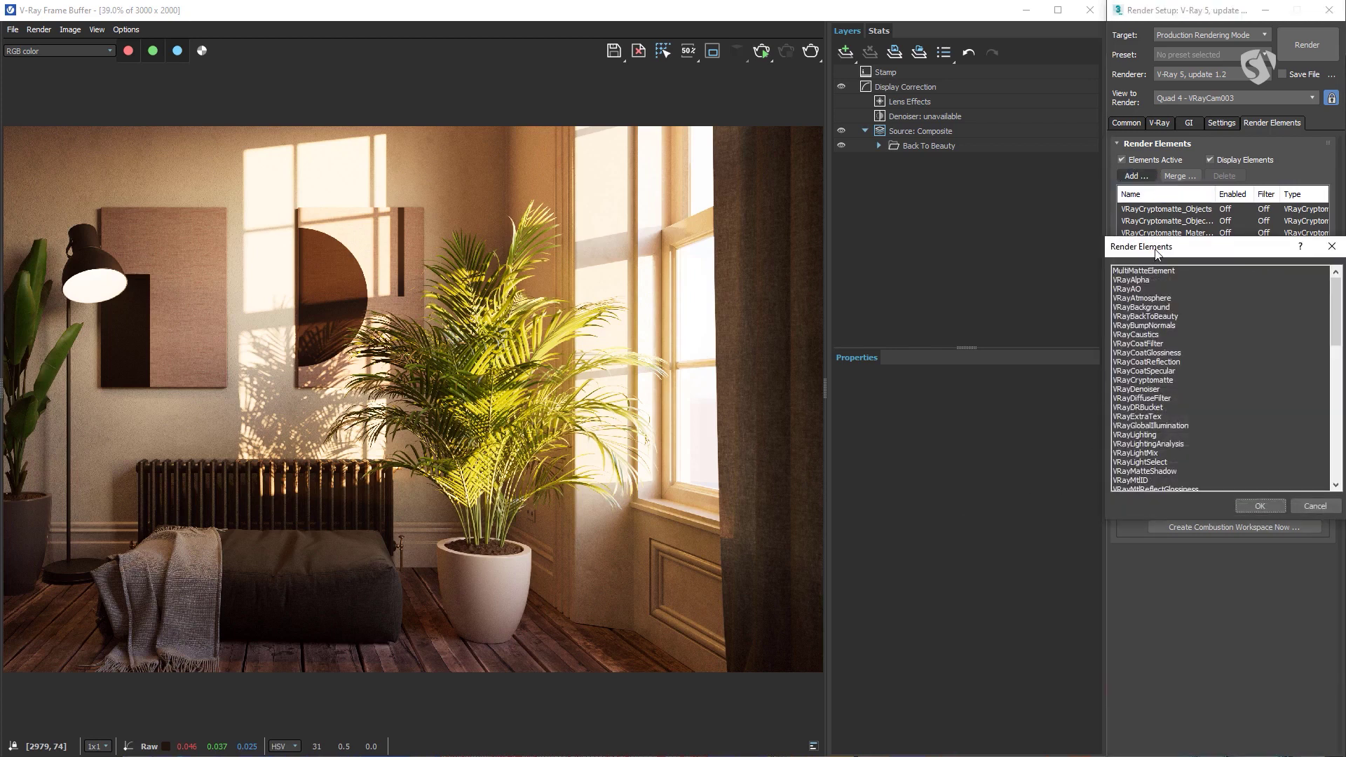
drag(1155, 245, 898, 279)
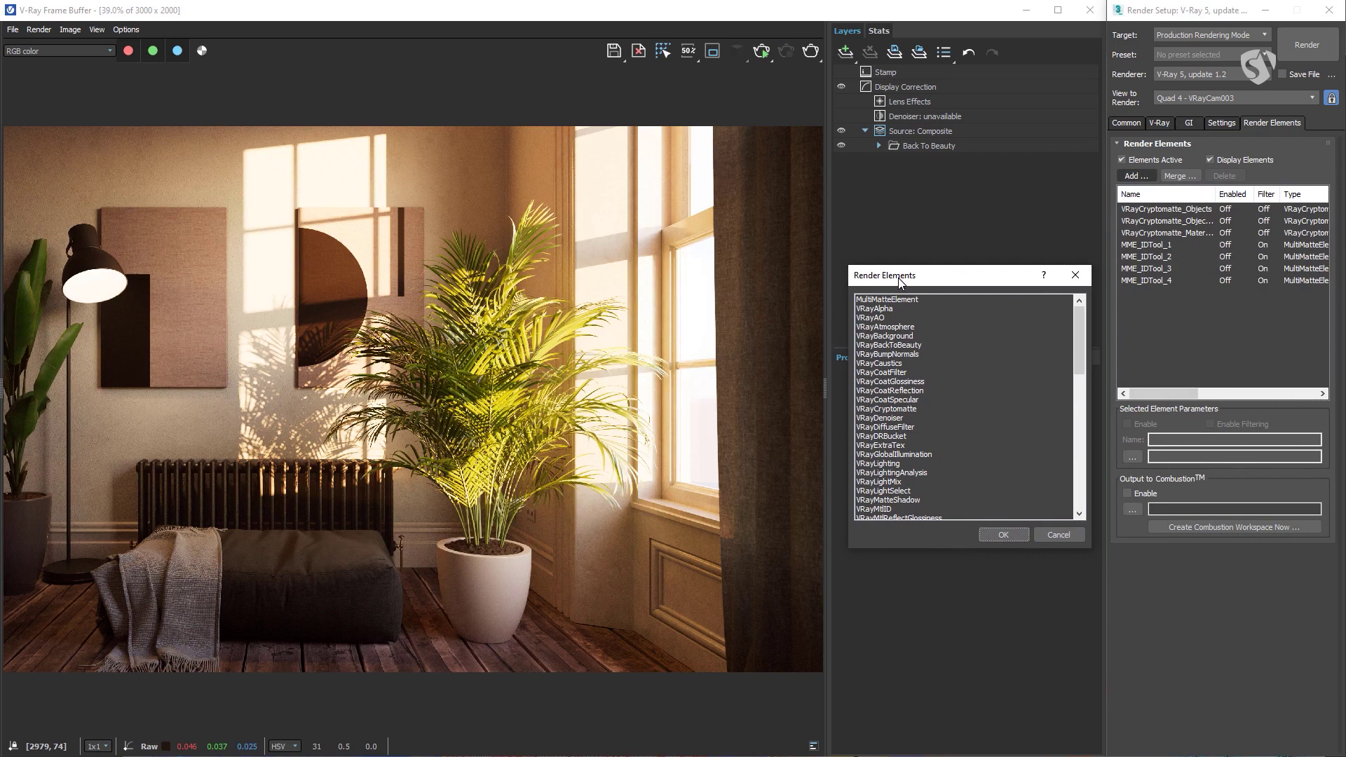
click(902, 346)
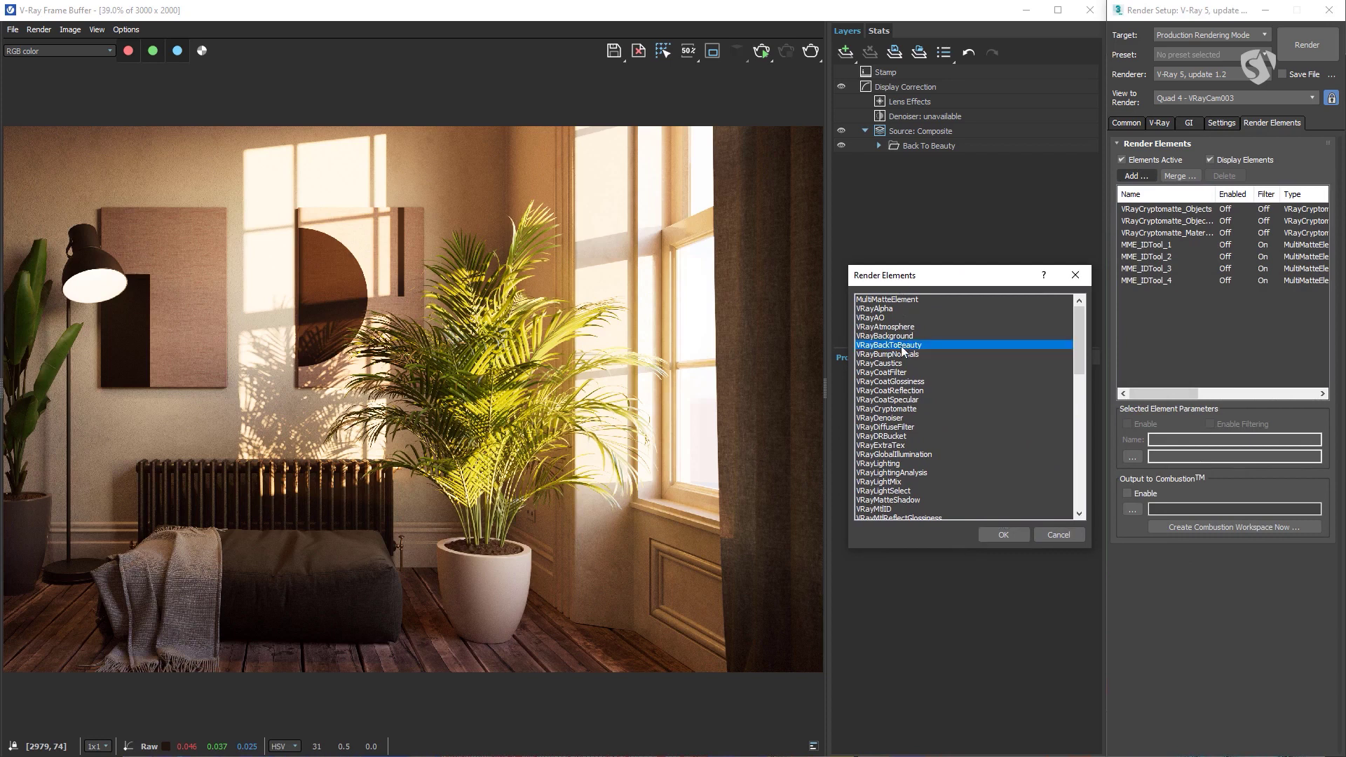
click(1001, 534)
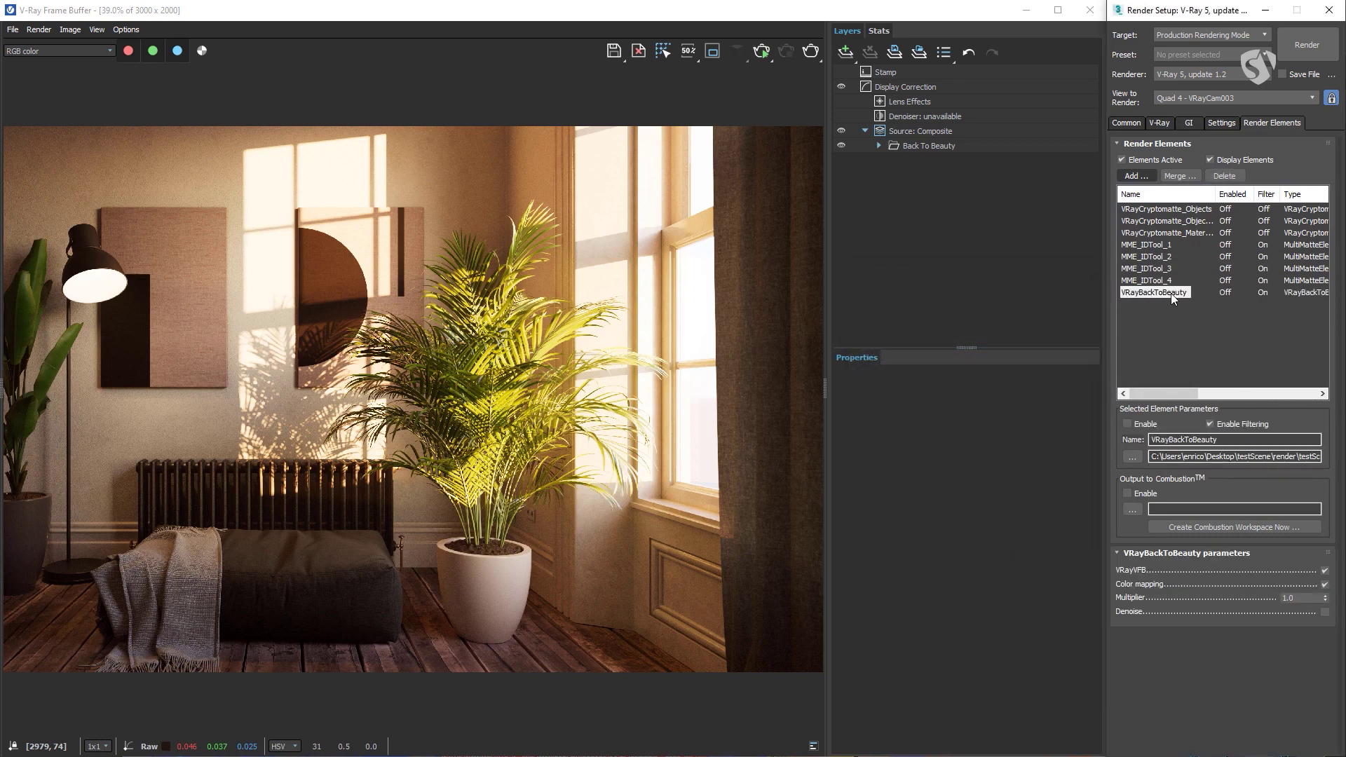
Expand the Back To Beauty layer folder and examine its component layers and the available frame buffer channels.
click(929, 145)
click(879, 146)
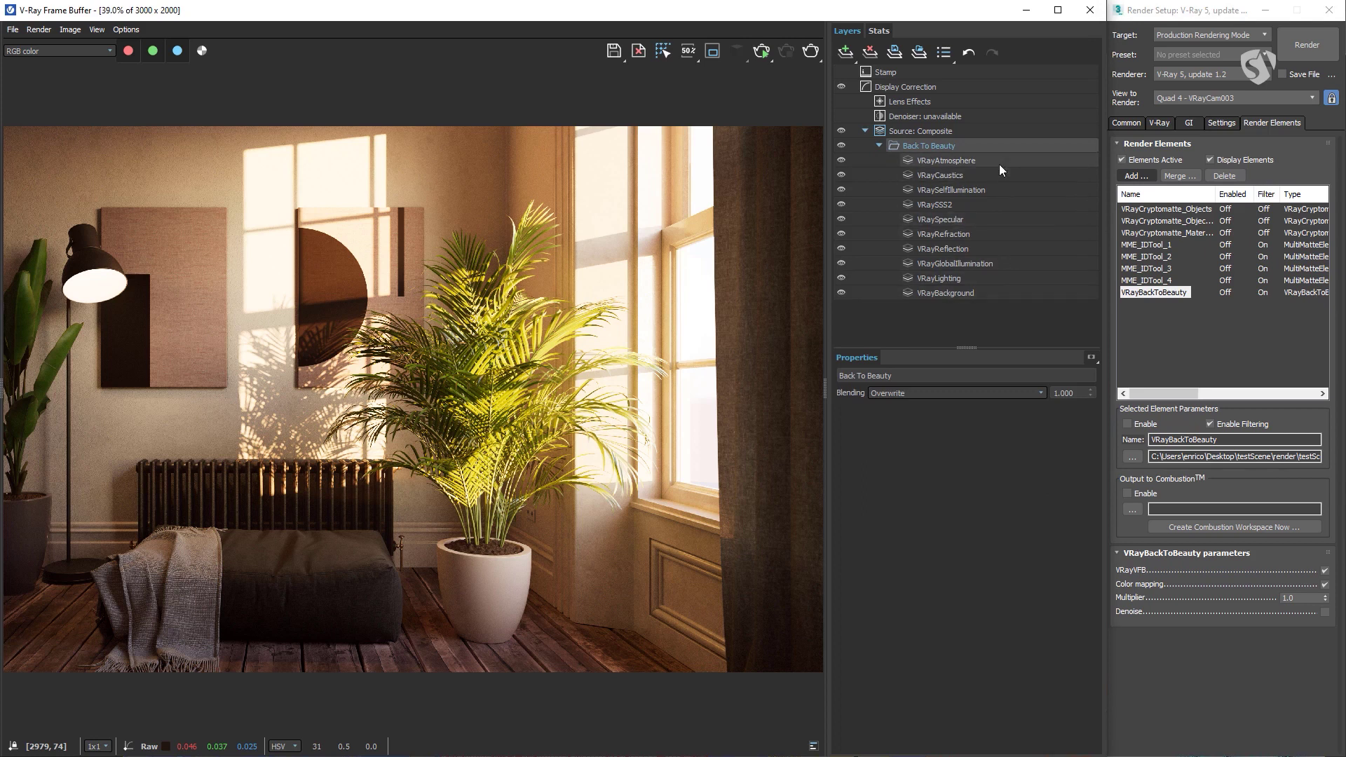
click(102, 53)
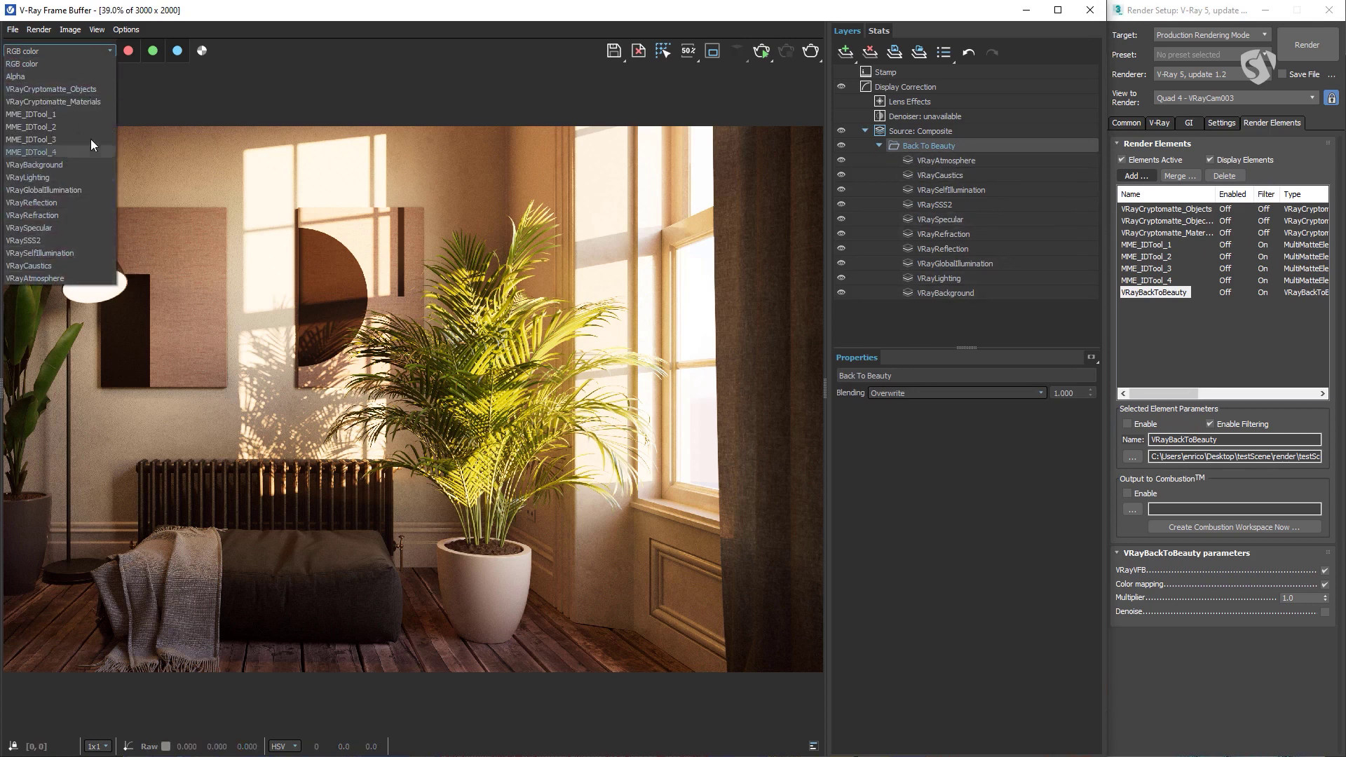
click(109, 53)
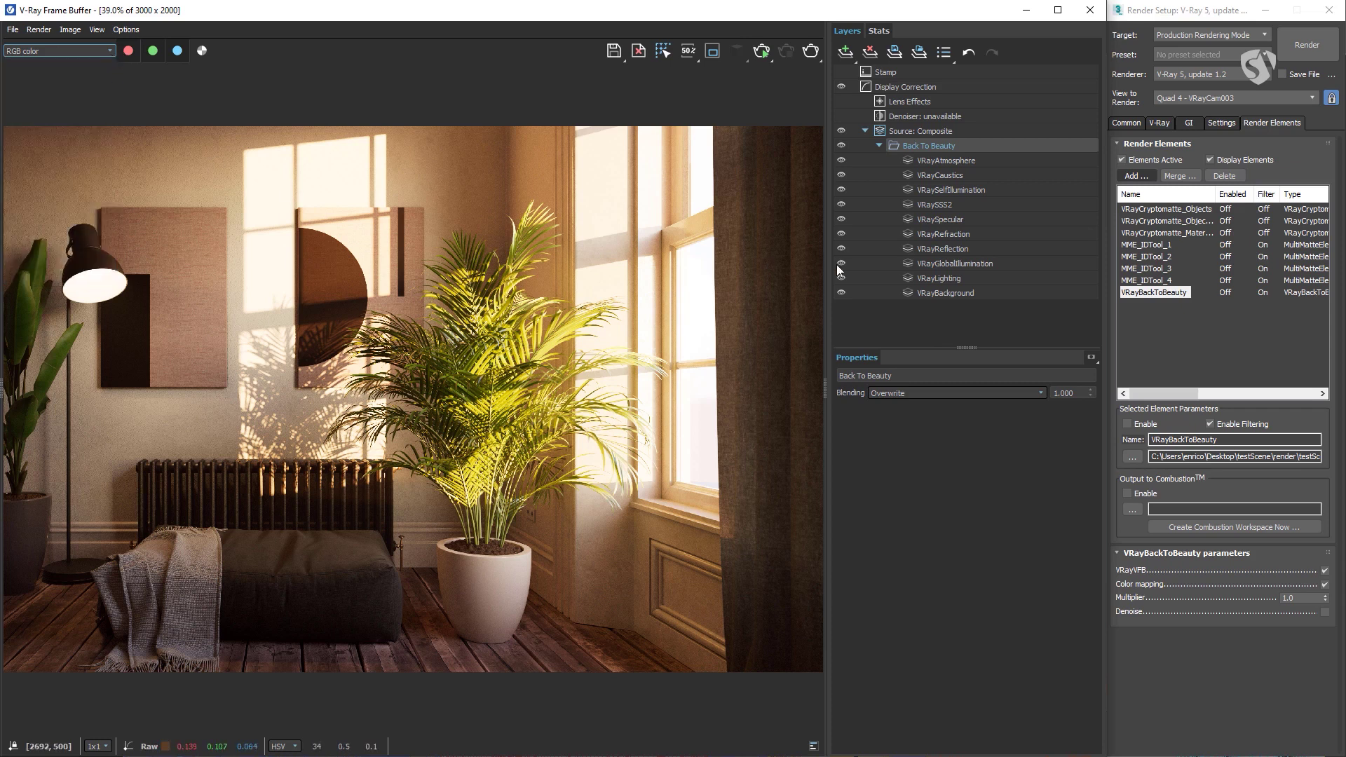
Duplicate the VRayReflection layer and move the copy out of and above the Back To Beauty folder.
click(975, 248)
right_click(992, 250)
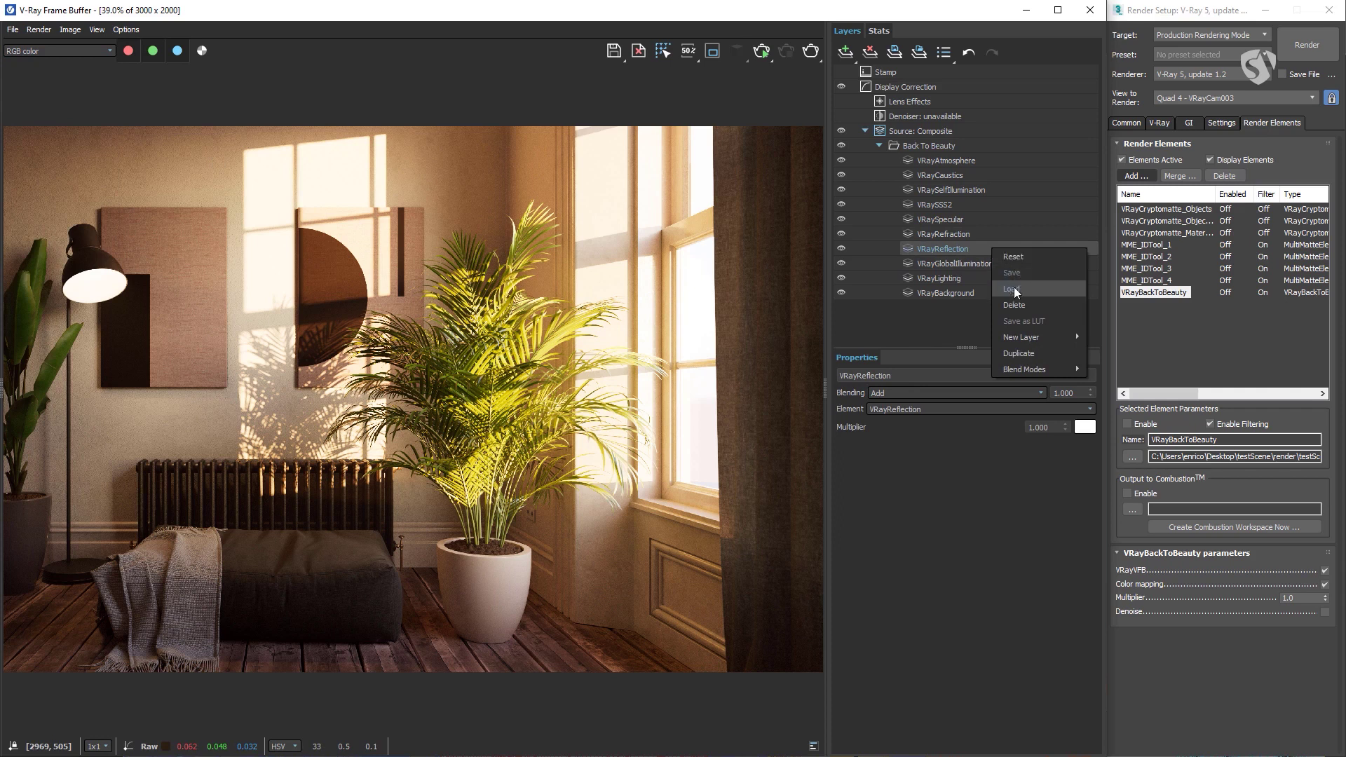
click(1025, 351)
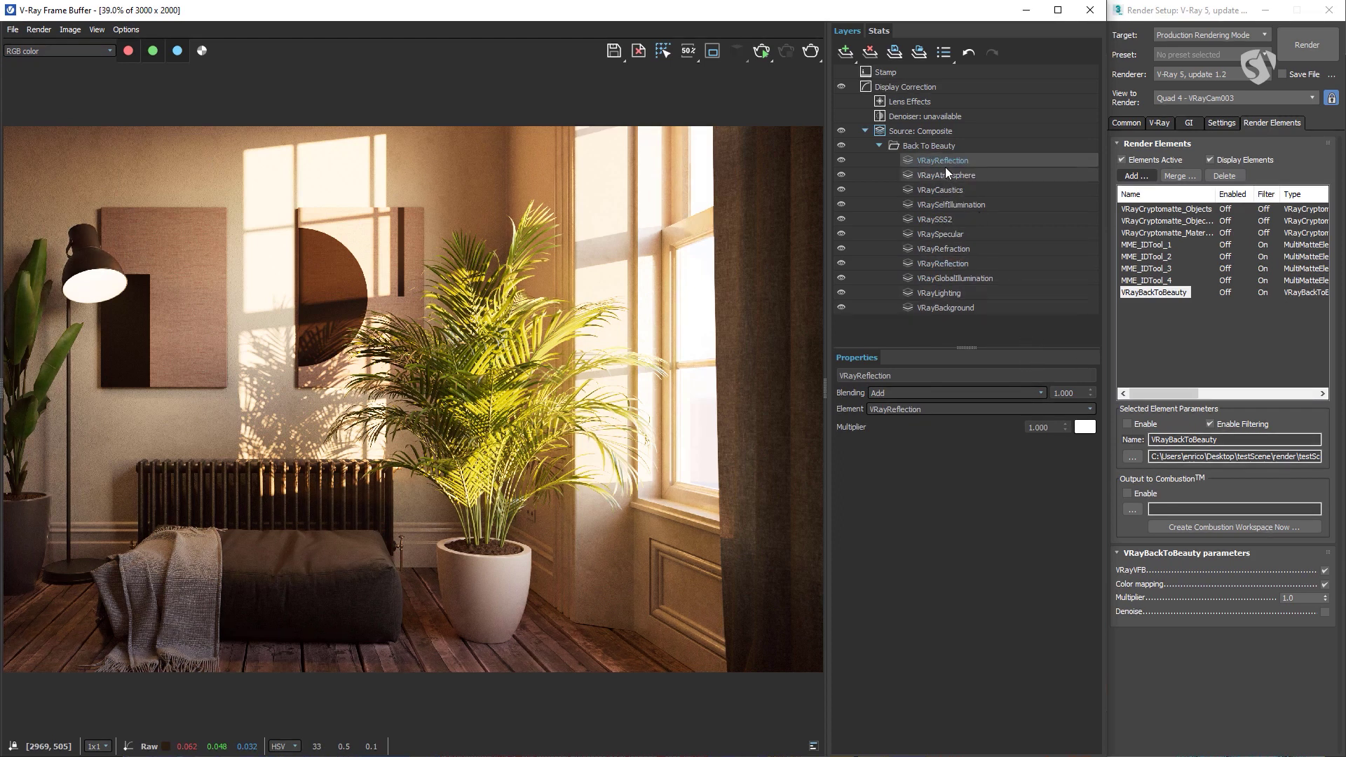
drag(948, 162, 951, 140)
click(920, 146)
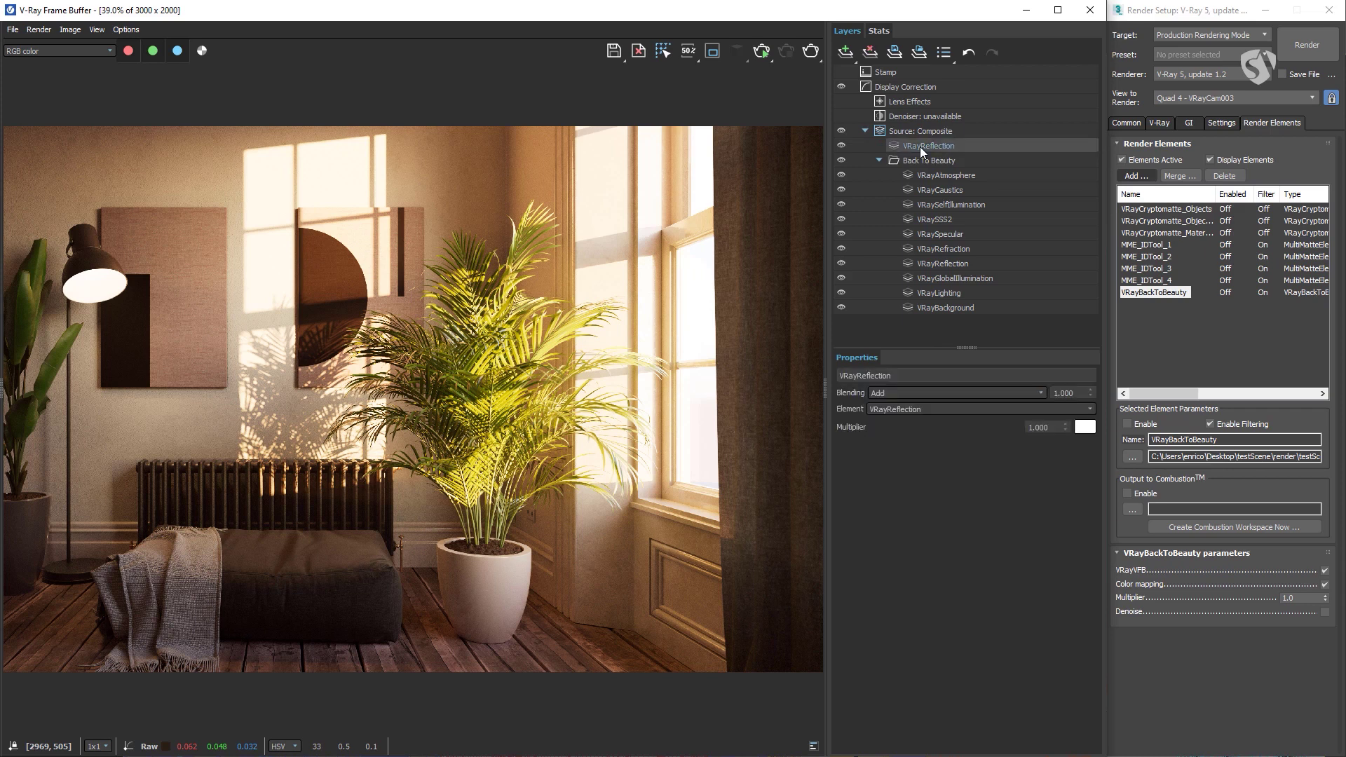
Create a folder layer above the duplicated VRayReflection layer and place that layer inside it.
click(844, 52)
click(856, 73)
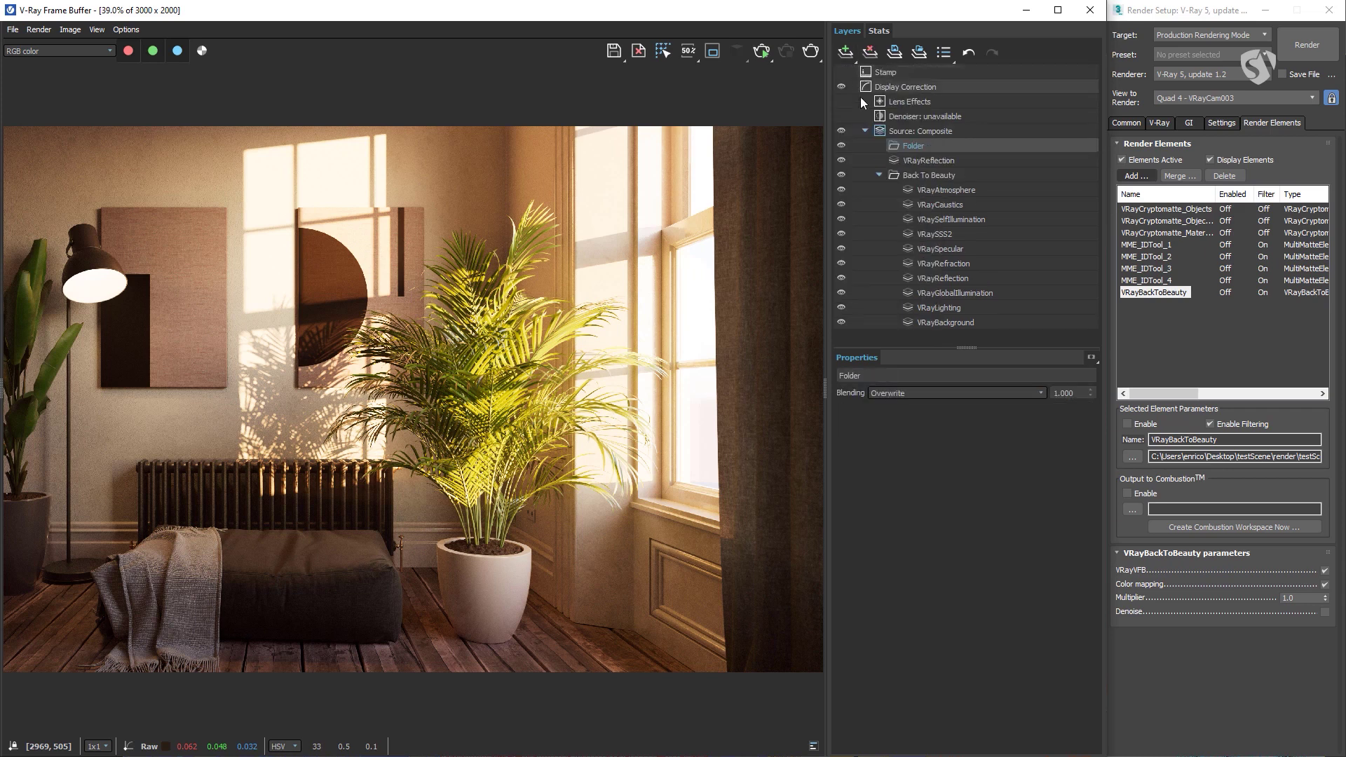
click(920, 160)
drag(920, 160, 922, 145)
click(920, 144)
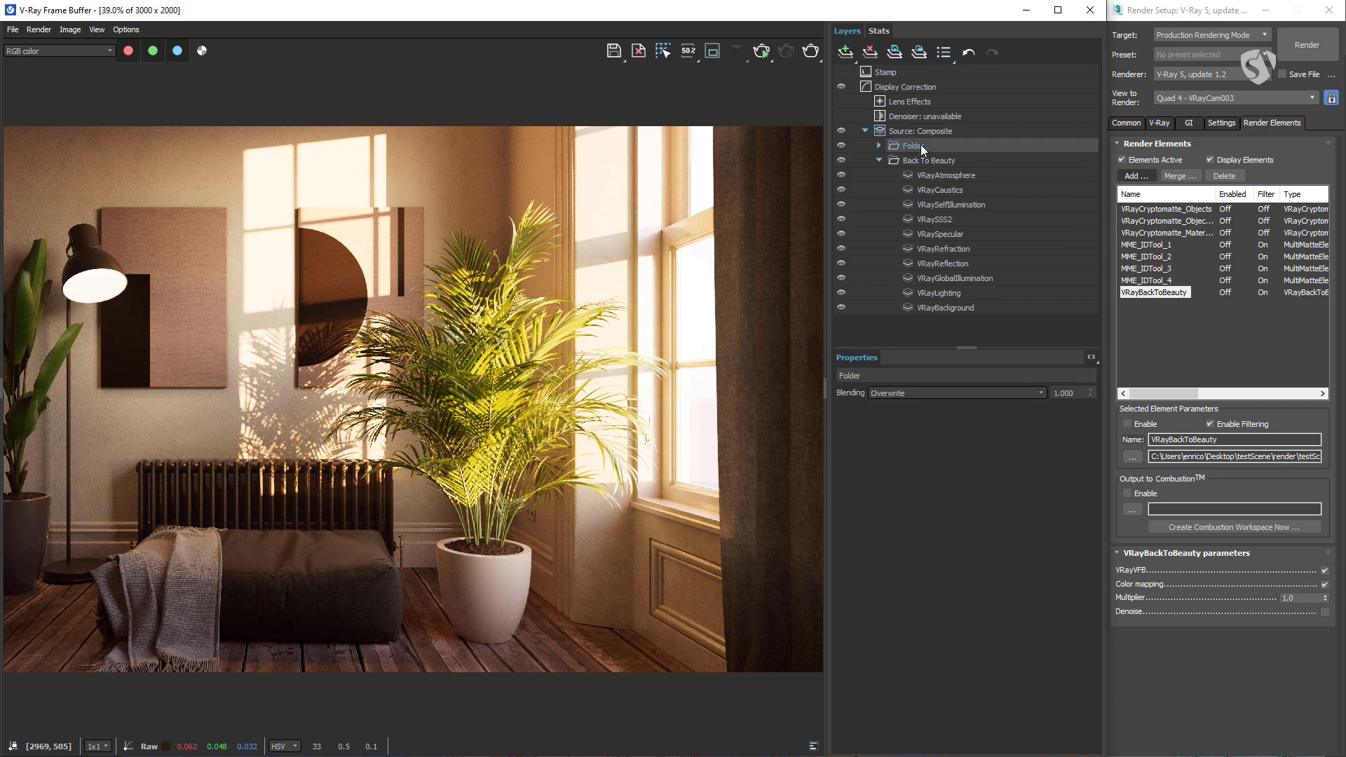
Add a MultiMatte mask with the MME_IDTool_1 element to the reflection folder and briefly preview the mask.
click(849, 54)
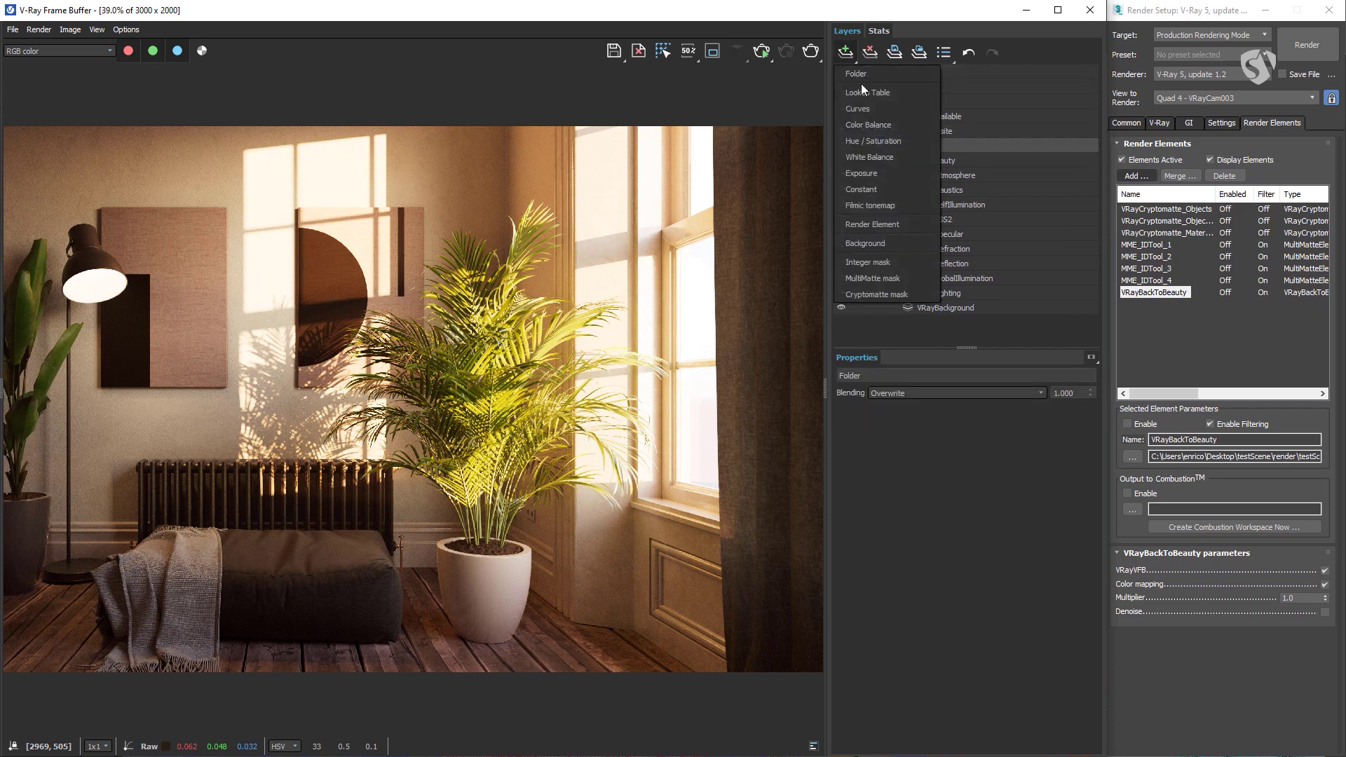
click(912, 277)
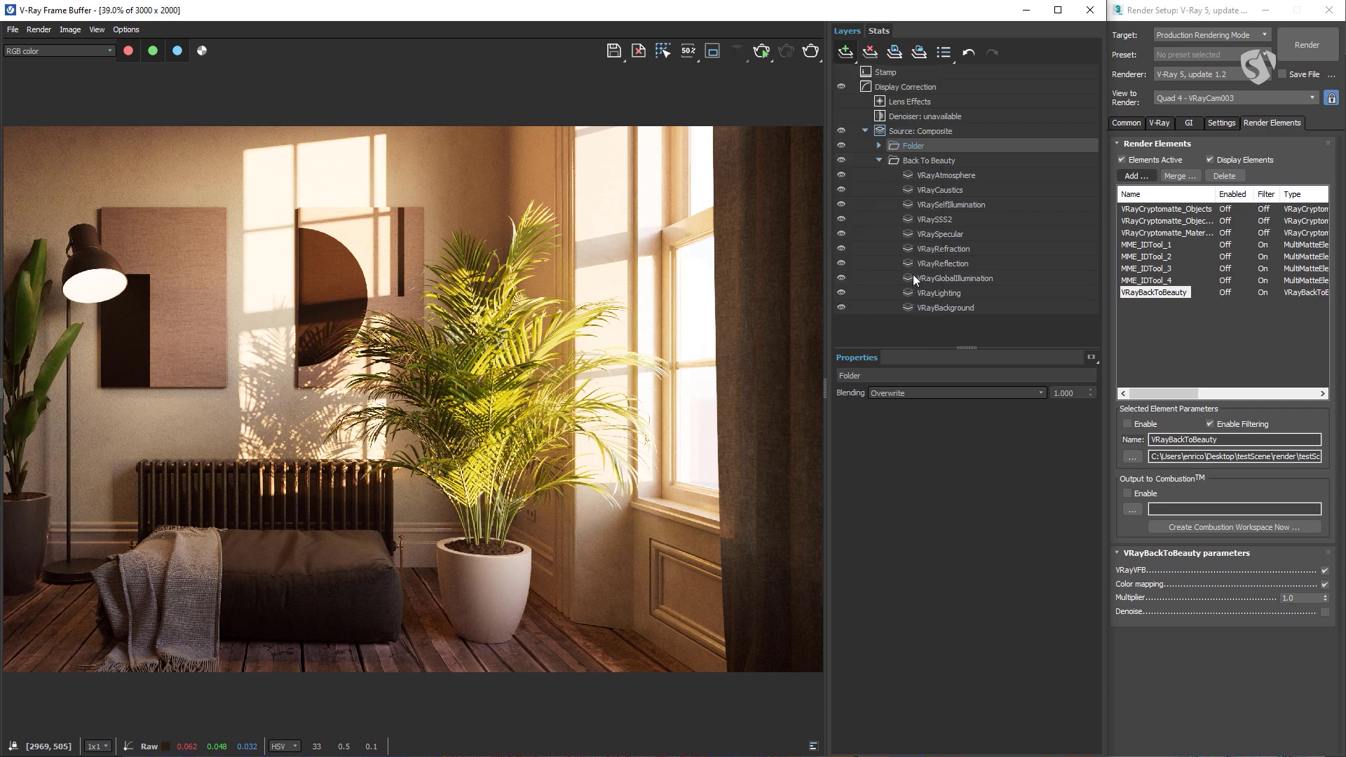
click(877, 144)
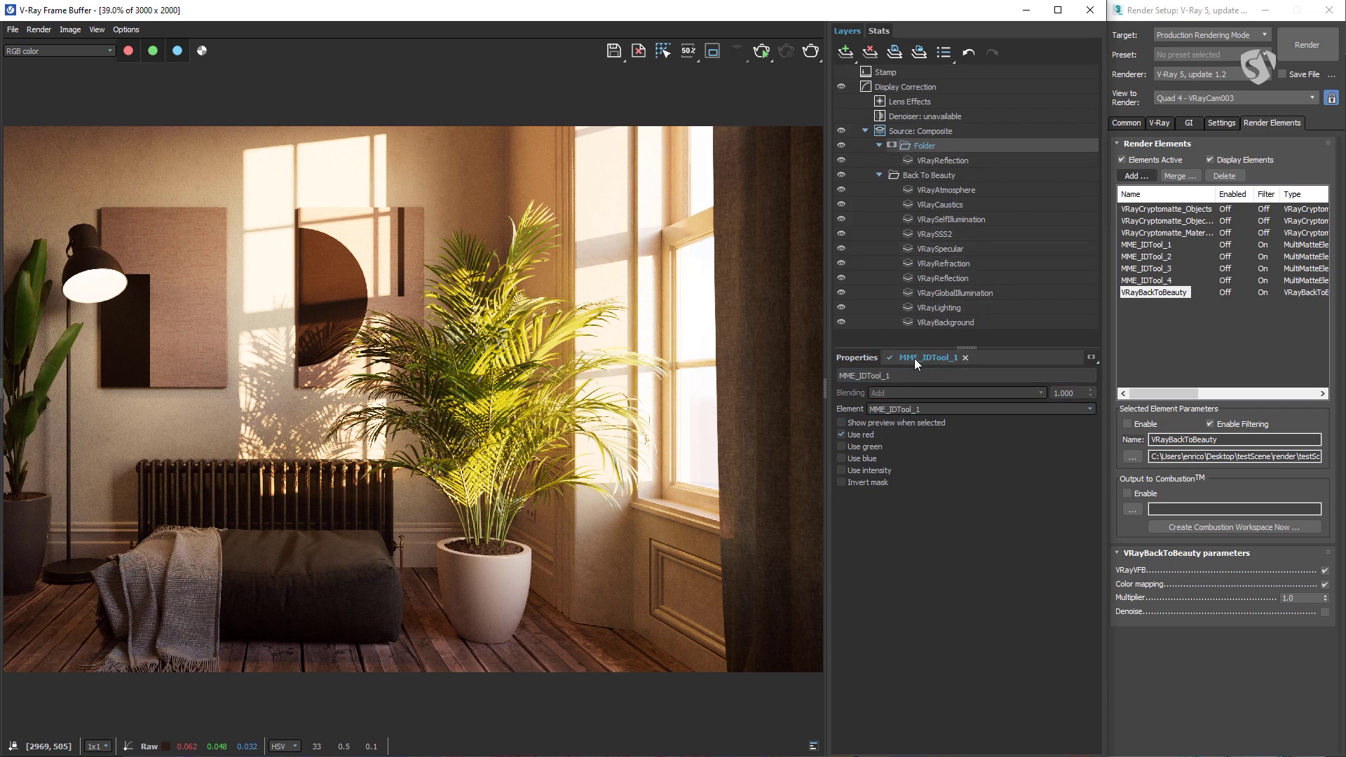
click(842, 423)
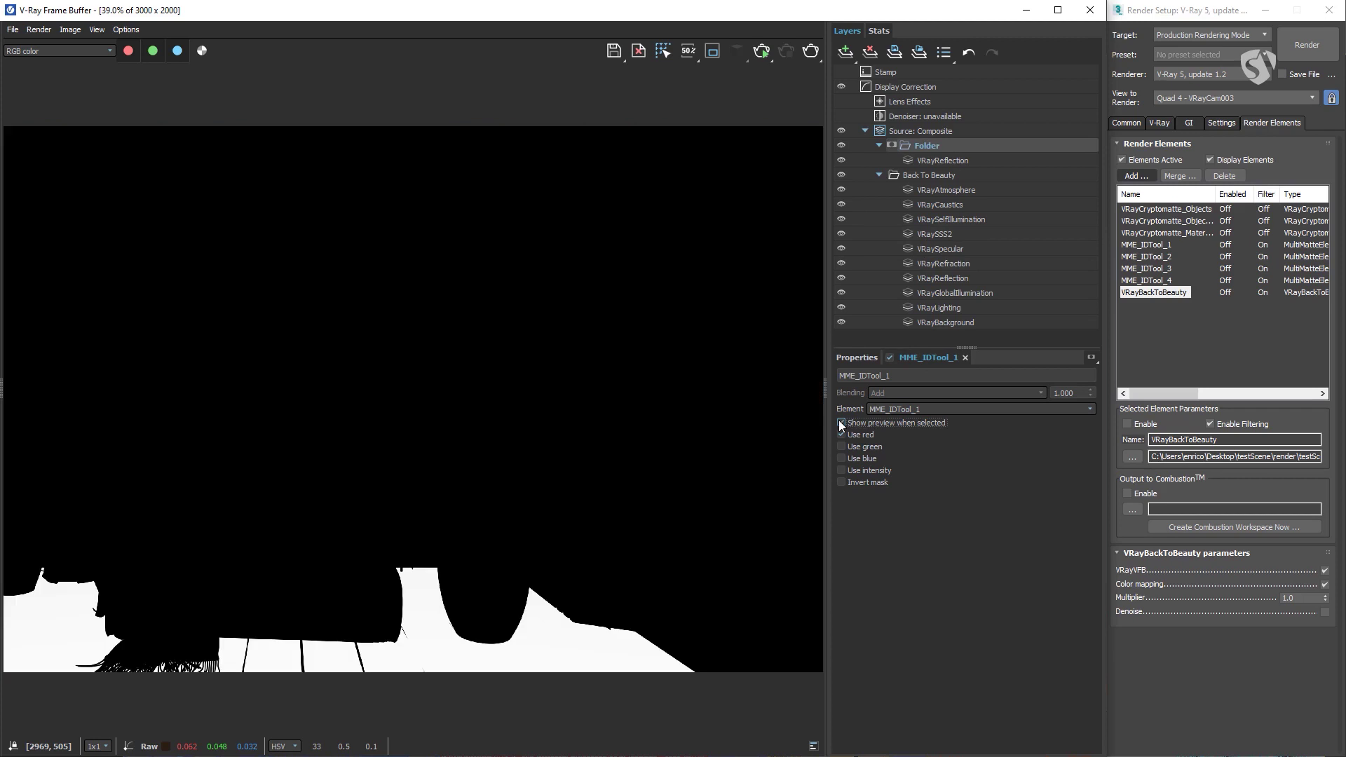
click(841, 423)
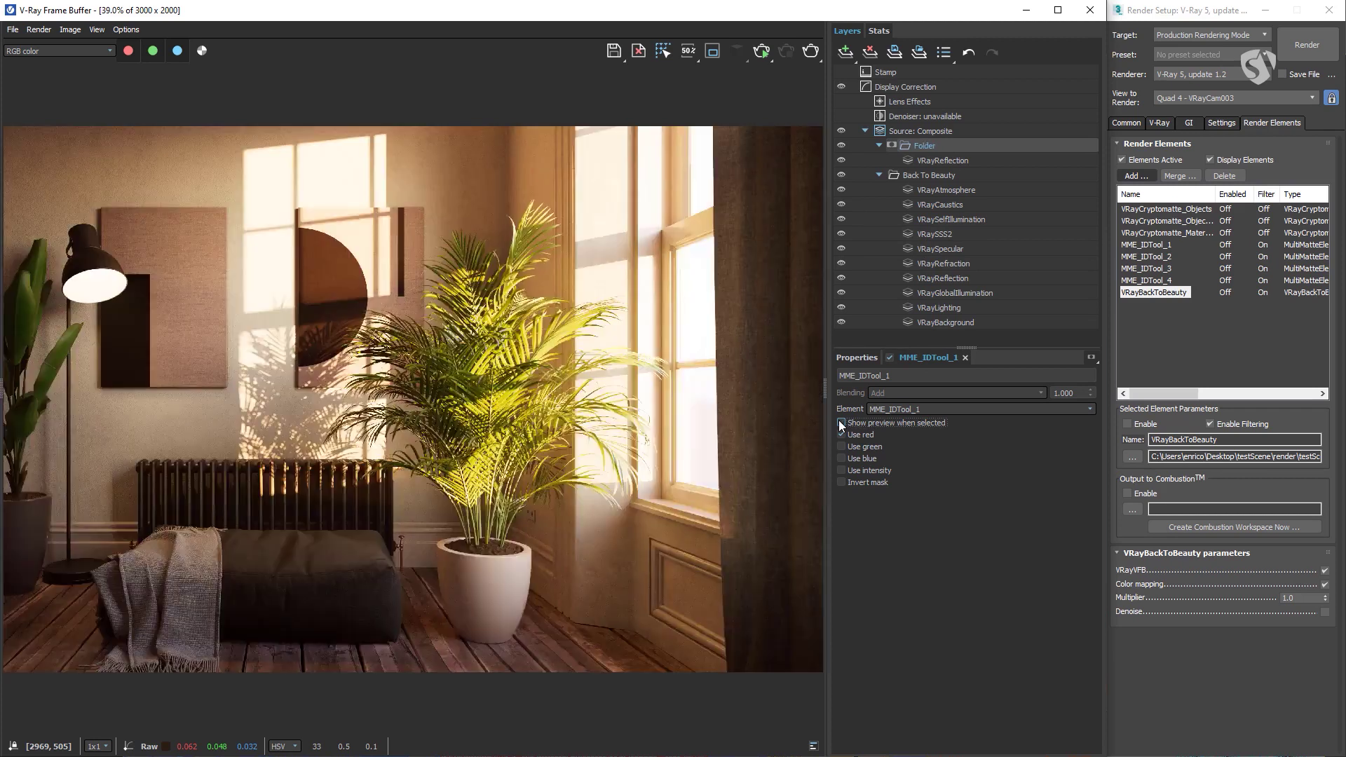
Toggle the visibility of the masked reflection folder to compare the render with and without it.
click(841, 145)
click(841, 145)
click(840, 145)
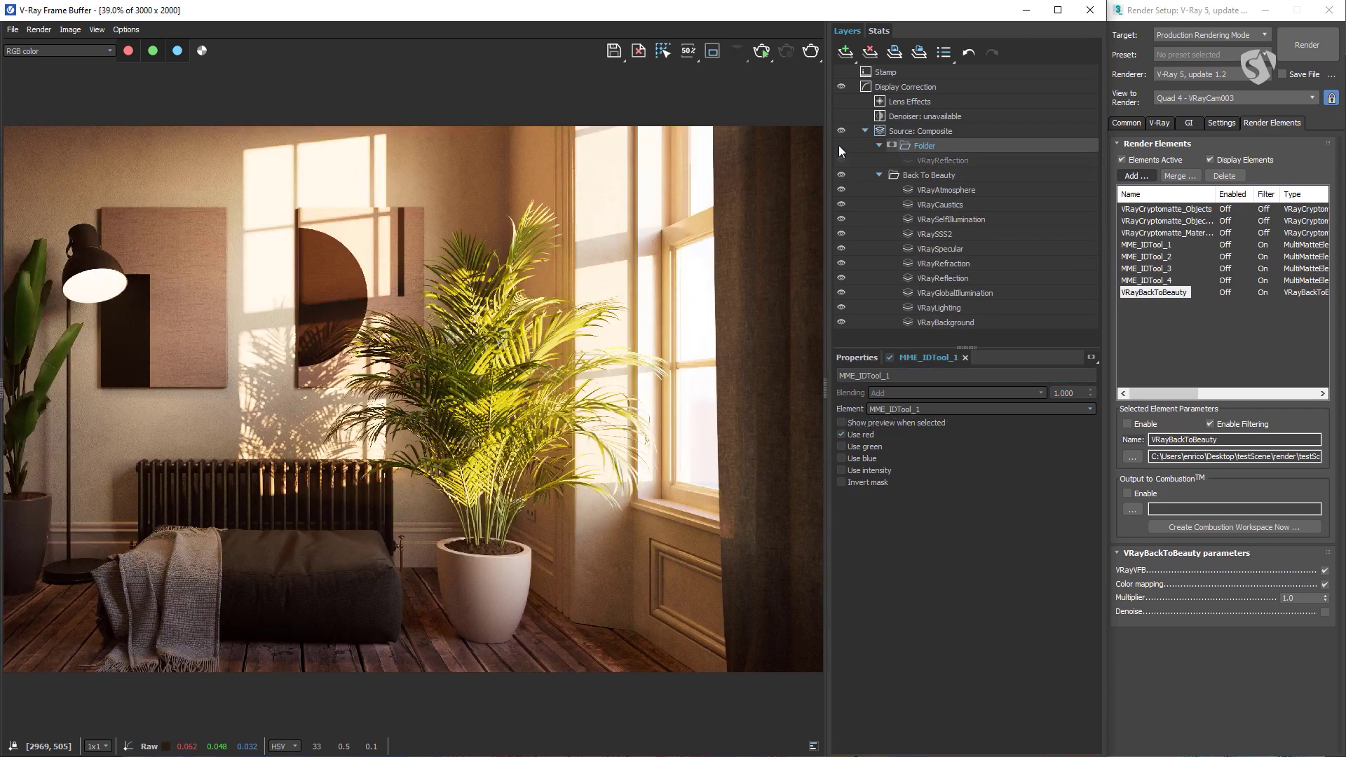
click(841, 146)
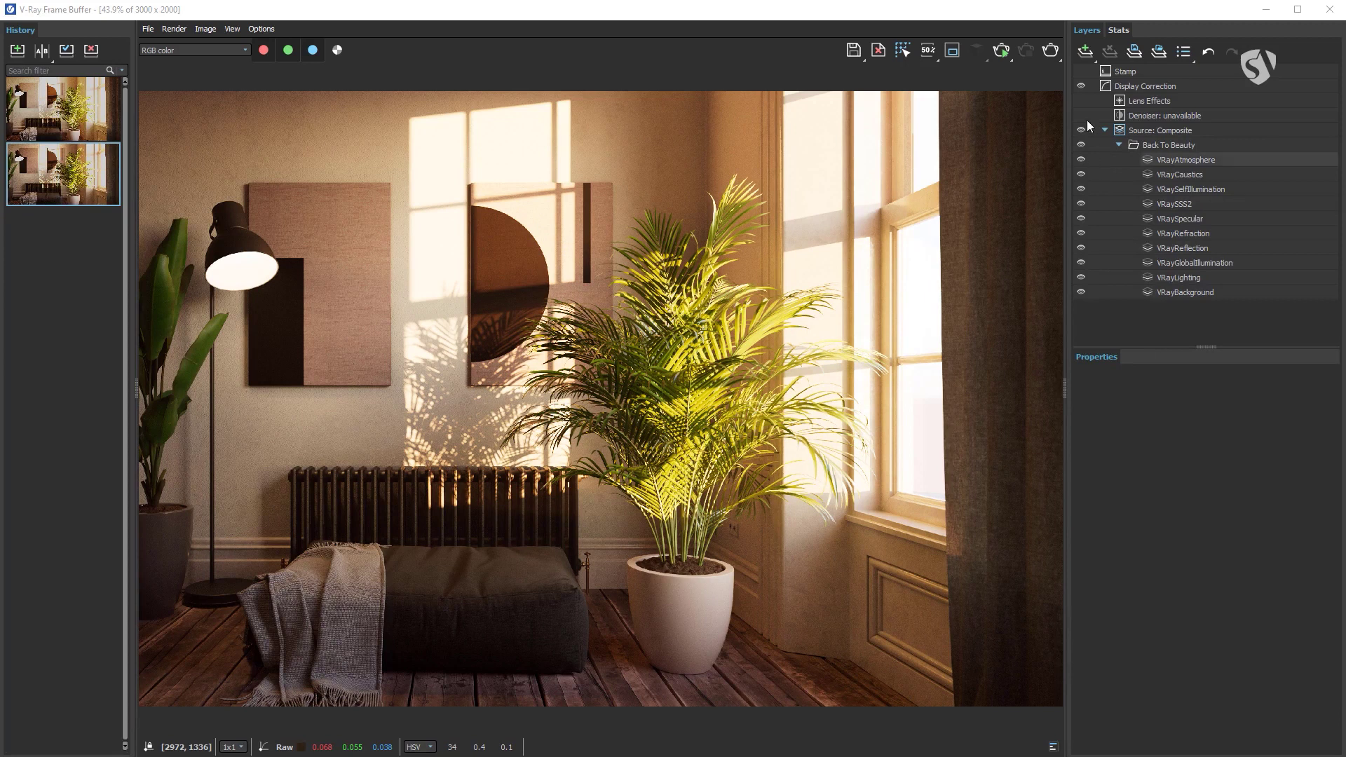
Add a Filmic tonemap layer with ACEScg as the tone mapping space and AMPAS as the type.
click(1084, 50)
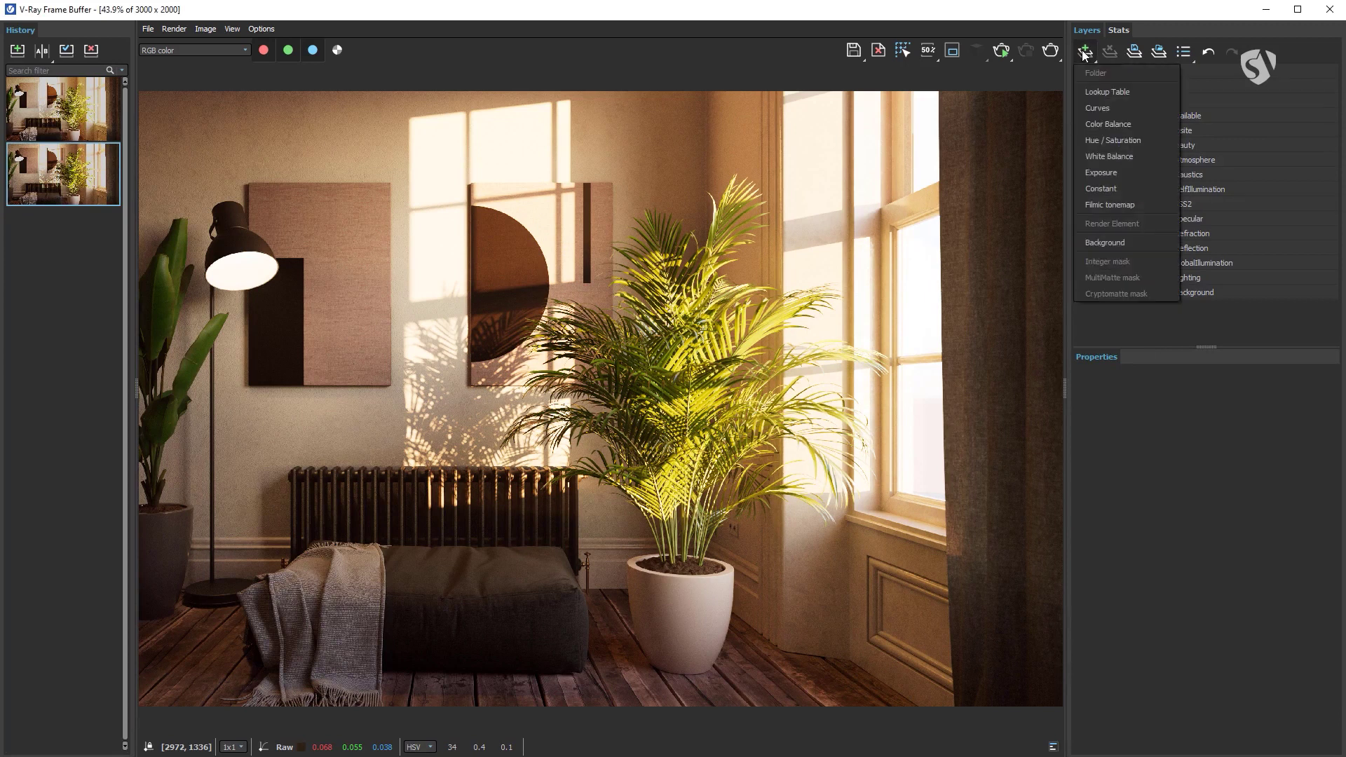
click(1134, 205)
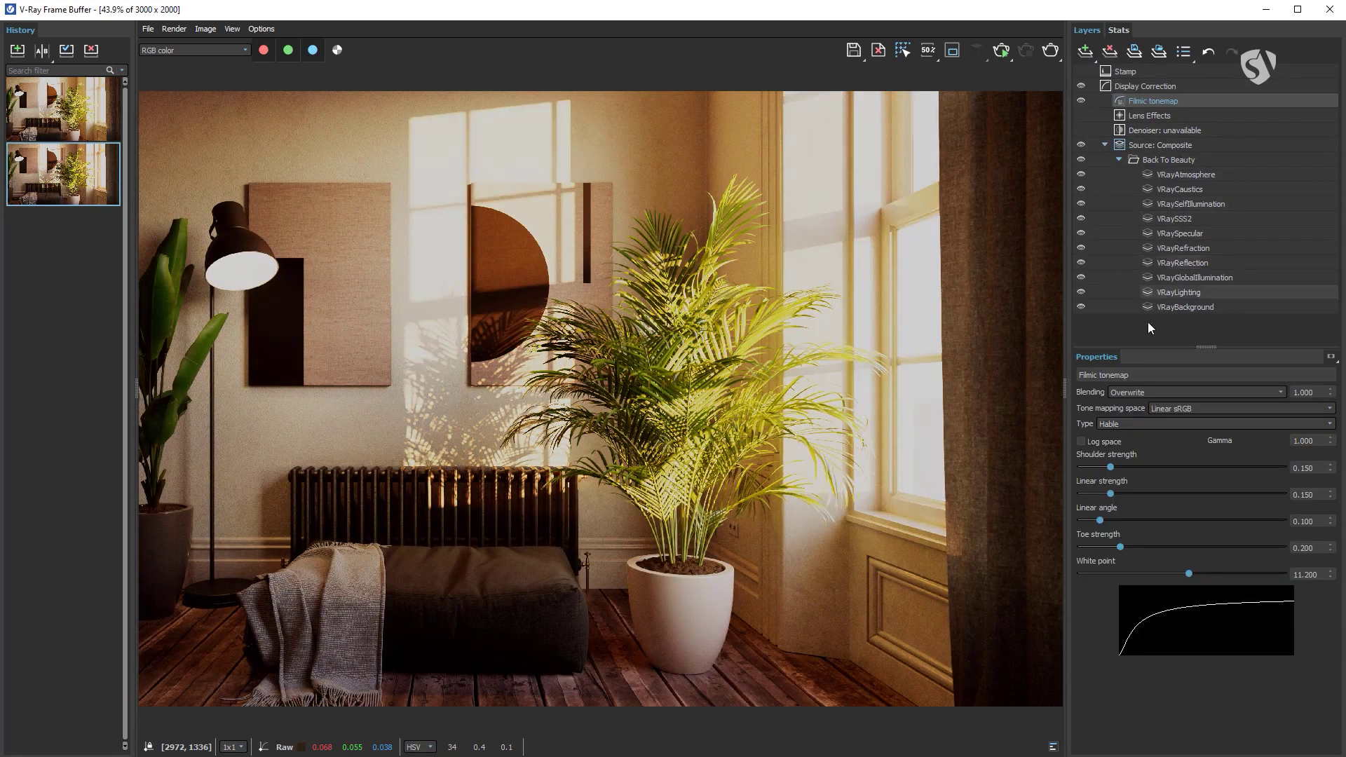
click(1246, 409)
click(1250, 434)
click(1312, 425)
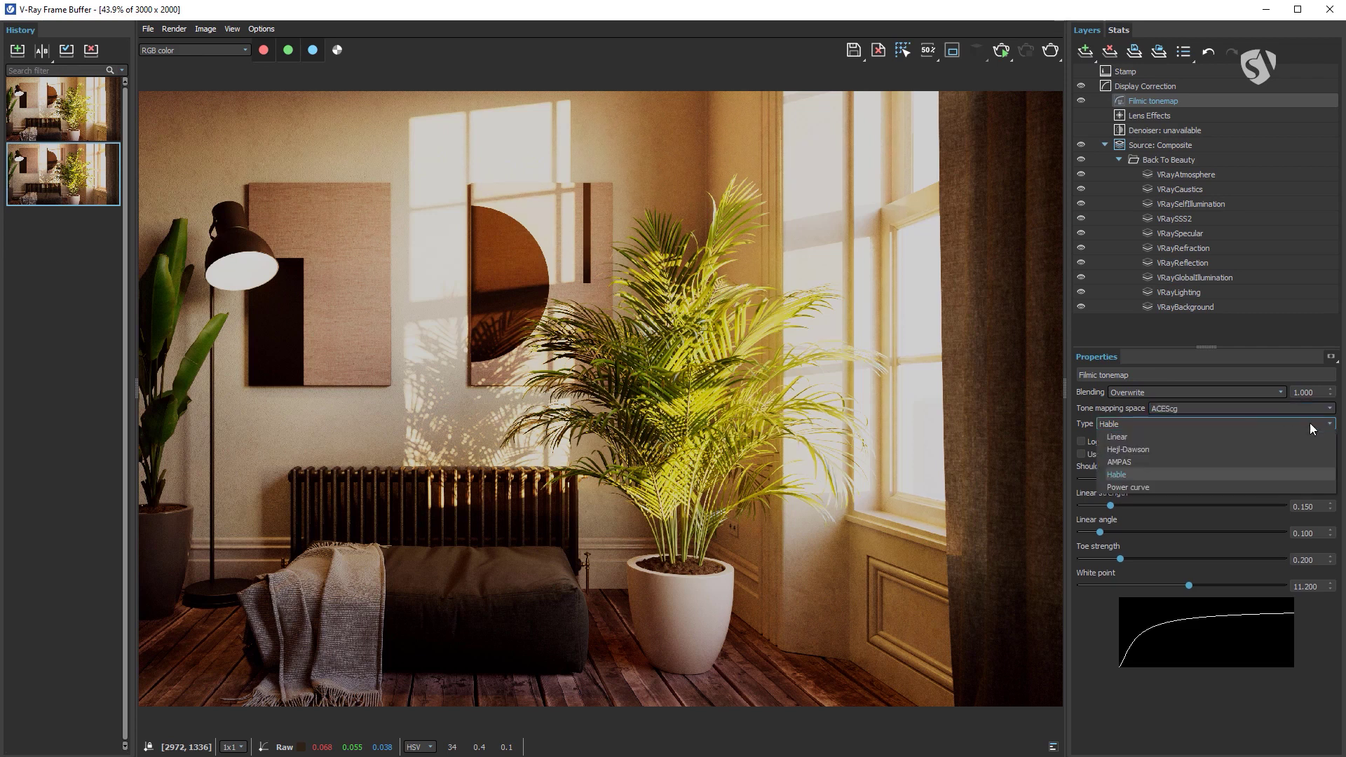
click(1152, 460)
Set the Filmic tonemap layer's blending to Lighten and toggle its visibility to compare the result.
click(1277, 391)
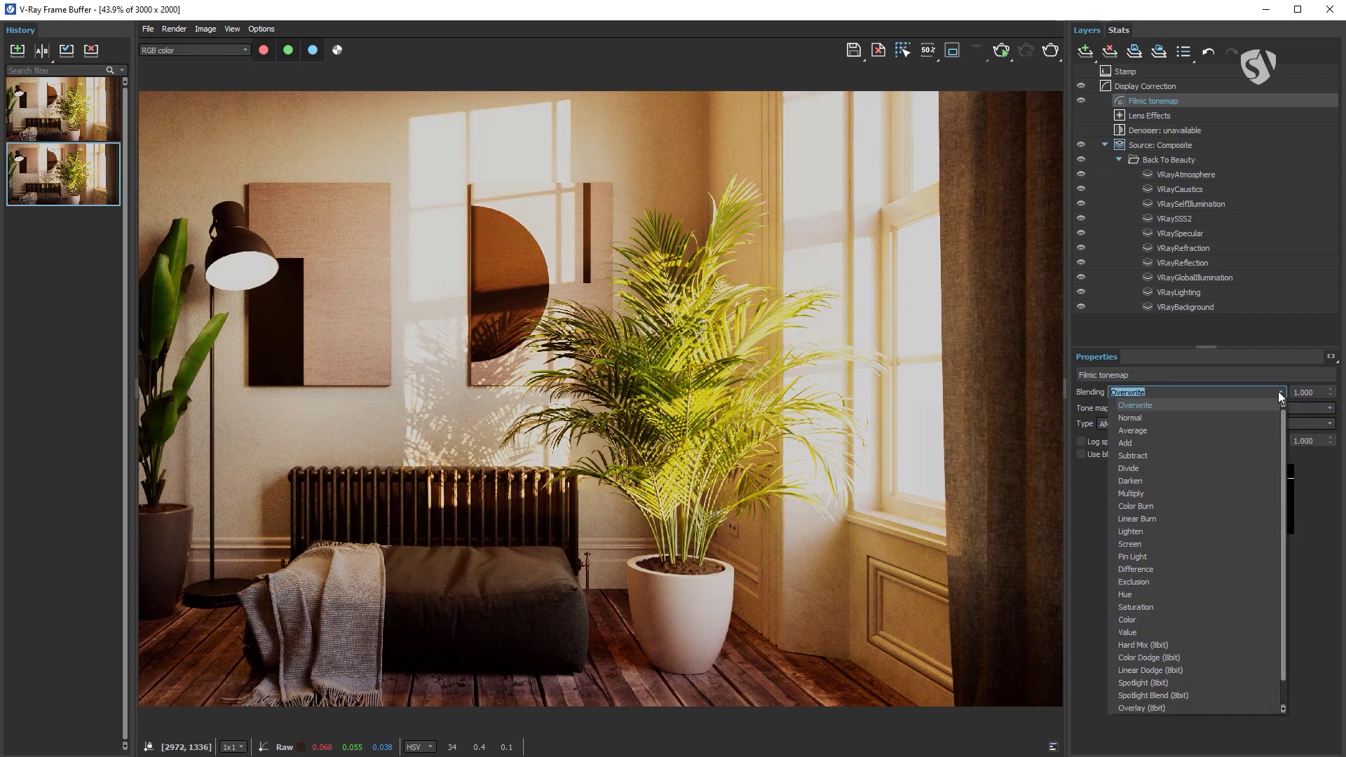
click(1143, 530)
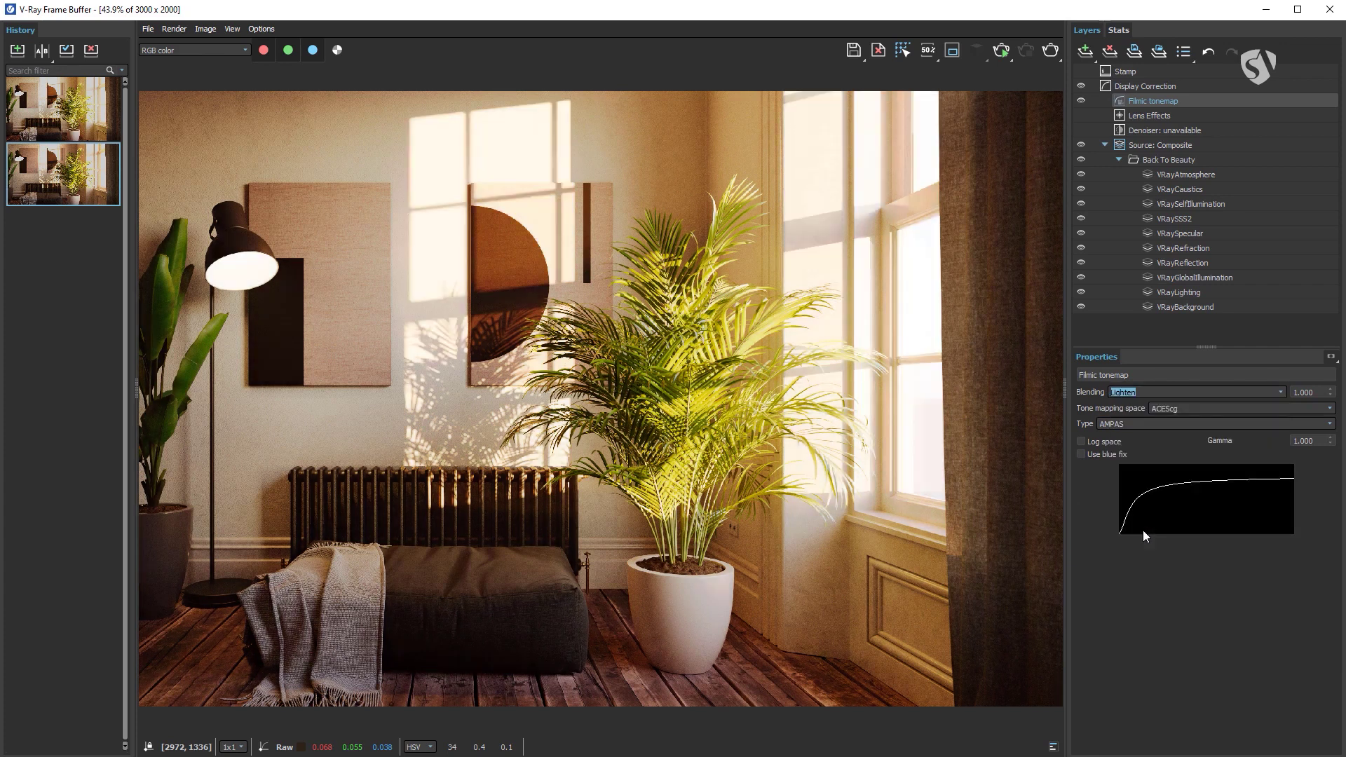
click(1082, 101)
click(1081, 100)
Try bloom/glare in the Lens Effects layer, review its aperture preview, lens scratches and lens dust settings, and toggle the effect.
click(1119, 160)
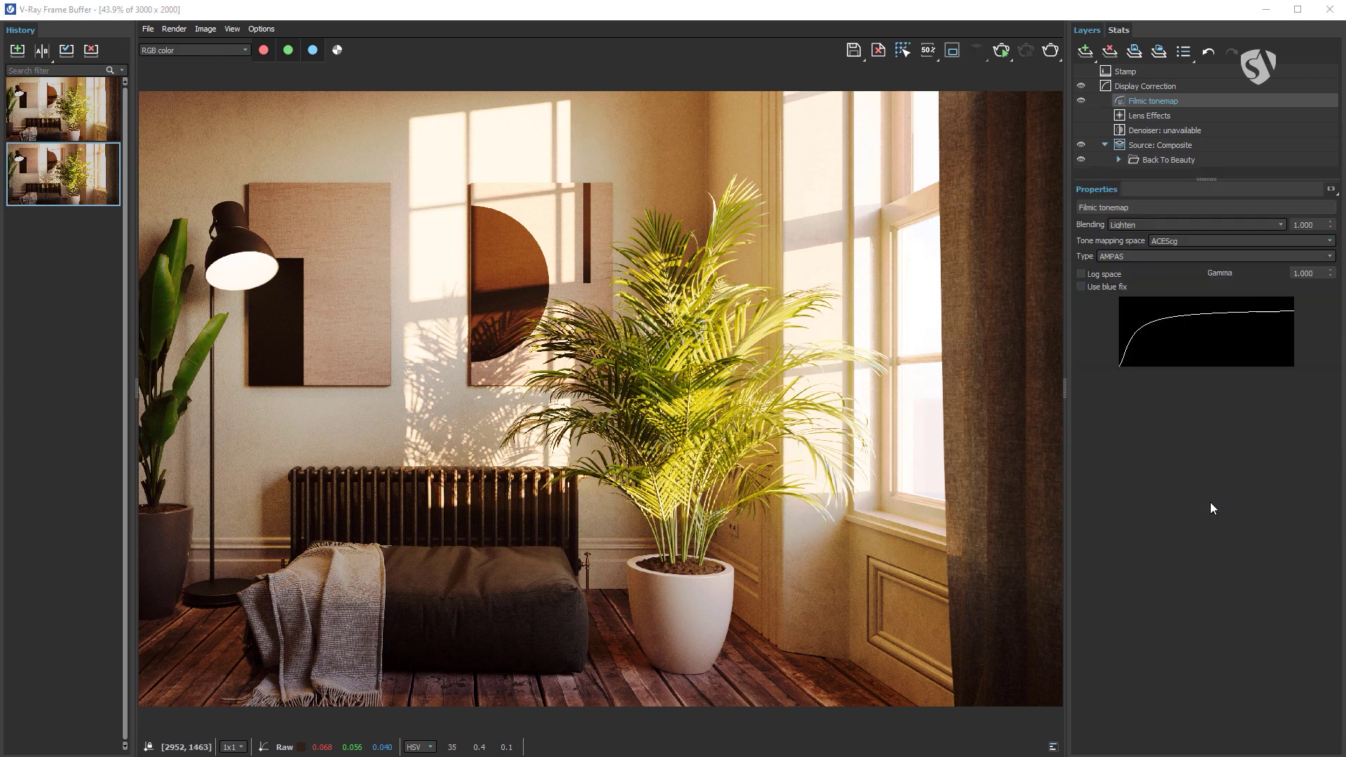
click(1150, 117)
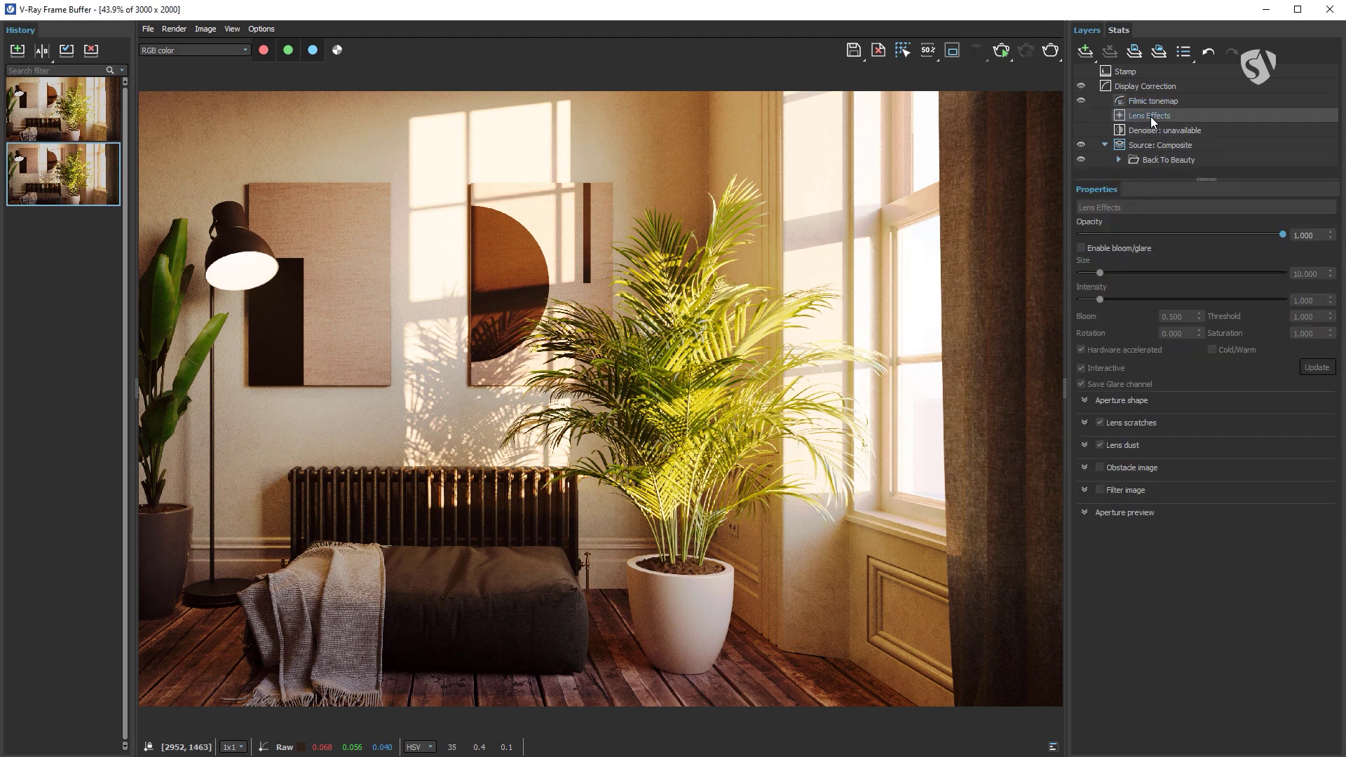
click(1081, 248)
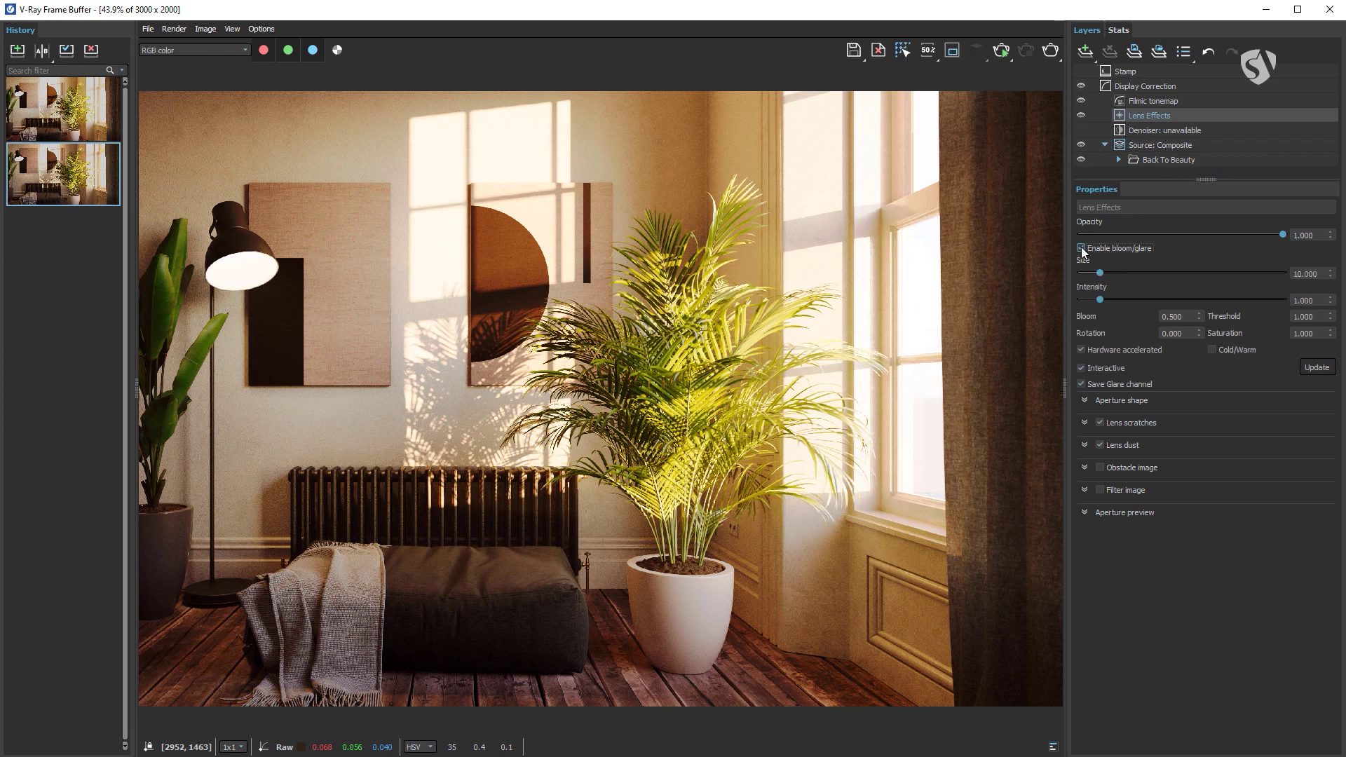
click(1085, 512)
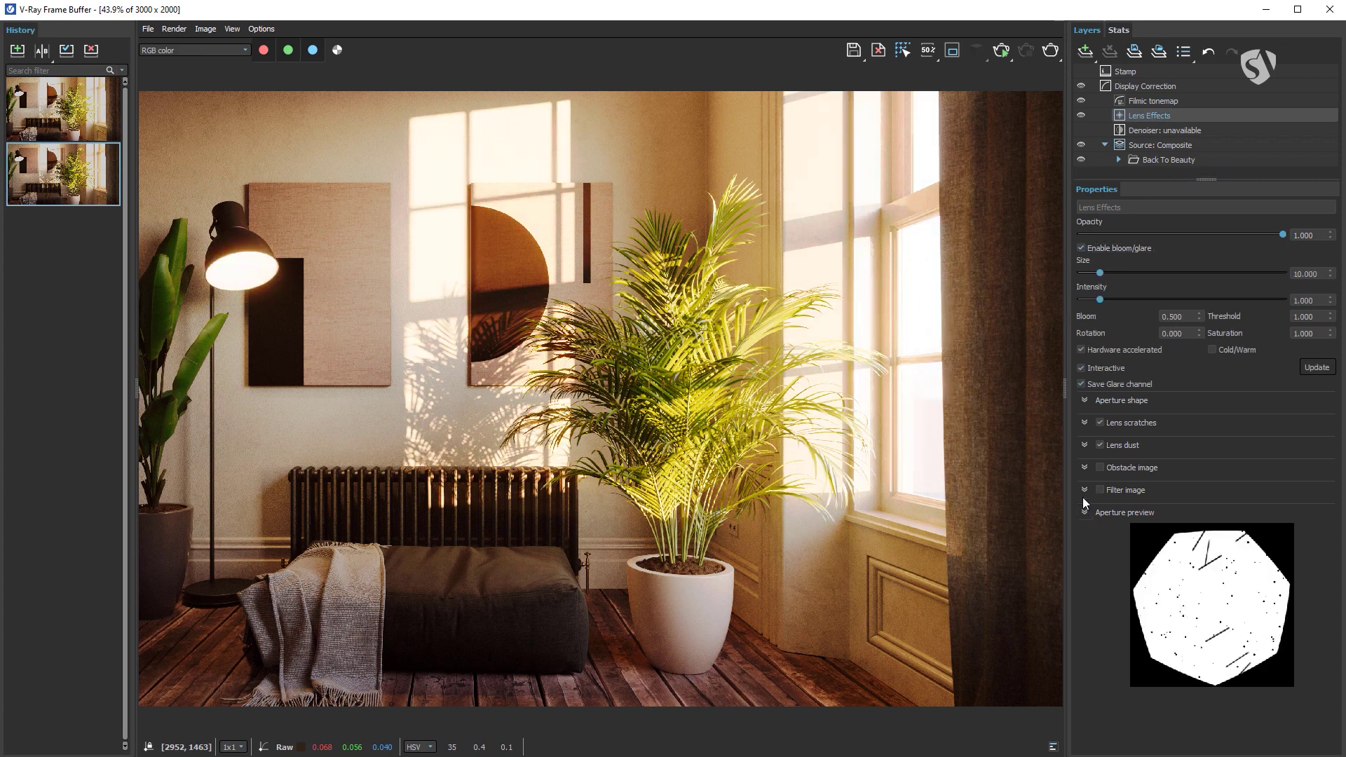
click(1085, 423)
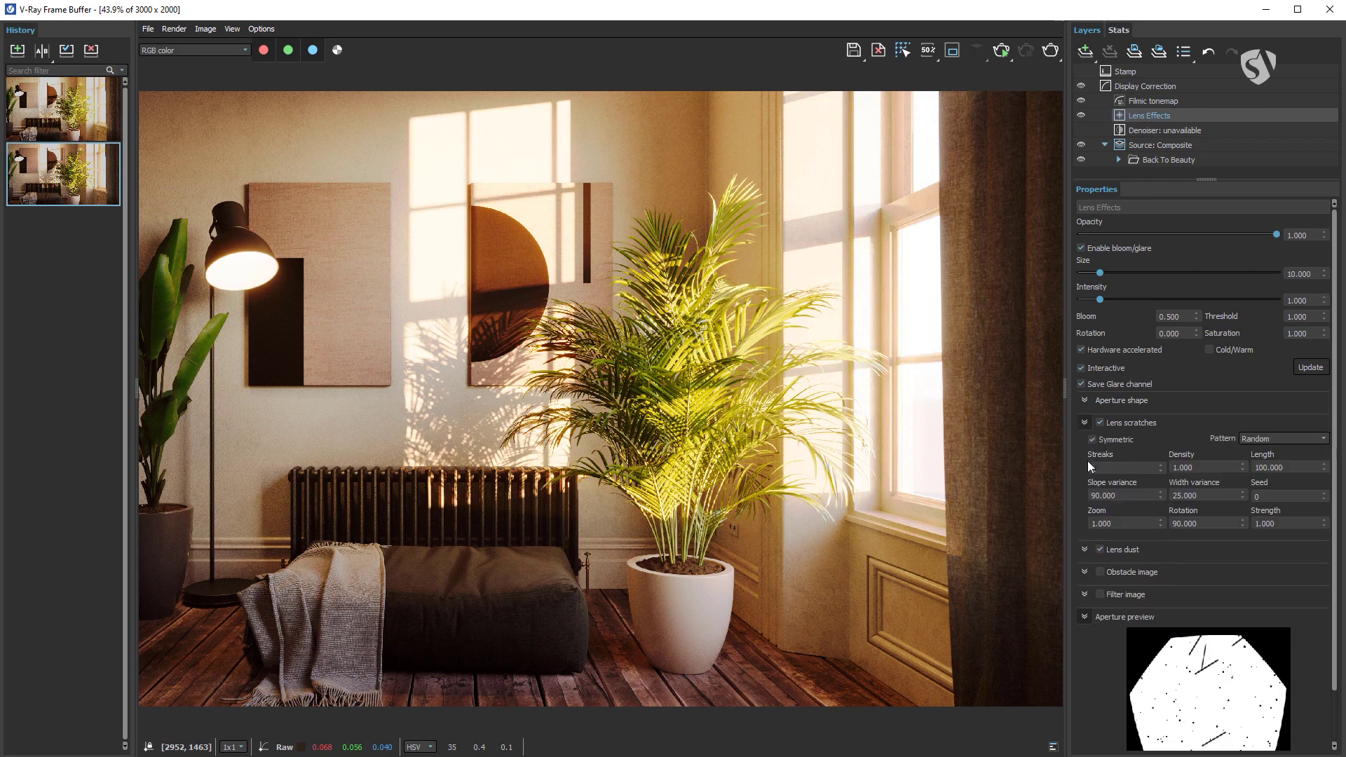
click(1084, 548)
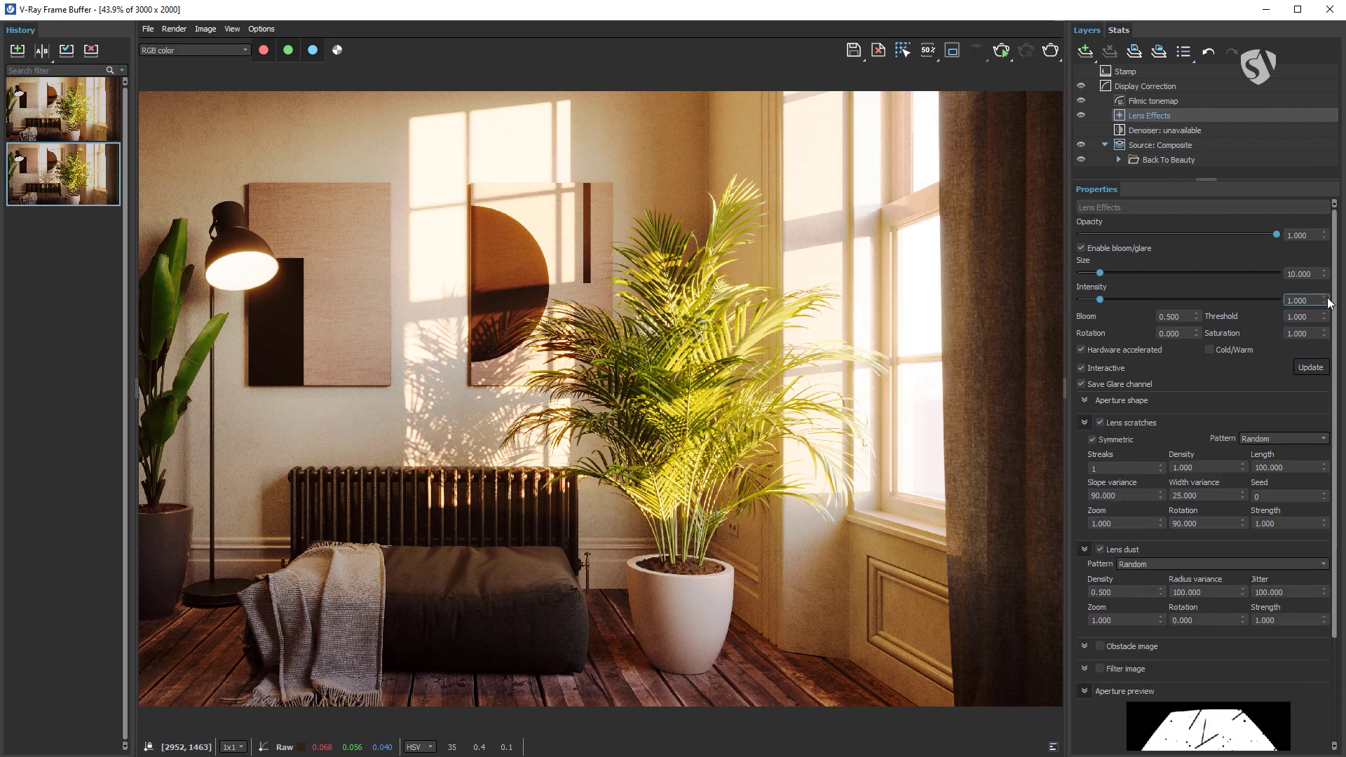
drag(1331, 303, 1332, 412)
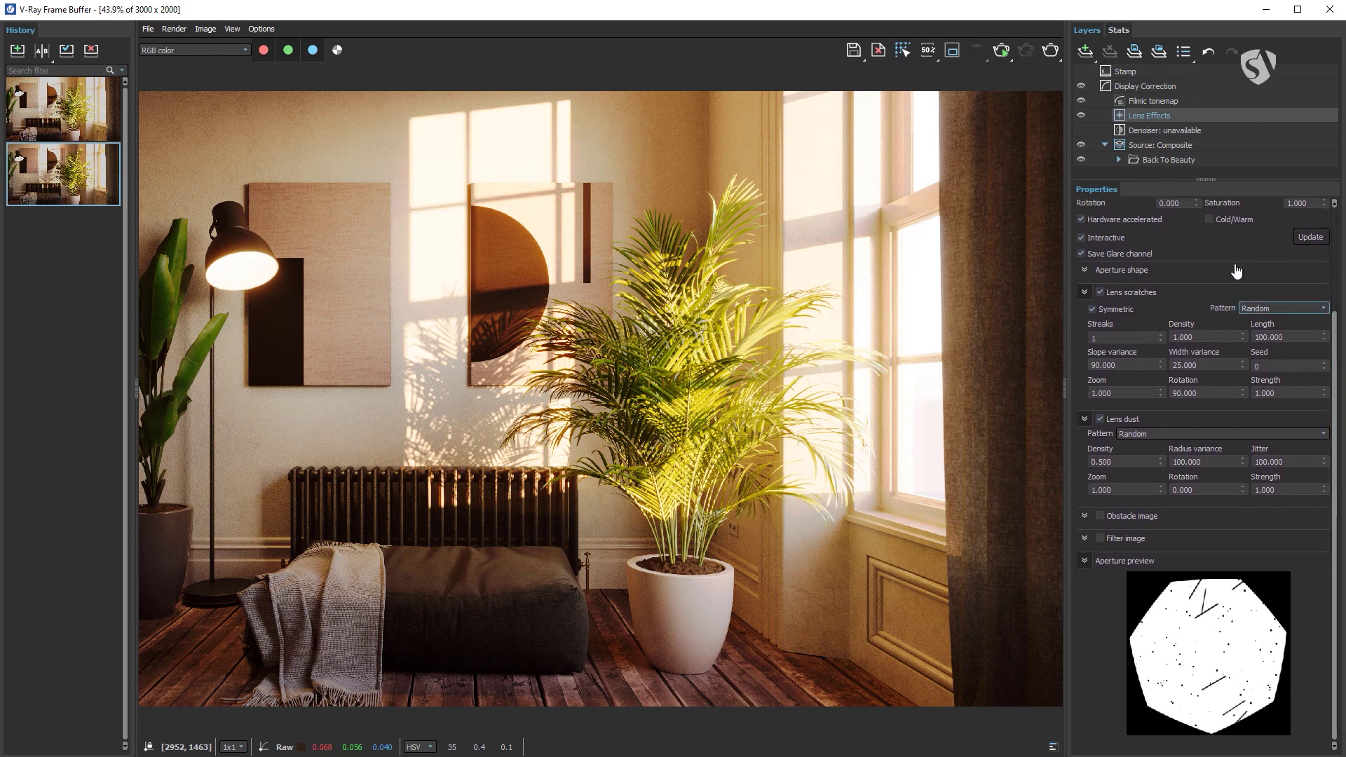
click(1079, 115)
click(1080, 115)
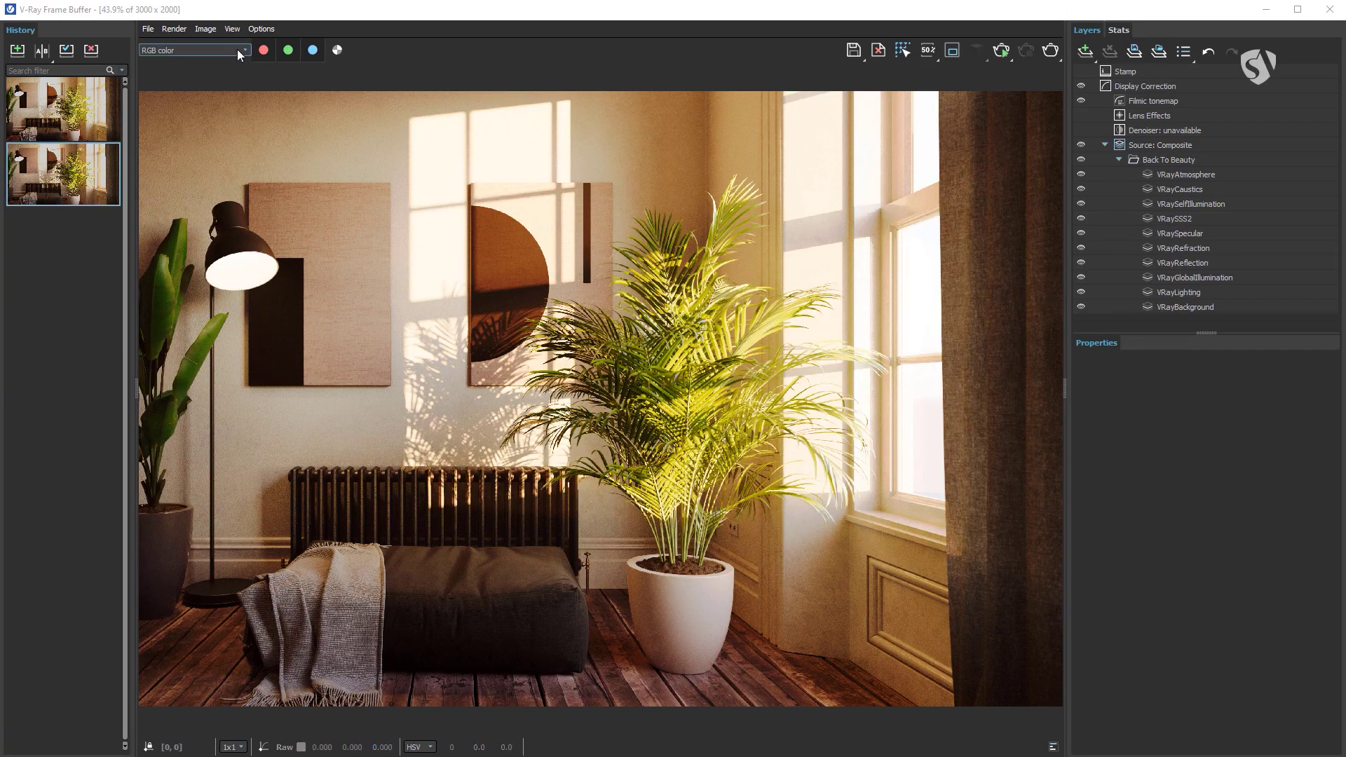
View the MME_IDTool_1 render element to examine its color masks, and return to RGB color.
click(239, 53)
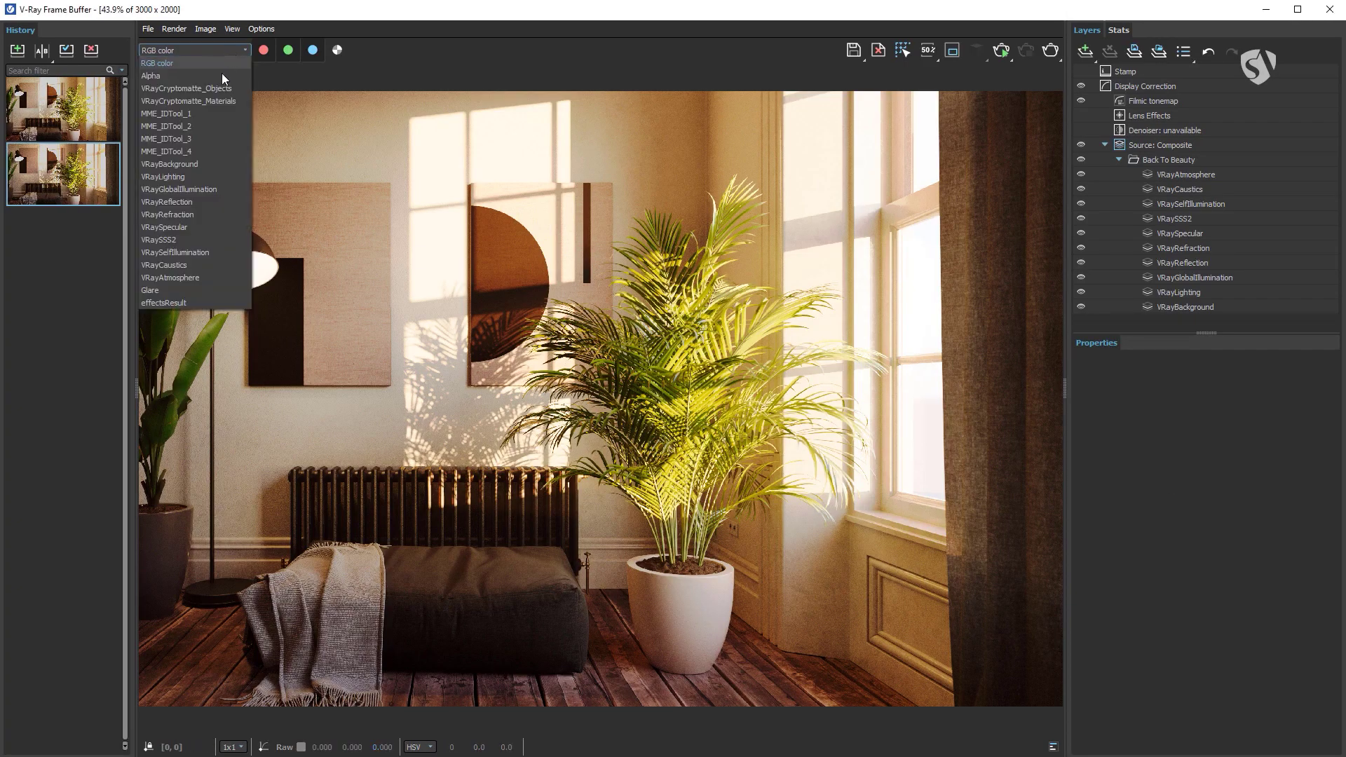
click(211, 114)
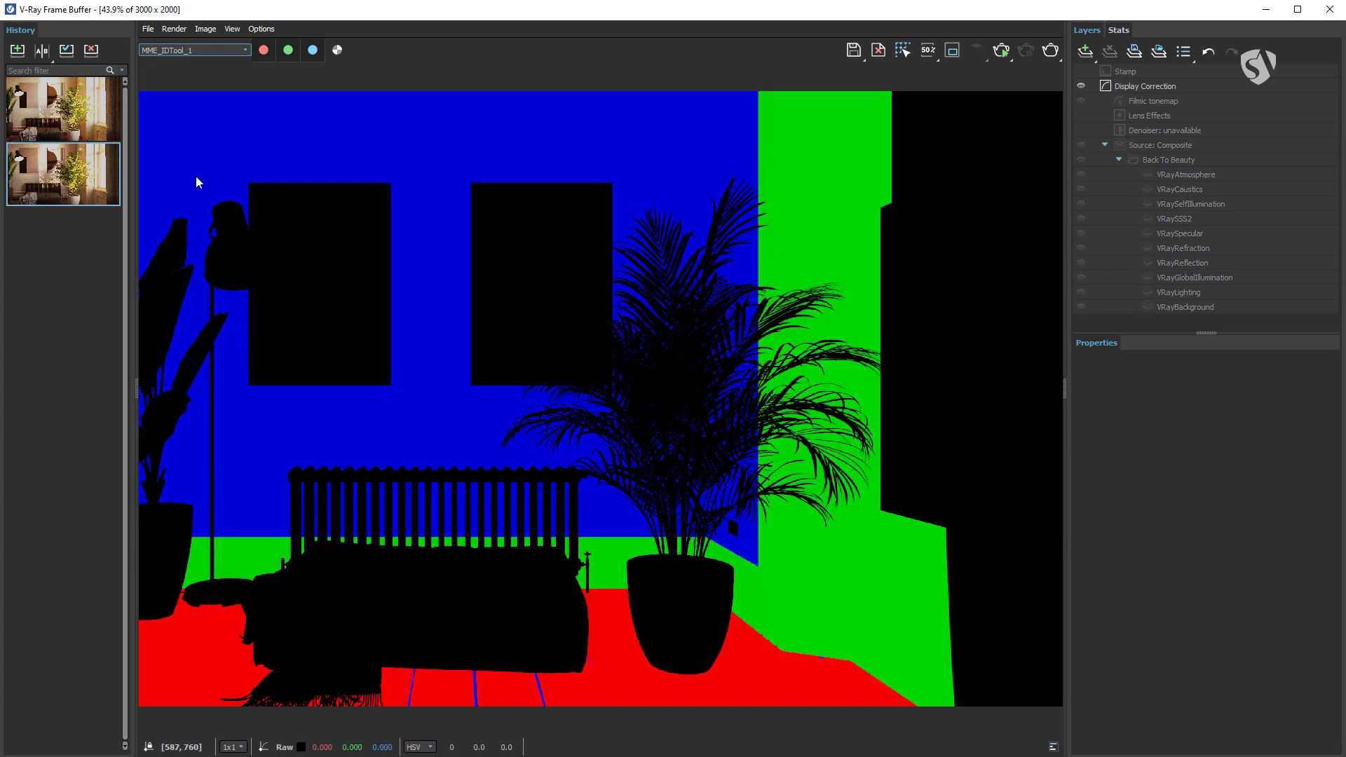
click(179, 49)
click(174, 63)
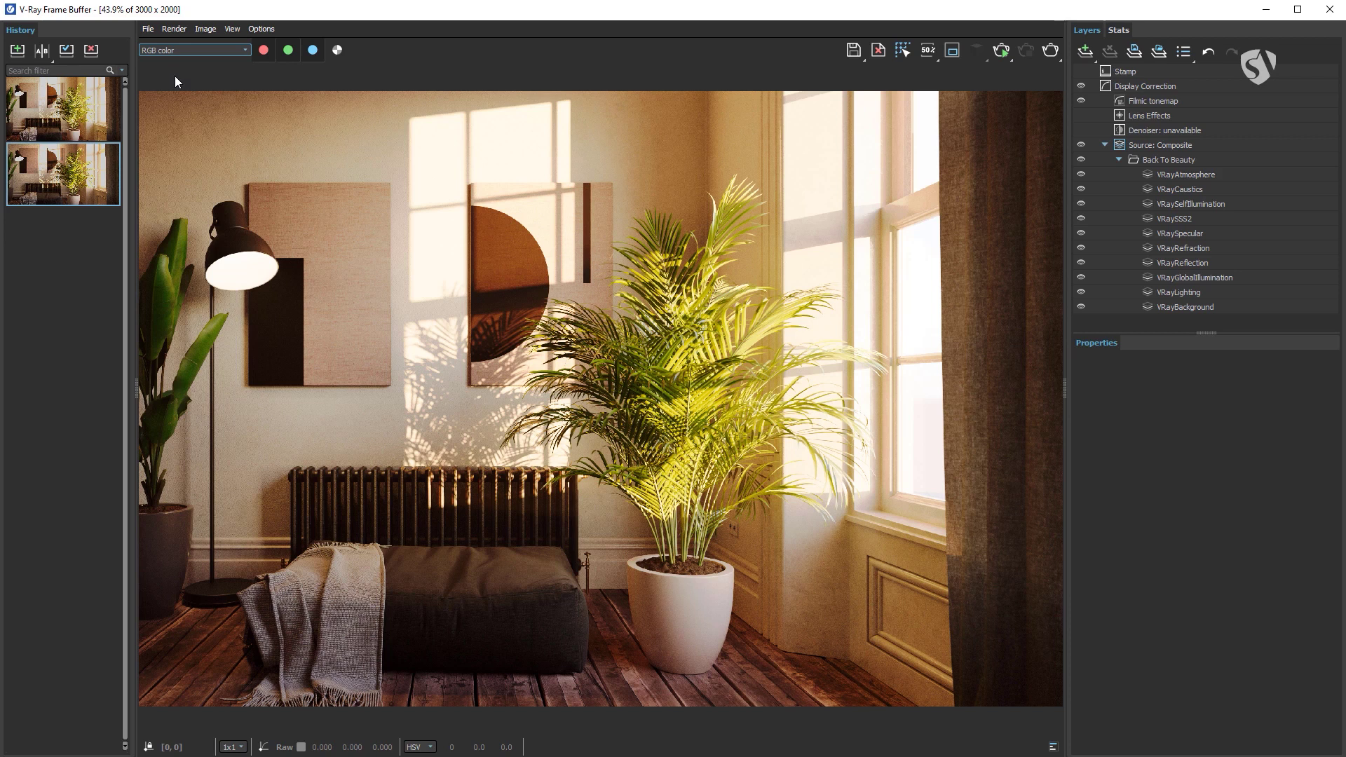
Duplicate the VRayReflection layer and move the copy out of and above the Back To Beauty folder.
click(1206, 262)
right_click(1215, 263)
click(1238, 363)
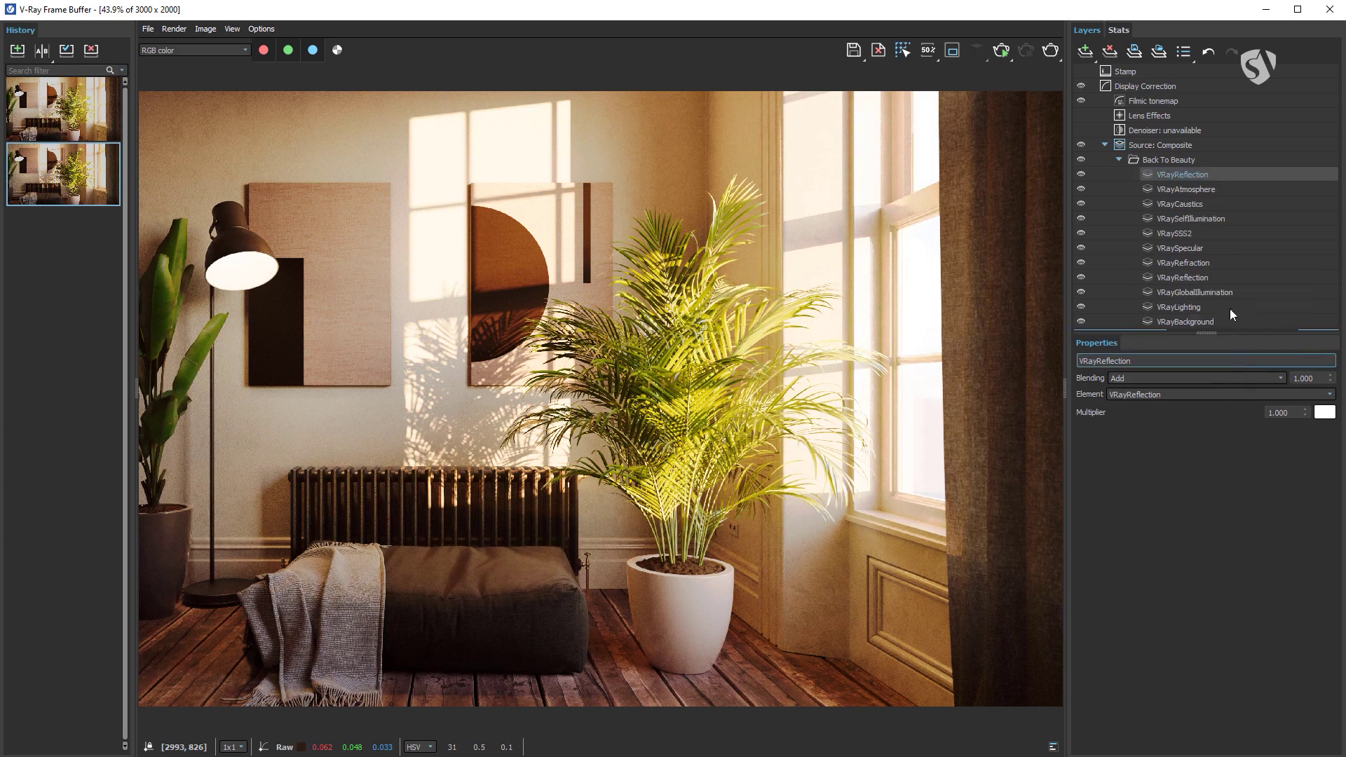
mouse_move(1176, 176)
mouse_down()
mouse_move(1188, 159)
mouse_move(1175, 155)
mouse_up()
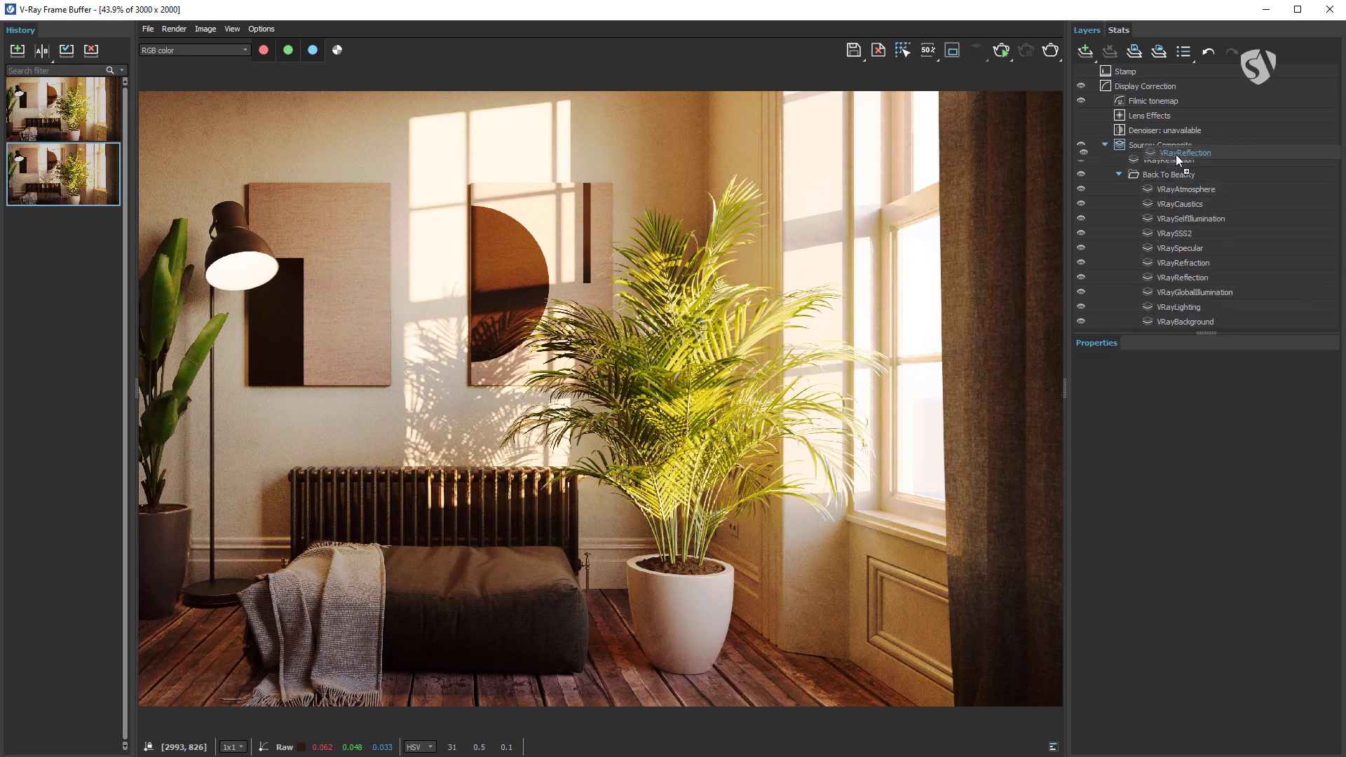
Create a folder named Reflections Moldings above the duplicated VRayReflection layer and place that layer inside it.
click(1088, 52)
click(1092, 73)
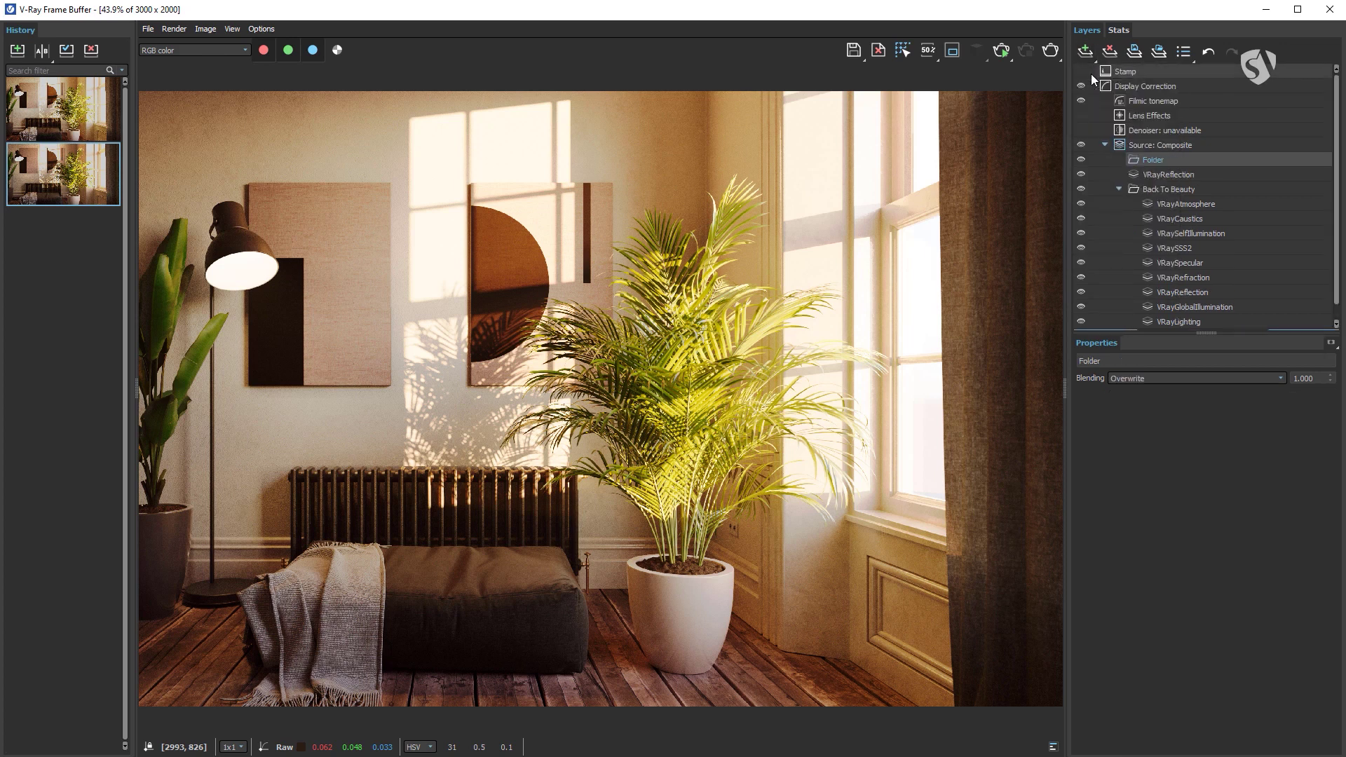
double_click(1114, 363)
text(Reflections Molding)
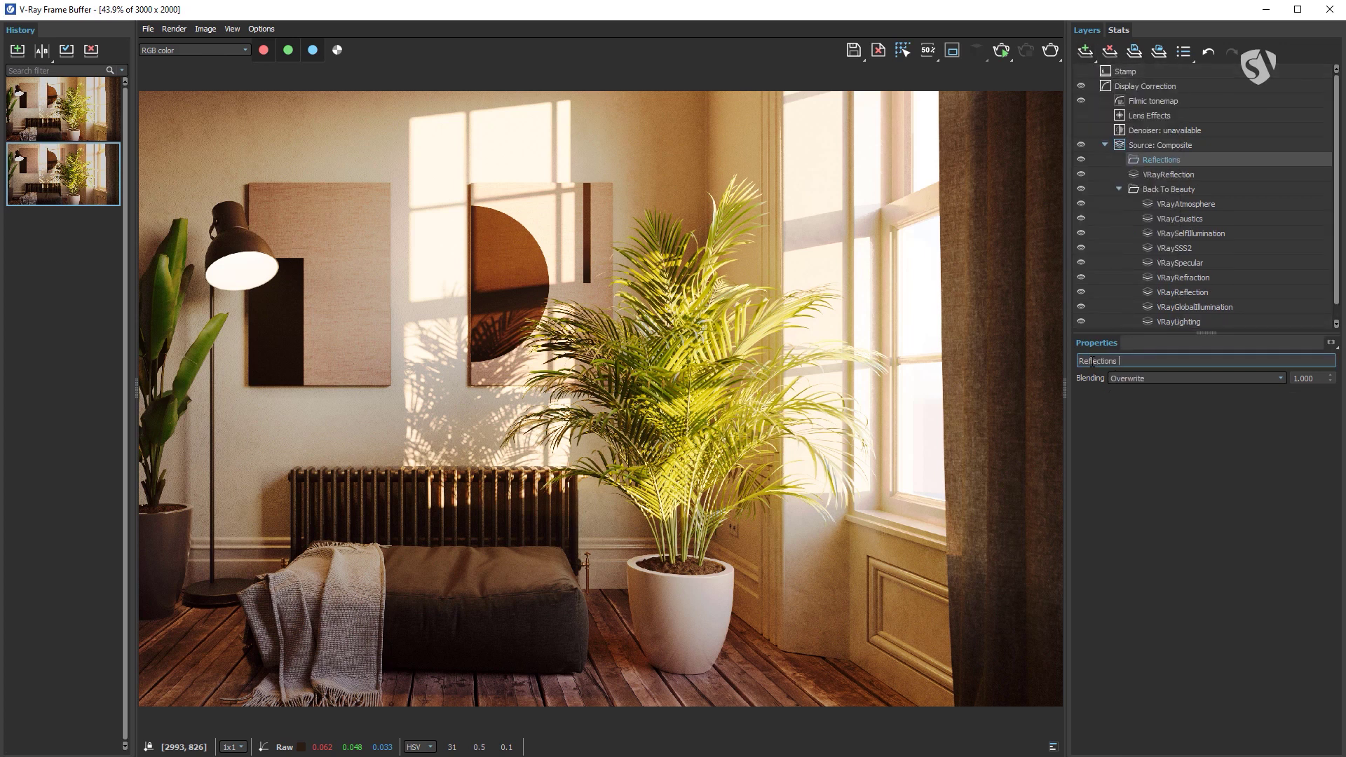
text(s)
drag(1157, 178, 1176, 162)
Add a MultiMatte mask to the Reflections Moldings folder using only the green channel of MME_IDTool_1, and briefly preview it.
click(1157, 160)
click(1084, 54)
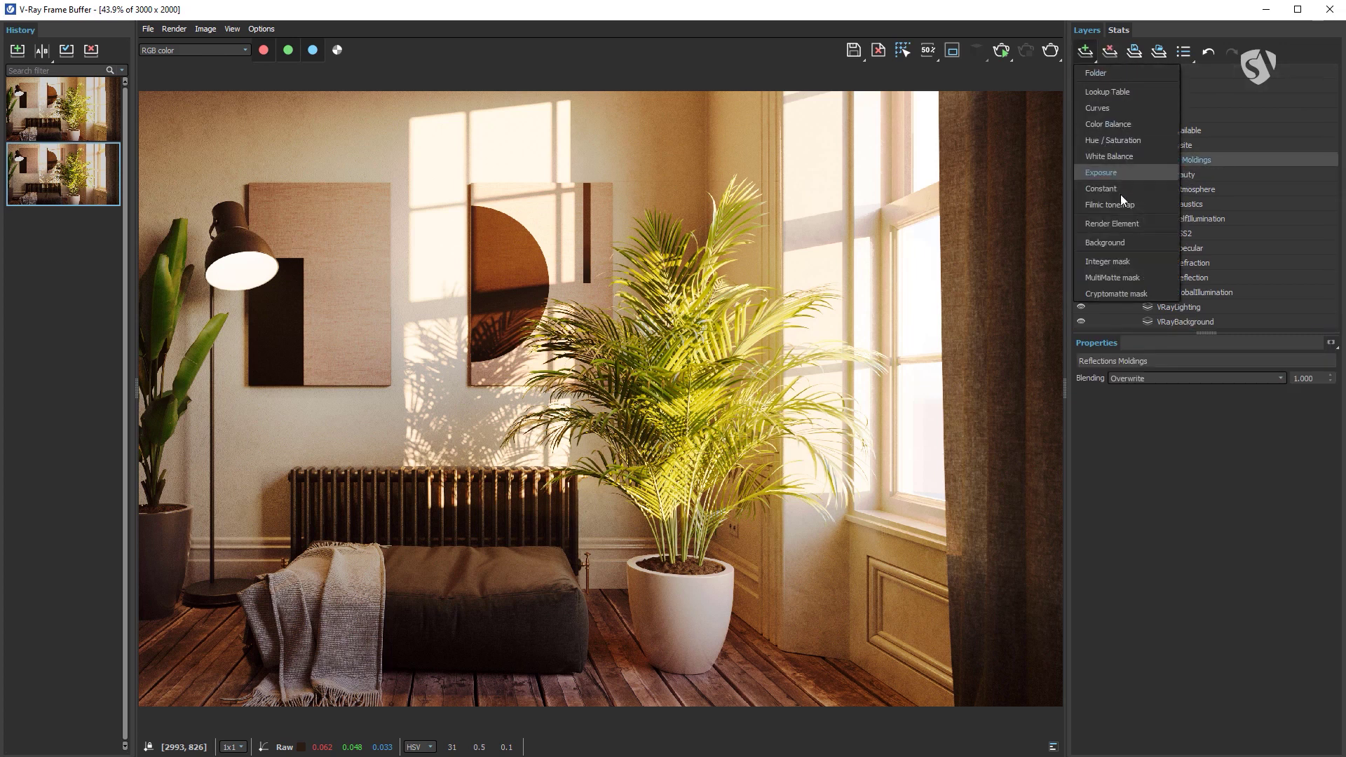
click(1151, 277)
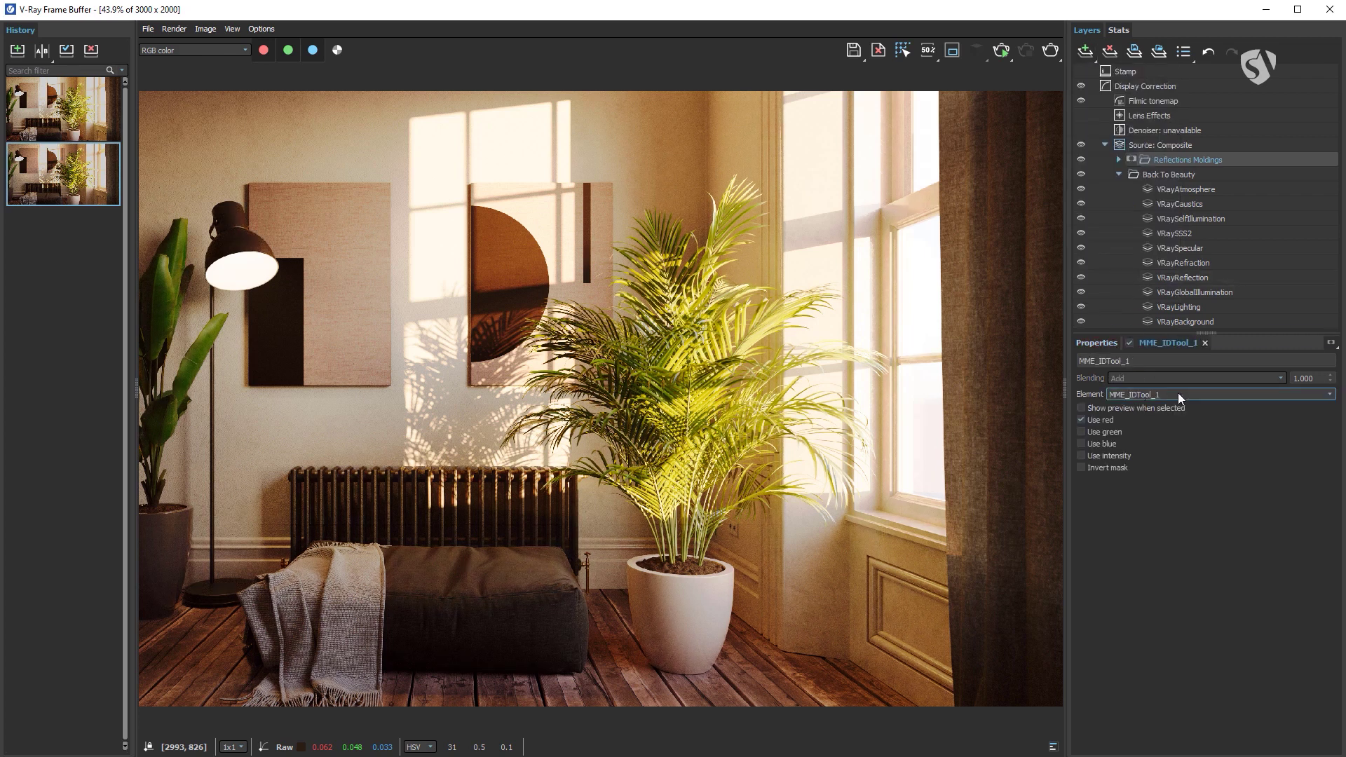
click(1081, 420)
click(1082, 432)
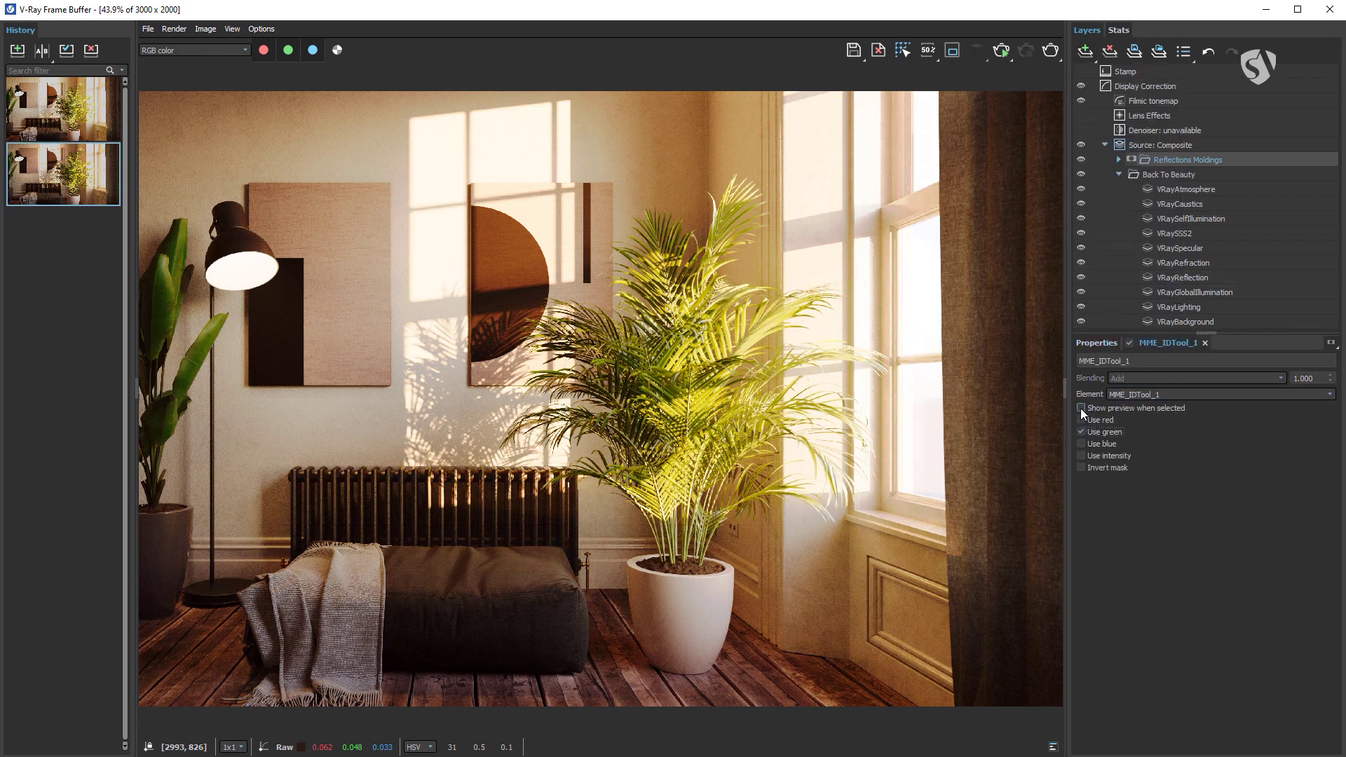
click(1081, 408)
click(1080, 408)
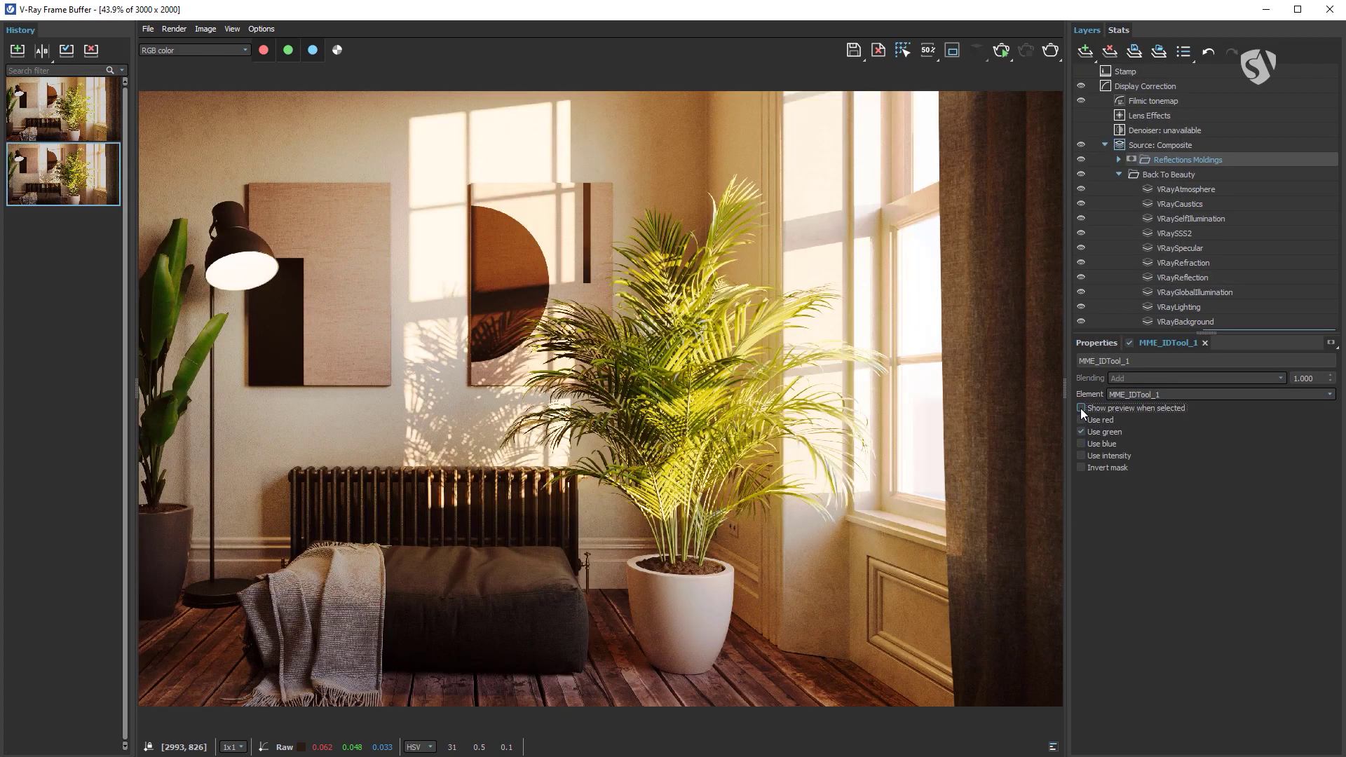
Expand the Reflections Moldings folder and toggle its visibility to compare the render with and without it.
click(1119, 160)
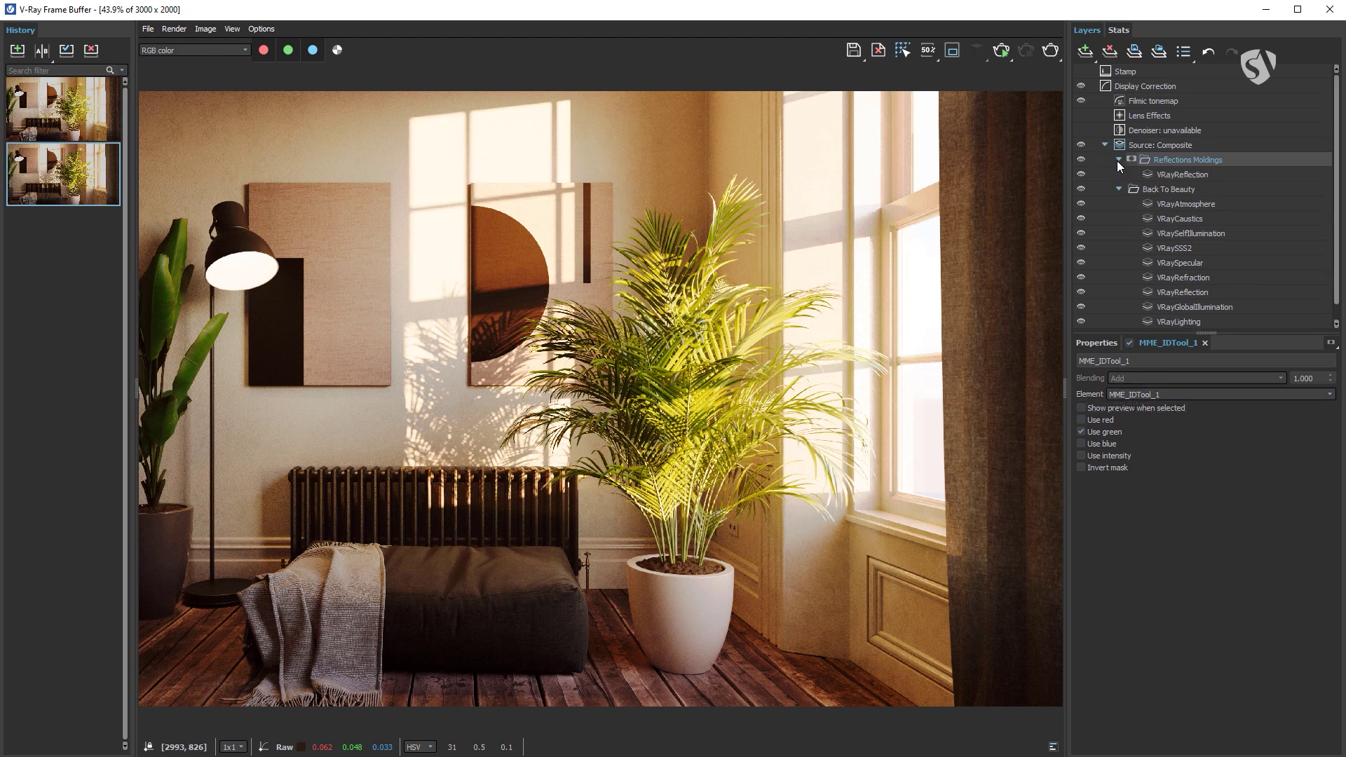
click(1080, 162)
click(1080, 160)
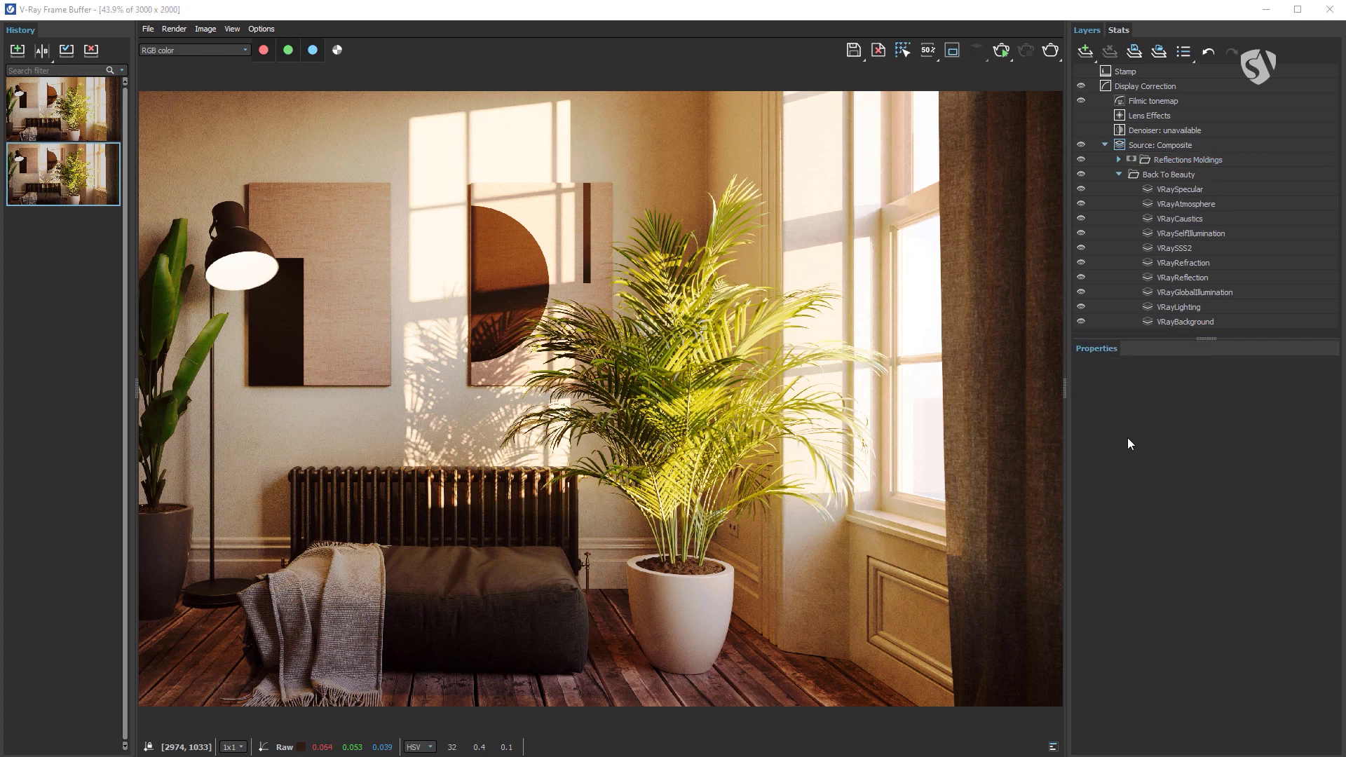
View the VRayCryptomatte_Materials render element to examine the material masks, and return to RGB color.
click(235, 47)
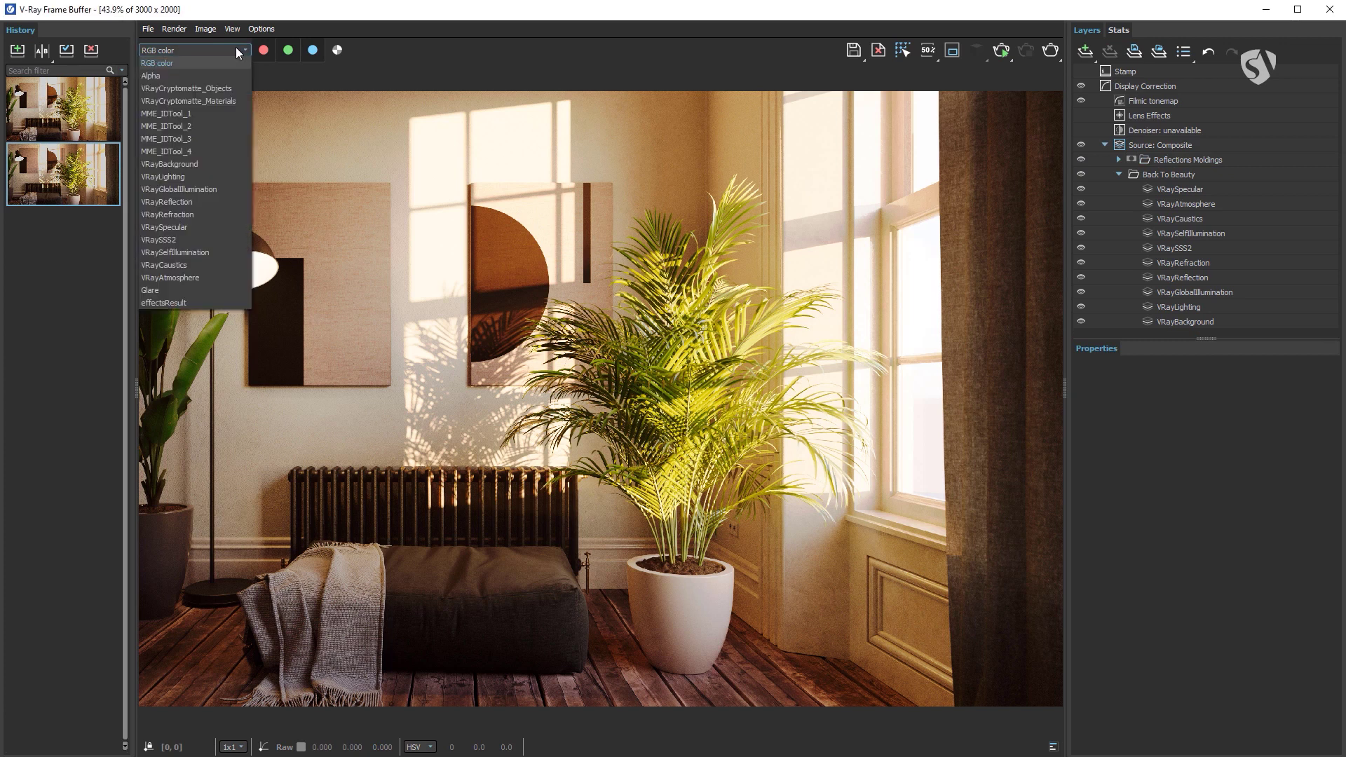
click(229, 101)
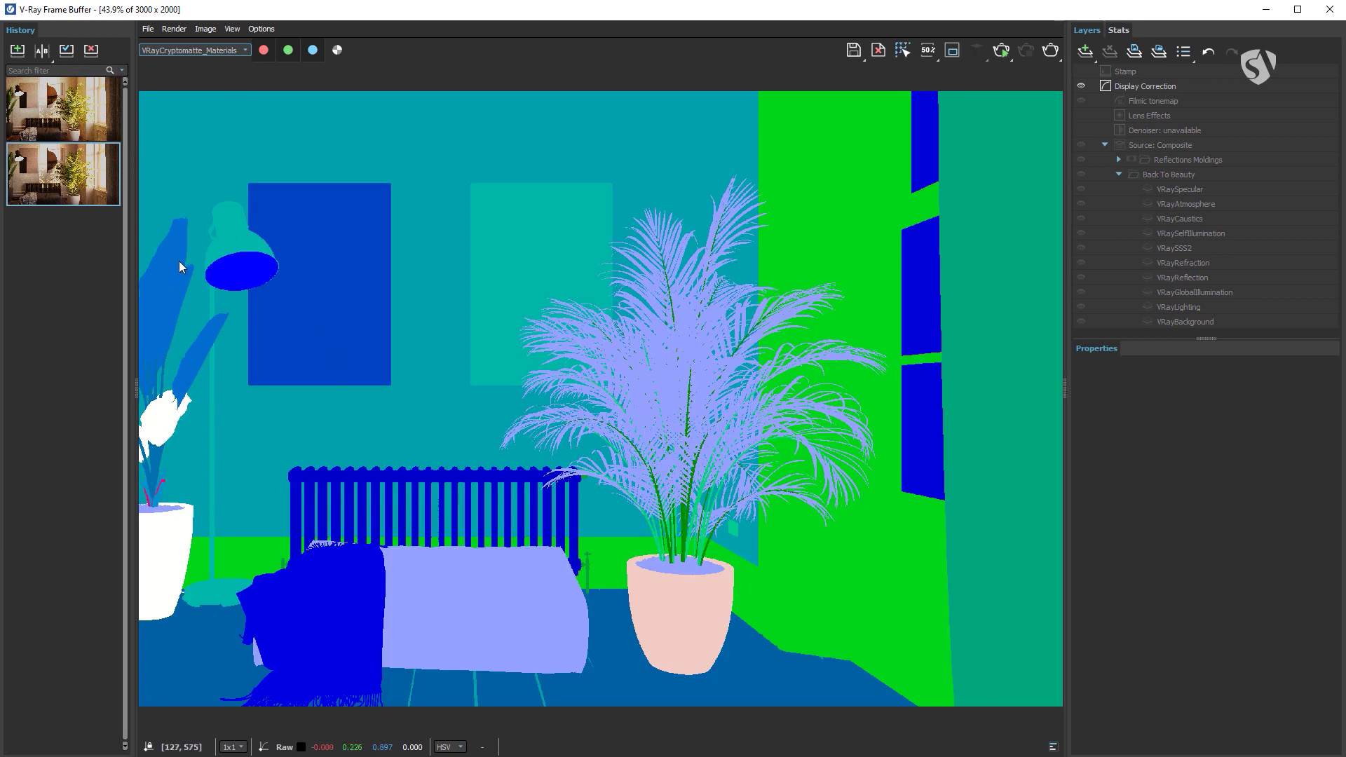
click(233, 50)
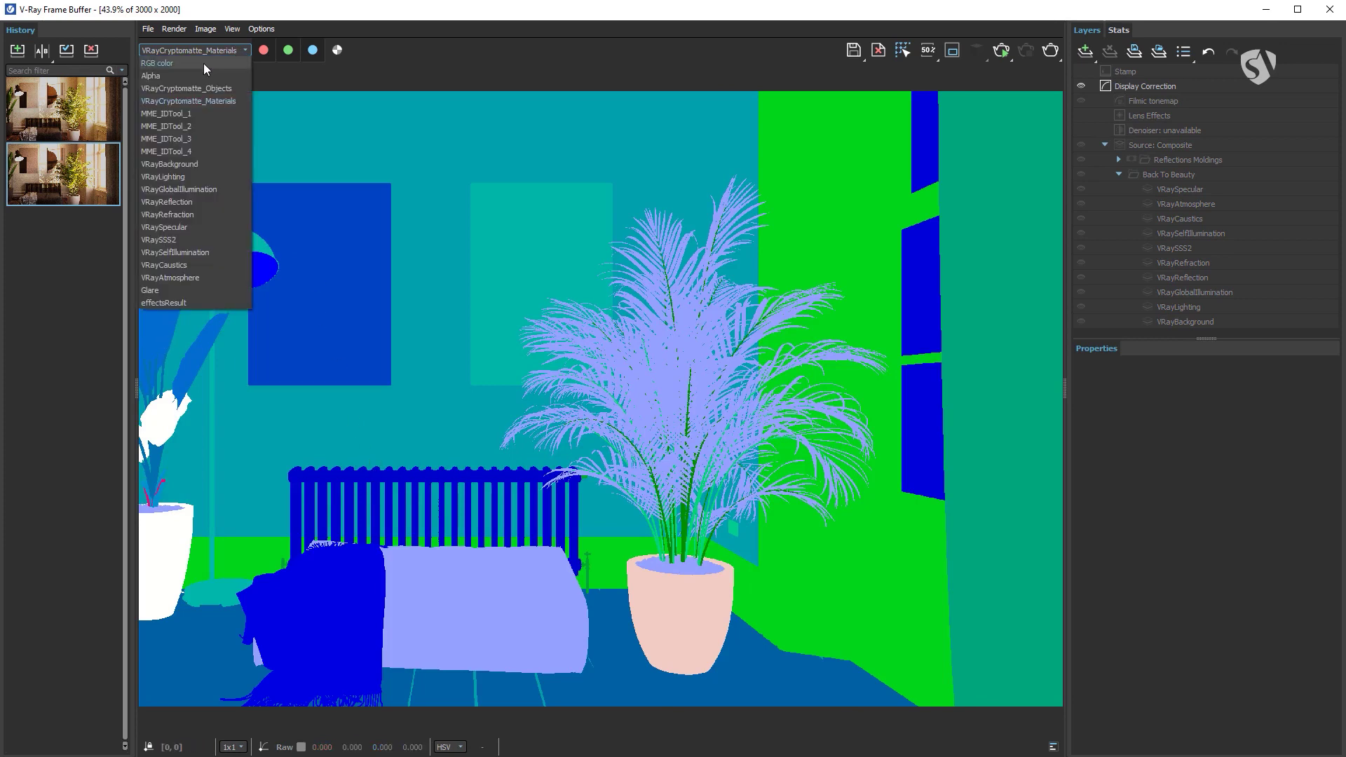
click(203, 63)
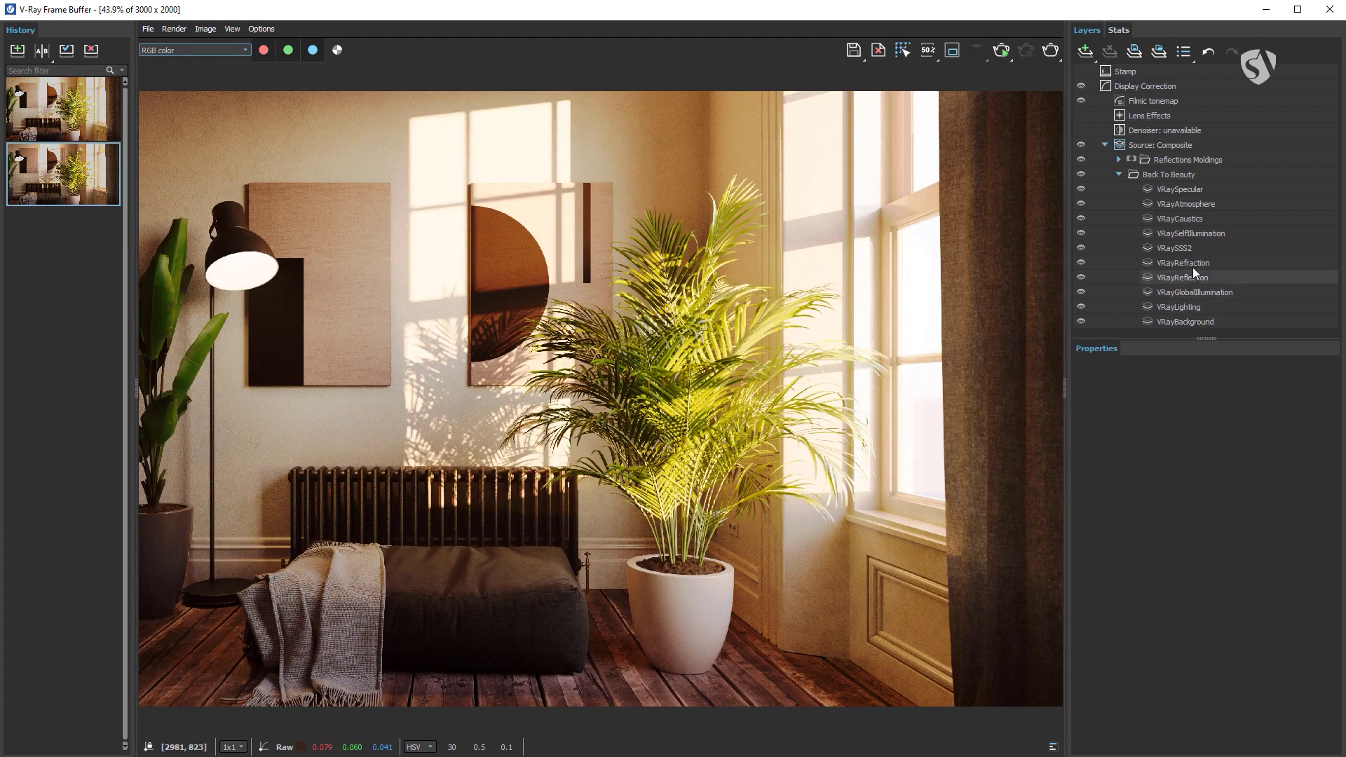
Duplicate the VRaySpecular layer and move the copy above the Reflections Moldings folder.
click(1185, 188)
right_click(1216, 188)
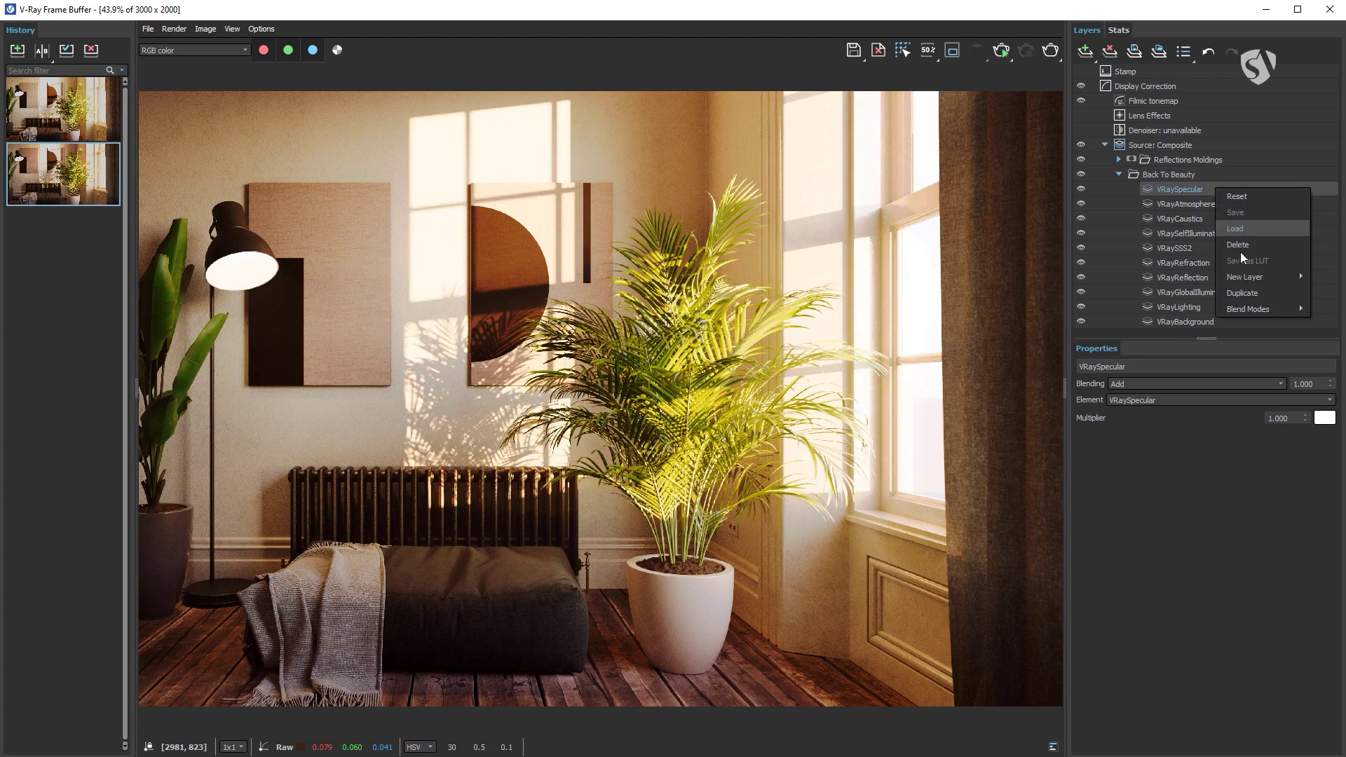
click(1244, 291)
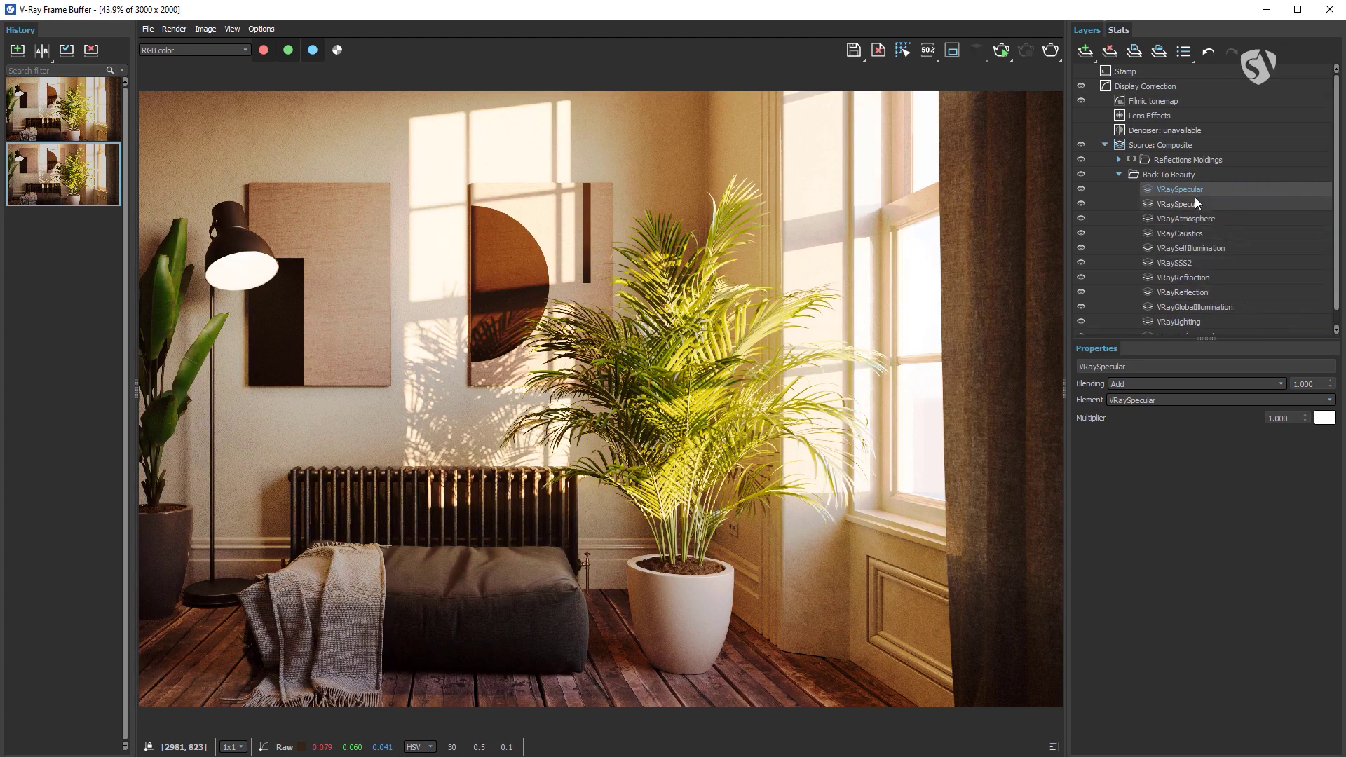
drag(1182, 188, 1191, 154)
Create a folder above the duplicated VRaySpecular layer and name it Specular Enhance.
click(1165, 160)
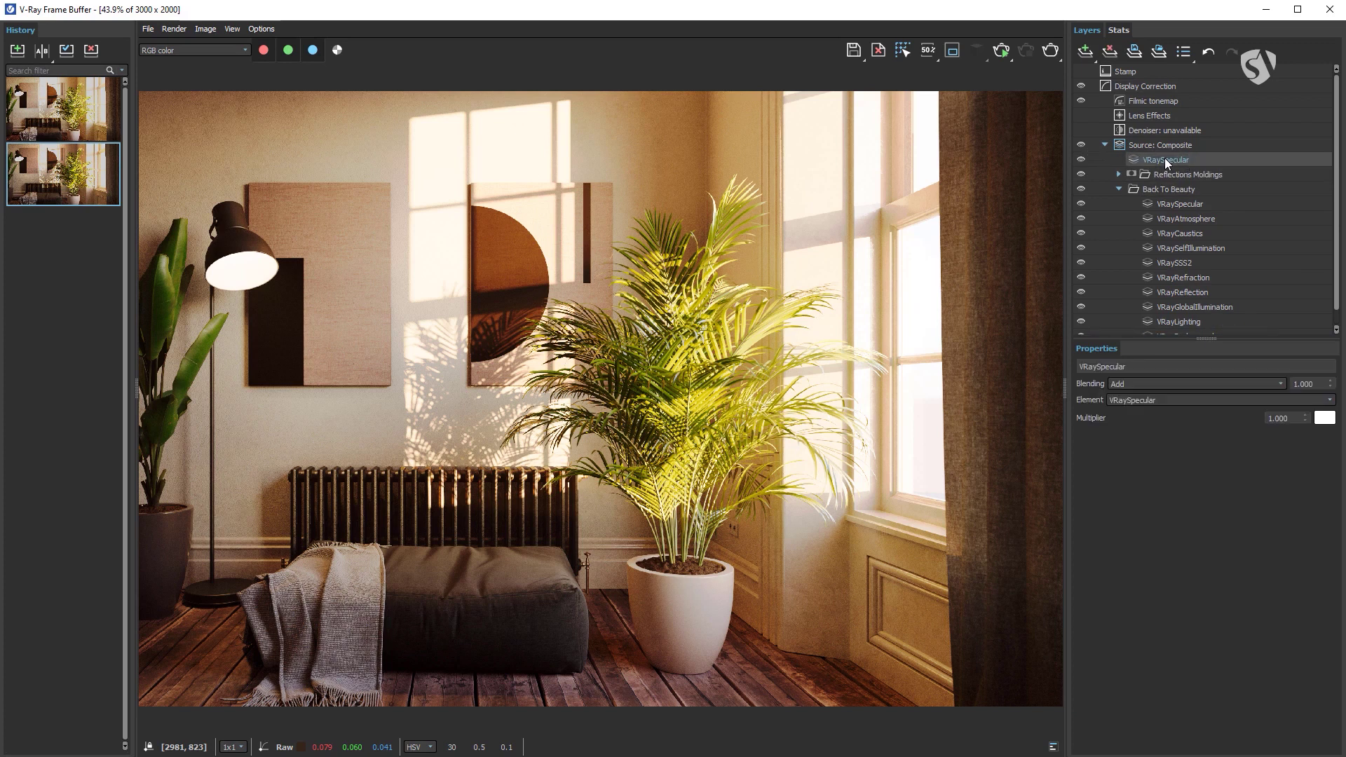
click(1084, 50)
click(1102, 73)
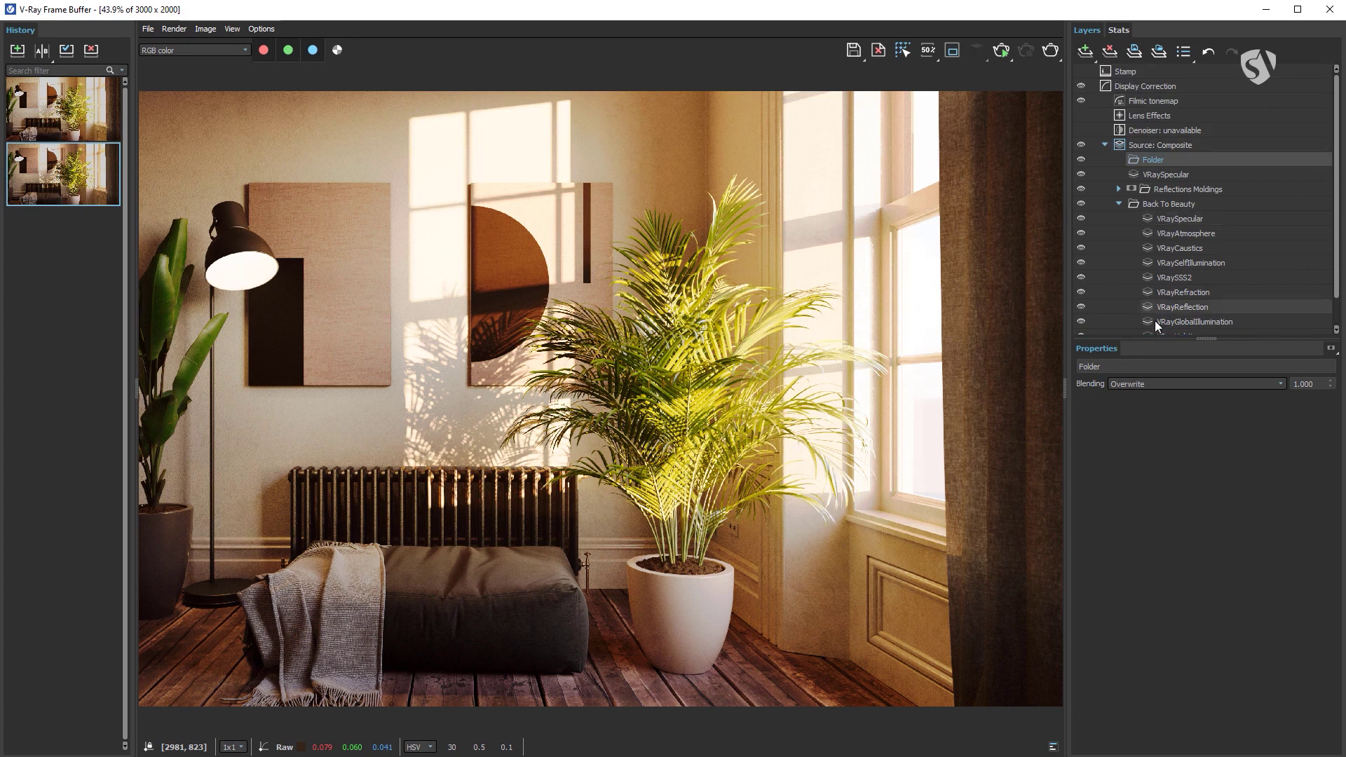
double_click(1076, 366)
text(Specular Enhanc)
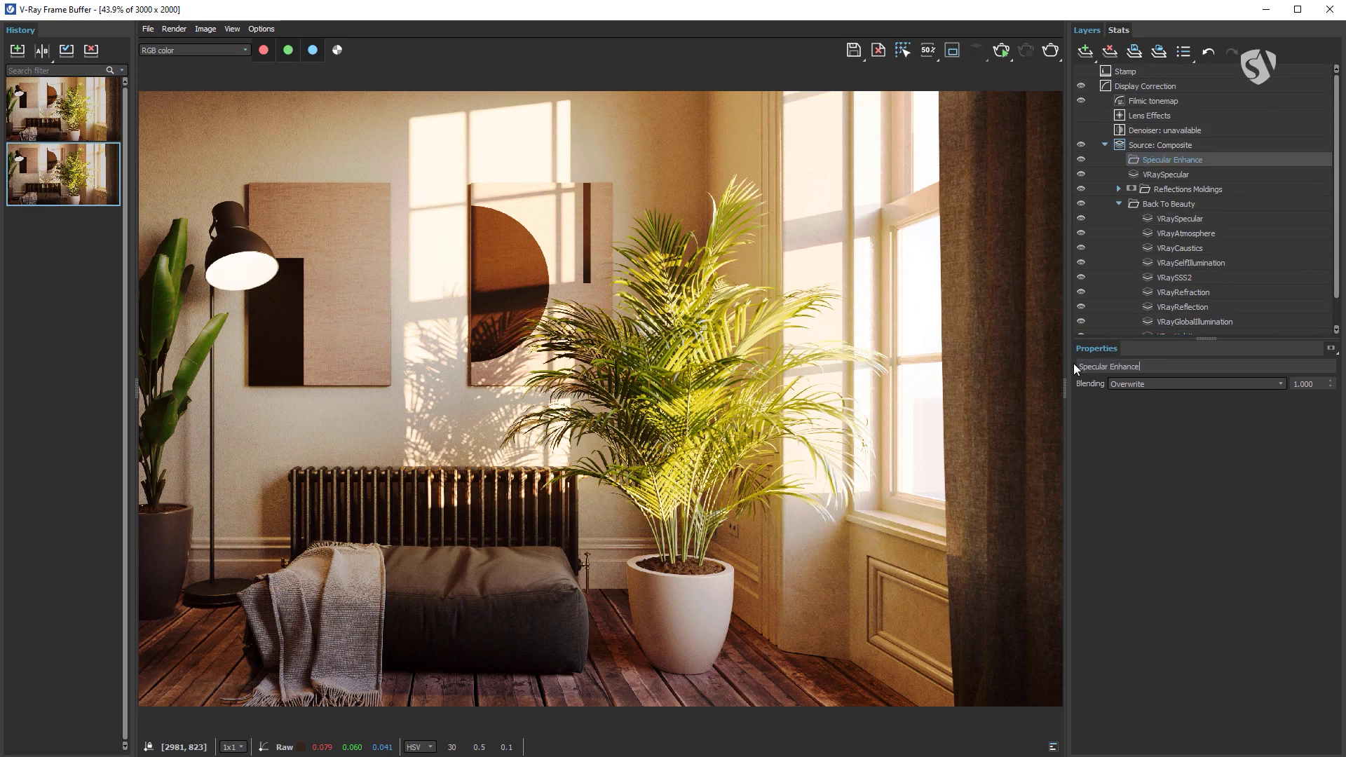
Move the VRaySpecular copy into the Specular Enhance folder and give the folder a Cryptomatte mask using the VRayCryptomatte_Materials element.
text(e)
drag(1151, 174, 1173, 158)
click(1156, 159)
click(1086, 51)
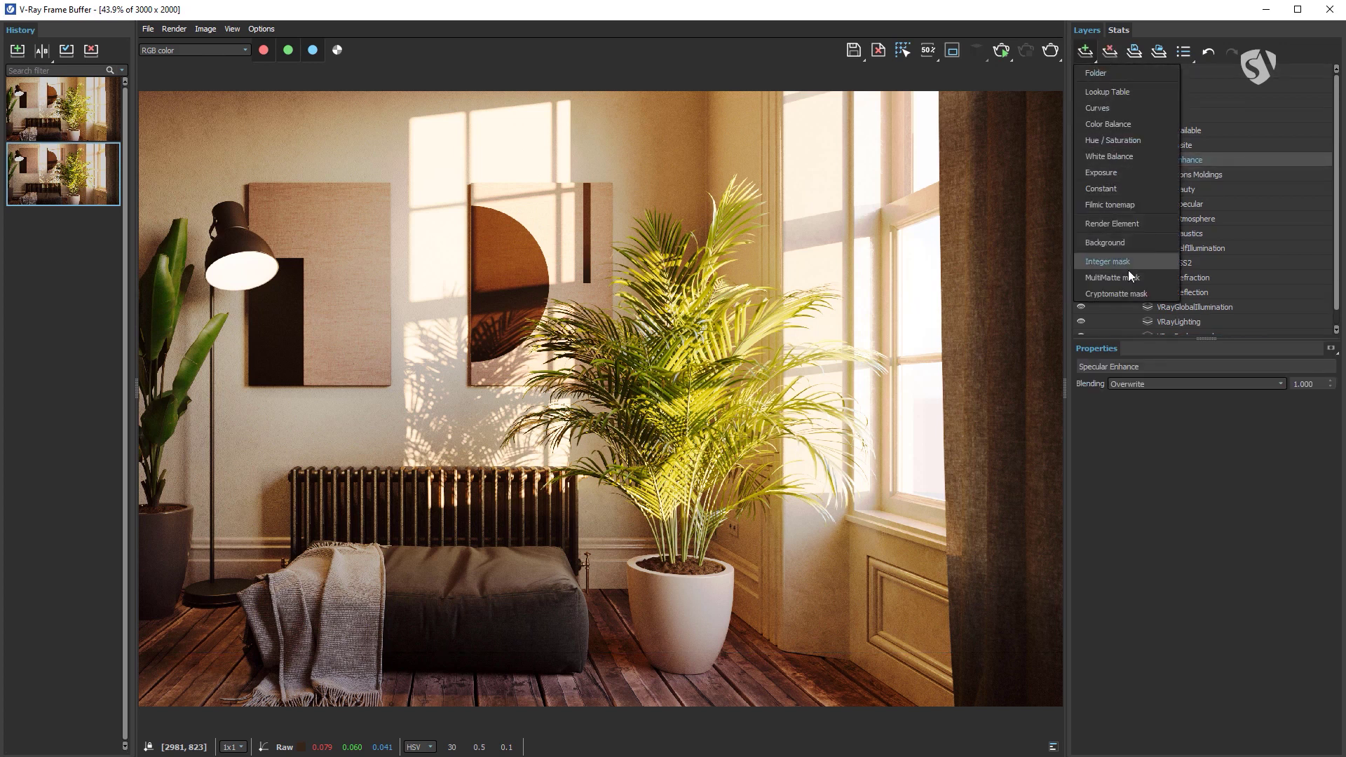
click(1150, 294)
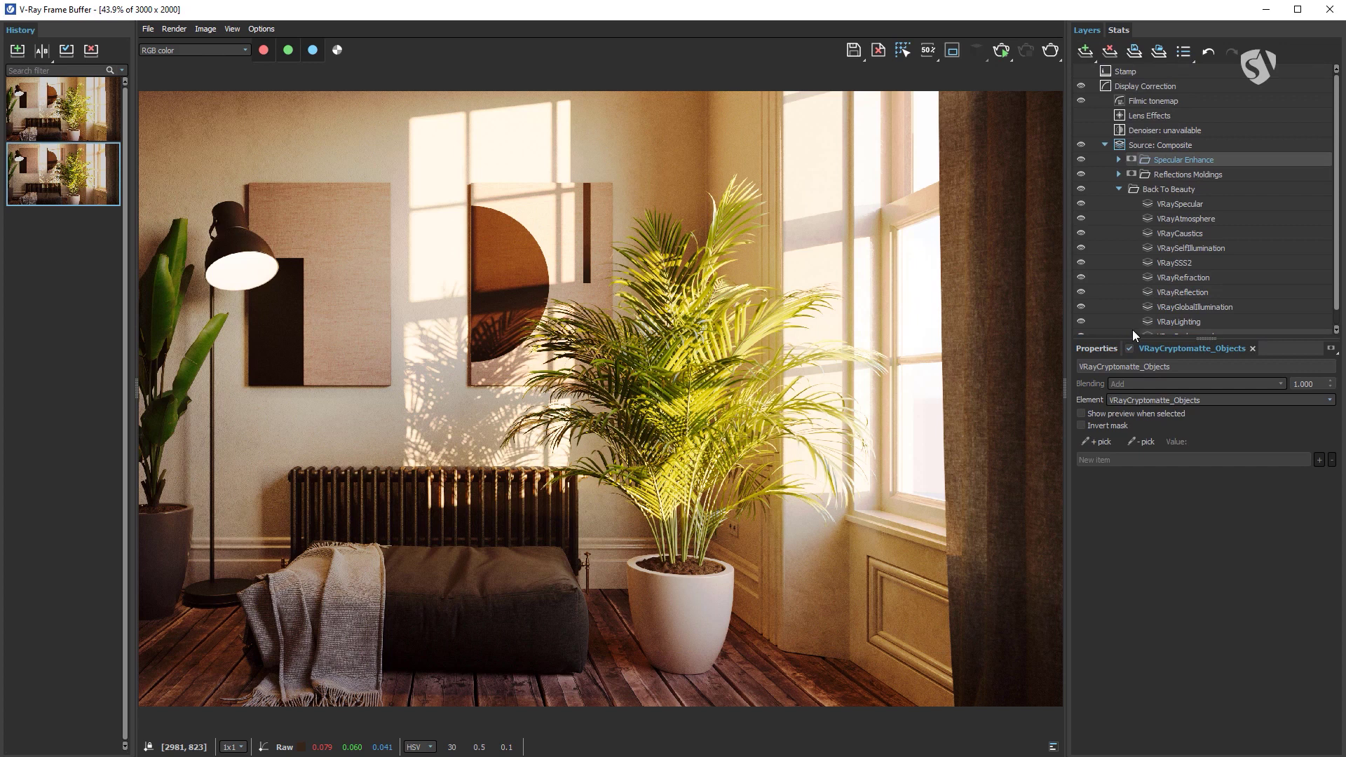
click(1245, 400)
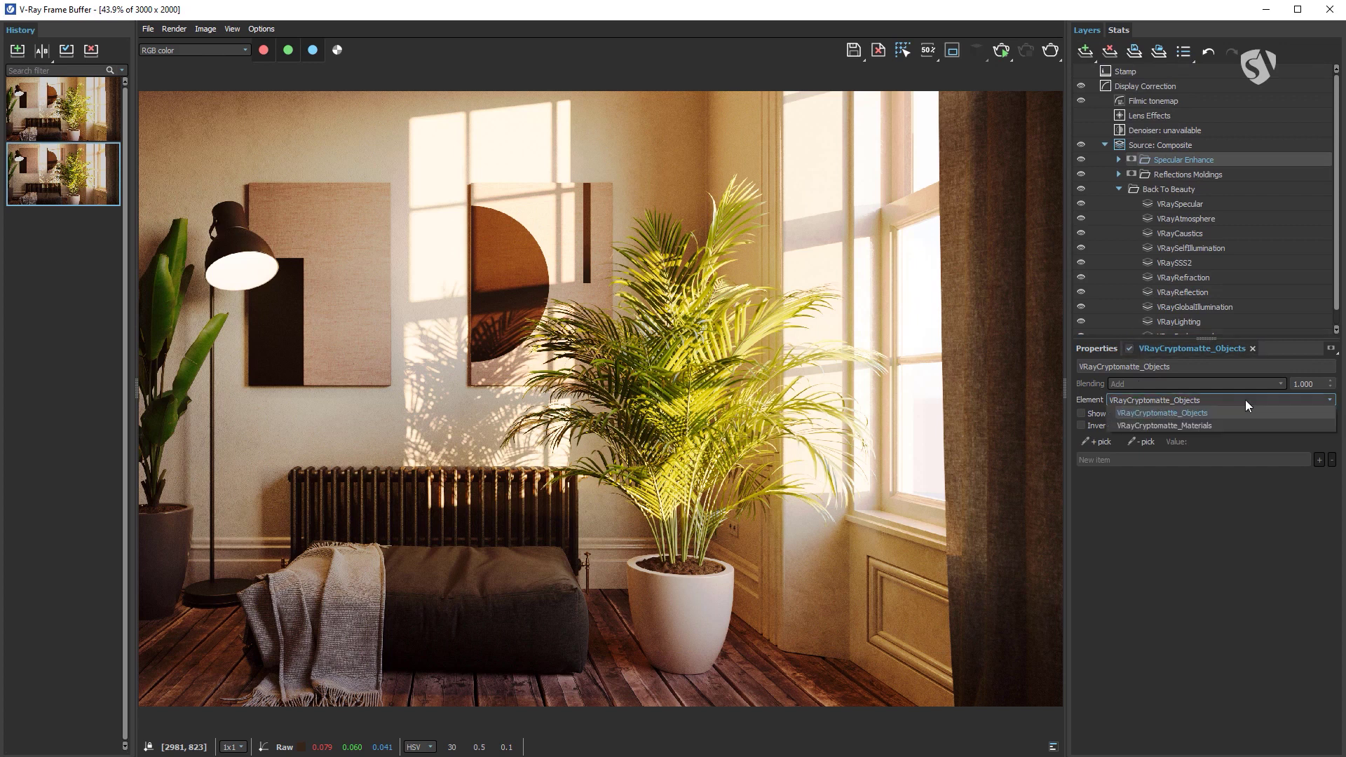
click(1215, 425)
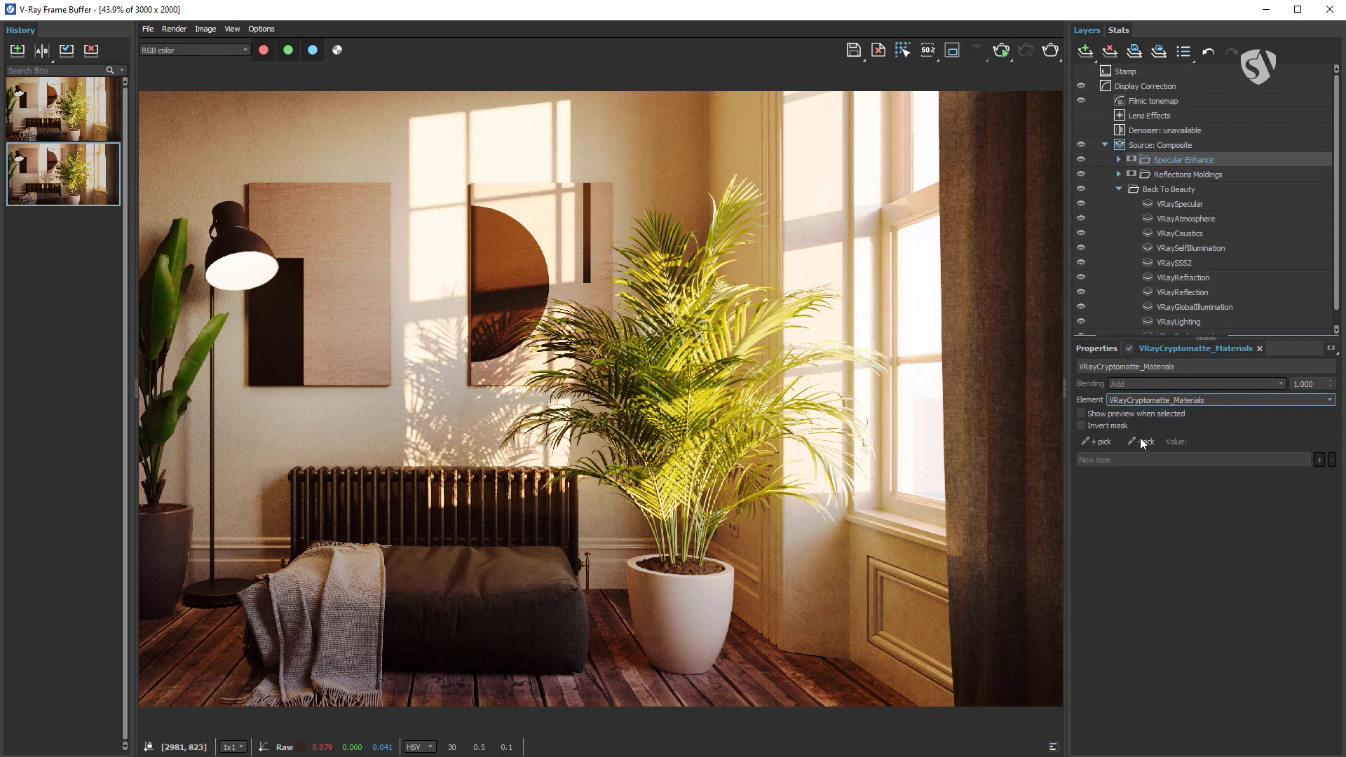
Add the radiator, floor lamp and dark plant leaf materials to the Specular Enhance mask and preview the mask briefly.
click(1097, 442)
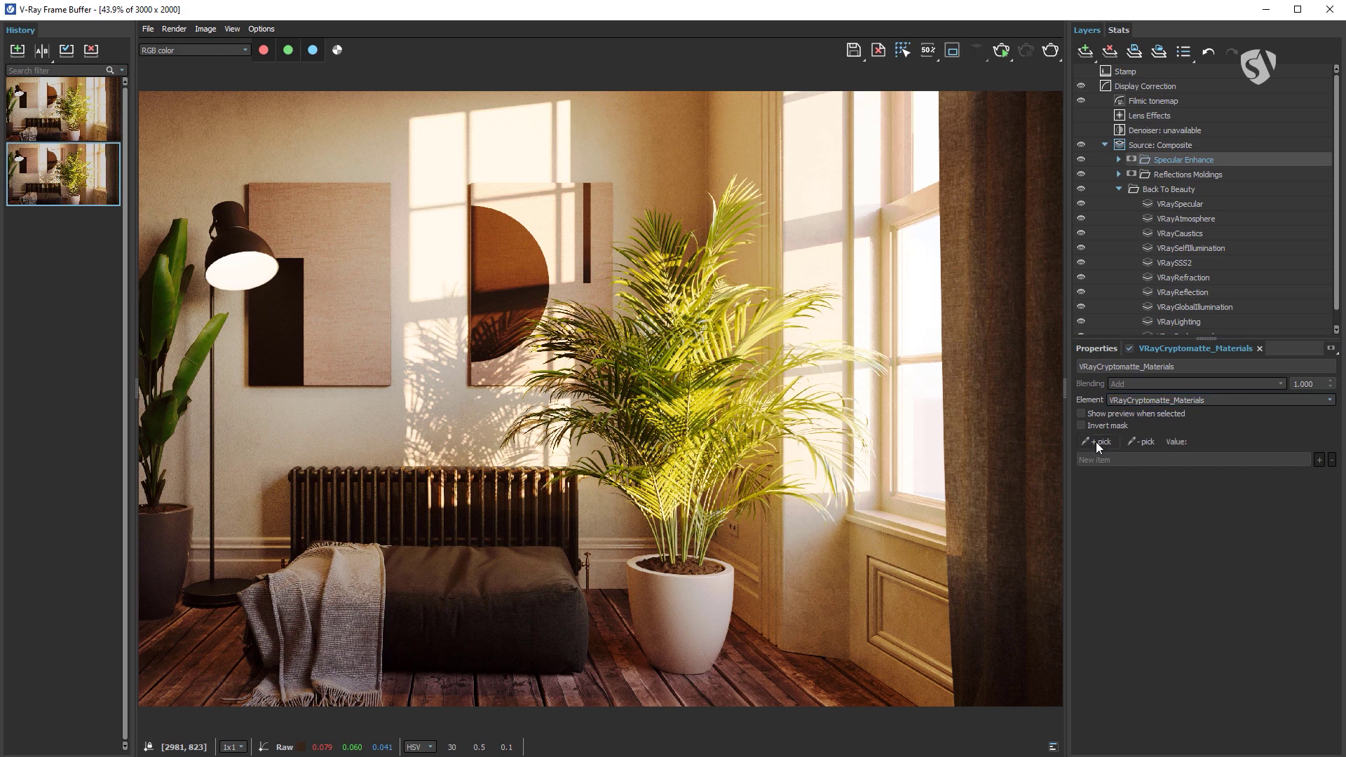
click(322, 500)
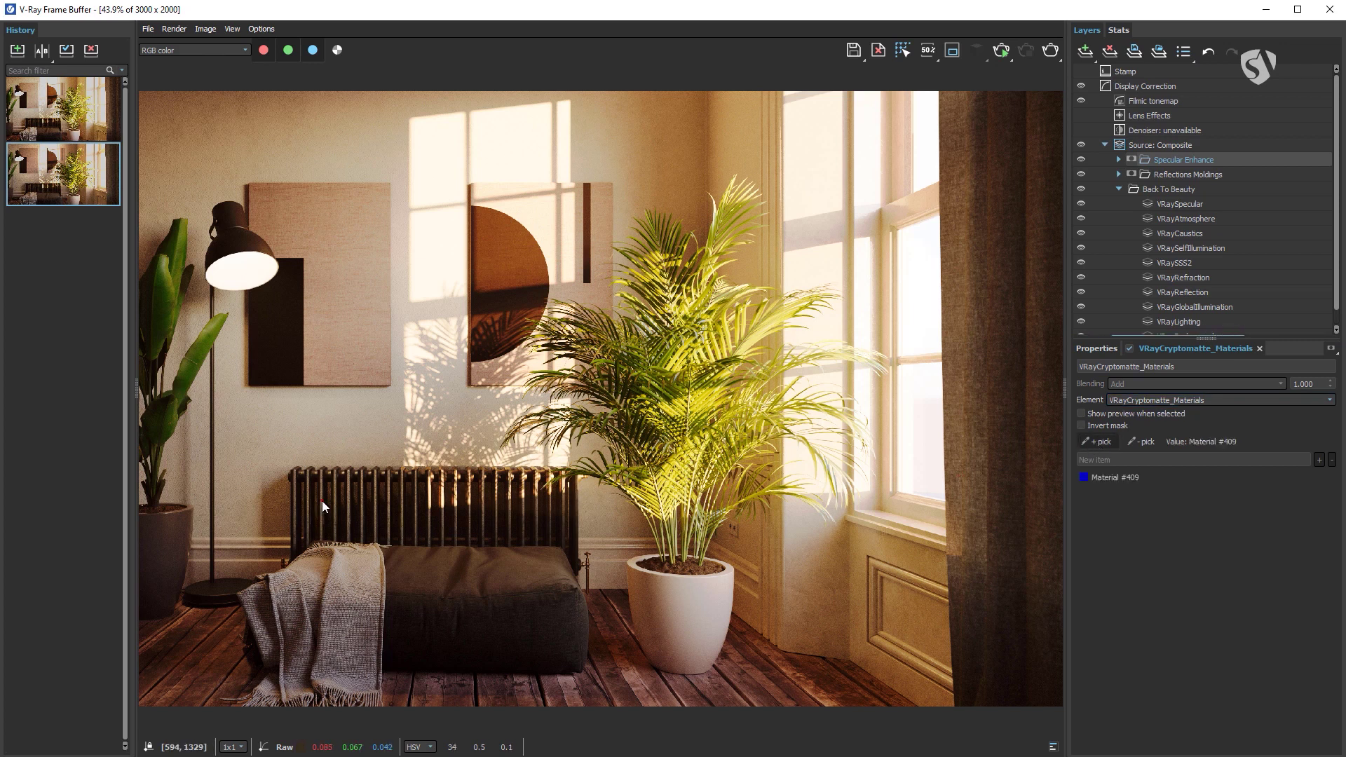
click(237, 250)
click(180, 254)
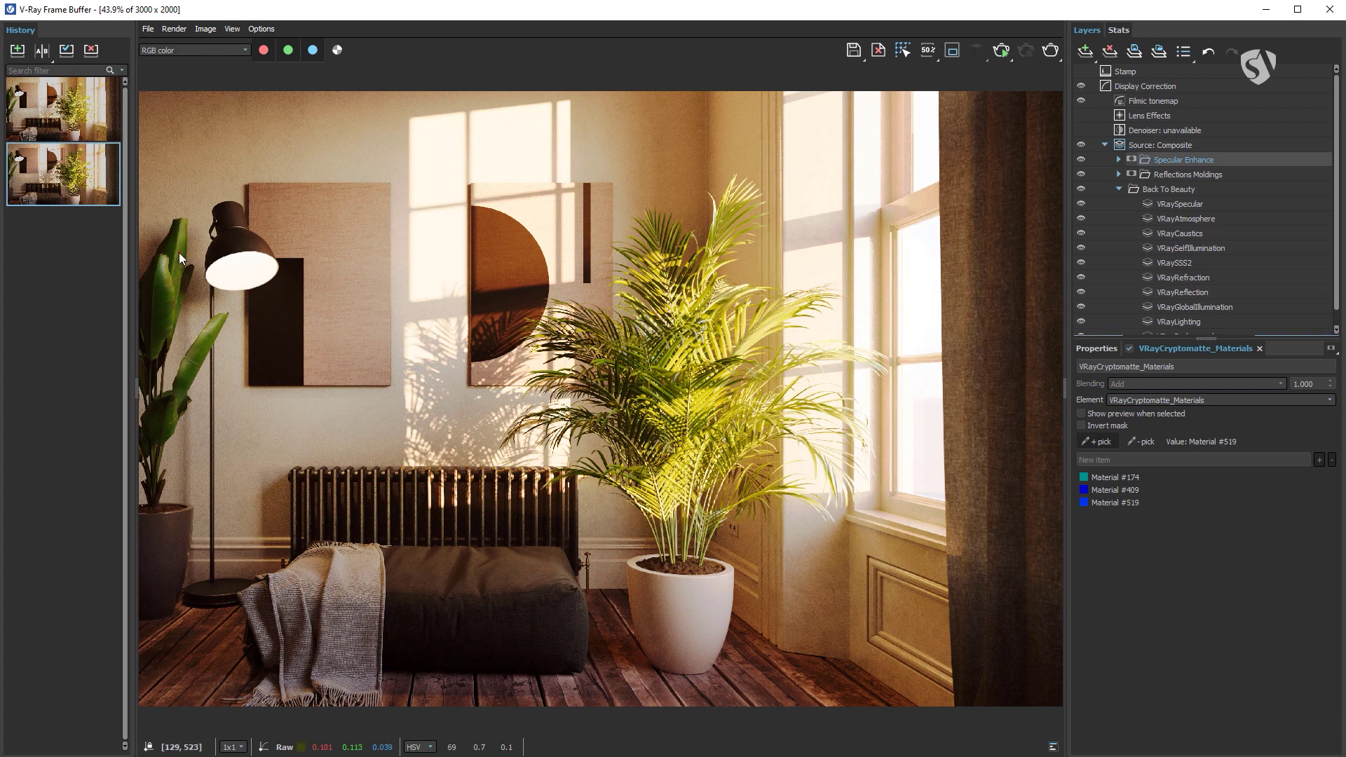
click(1081, 414)
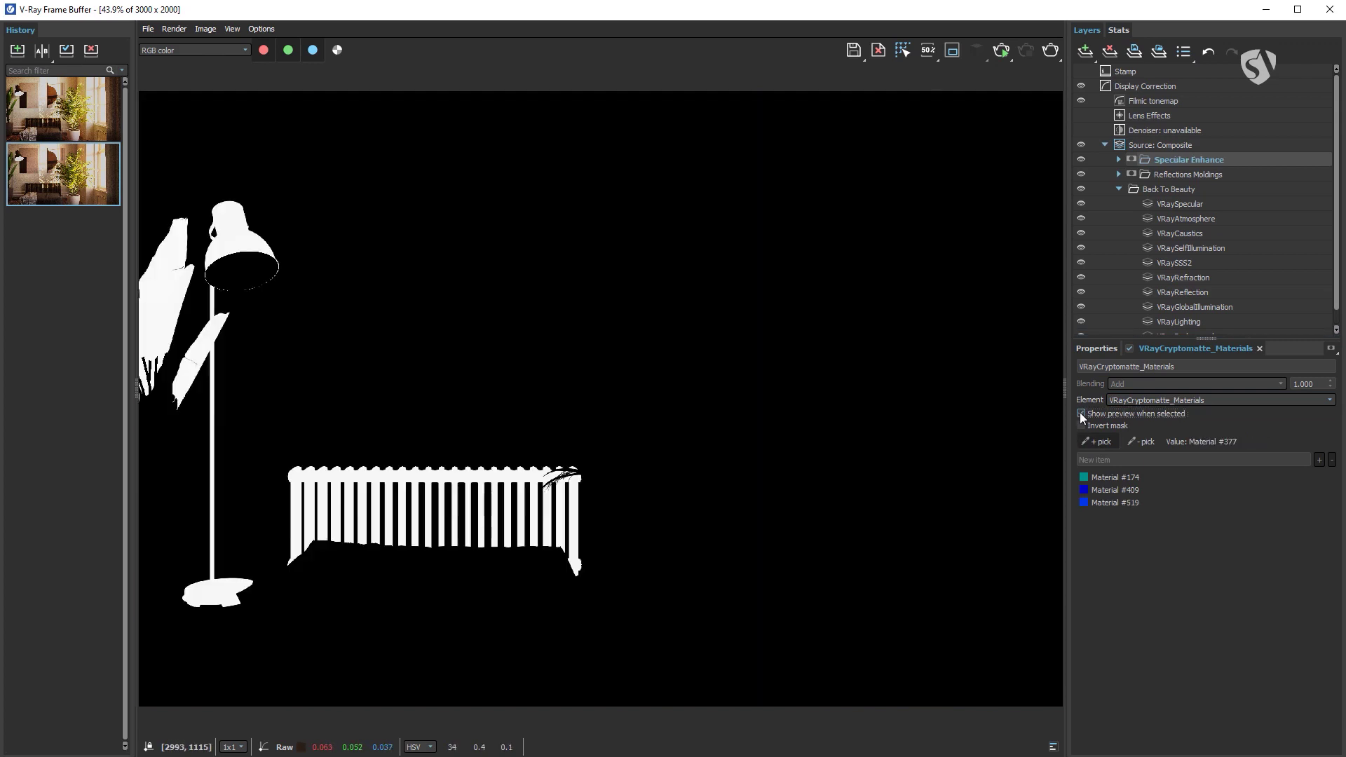
click(1081, 414)
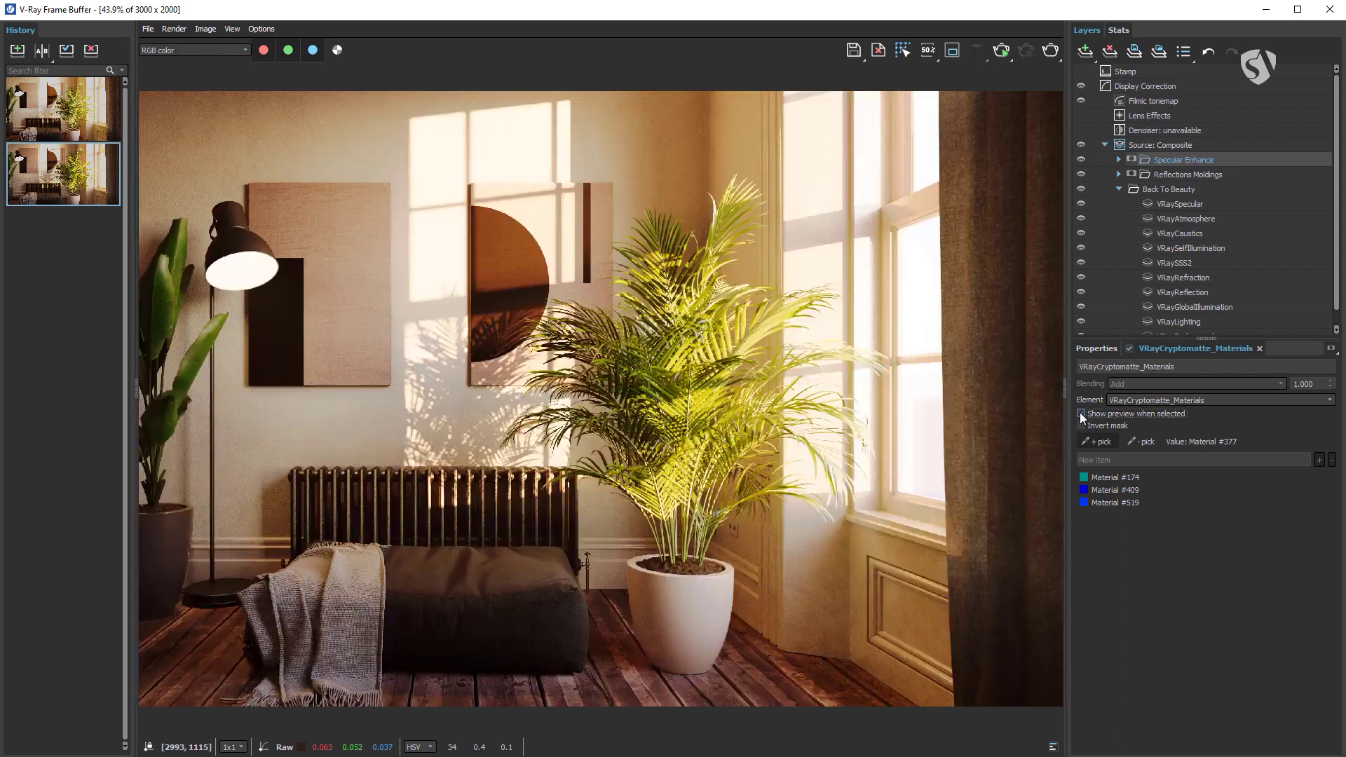
Toggle the Specular Enhance folder's visibility to compare the render with and without it, and deselect the folder.
click(1080, 159)
click(1079, 158)
click(1079, 158)
click(1079, 158)
click(1128, 535)
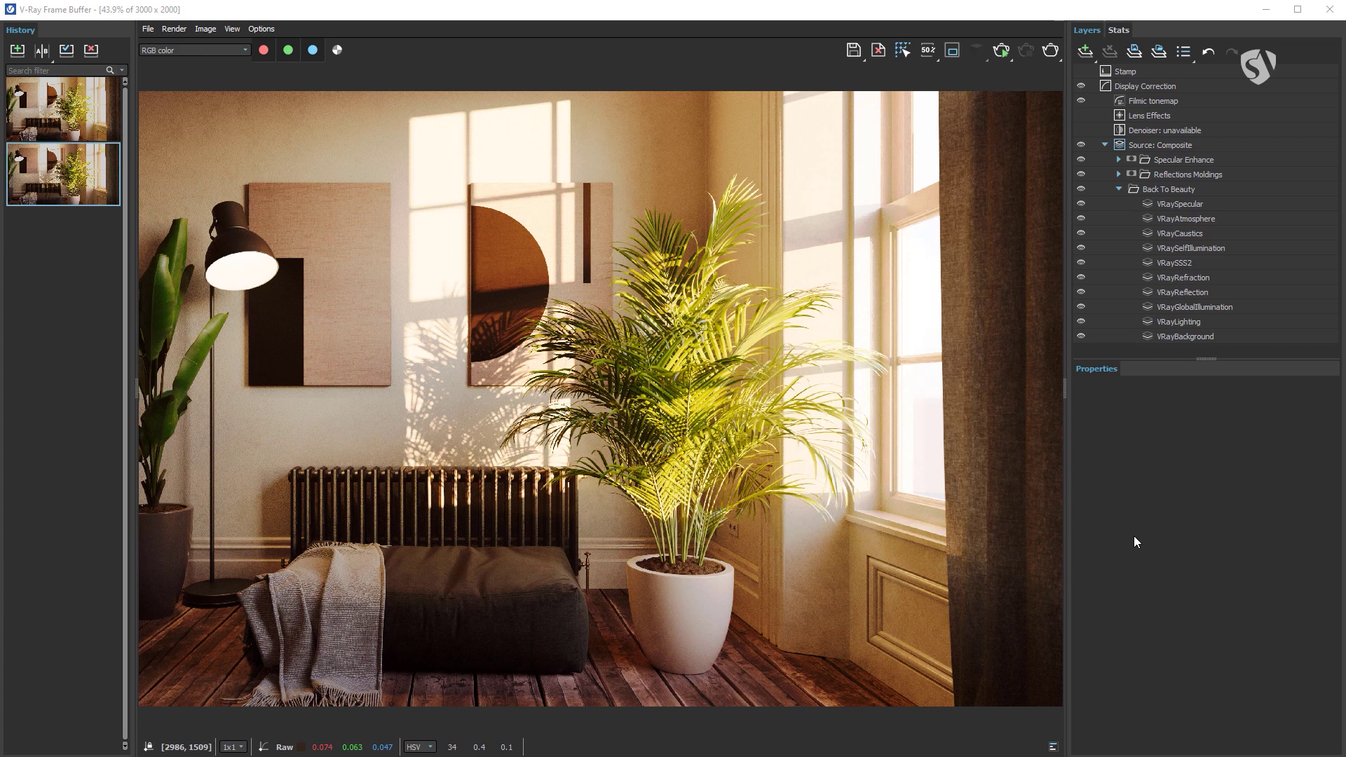
View the MME_IDTool_1 render element to examine its colour masks, and return to RGB color.
click(238, 51)
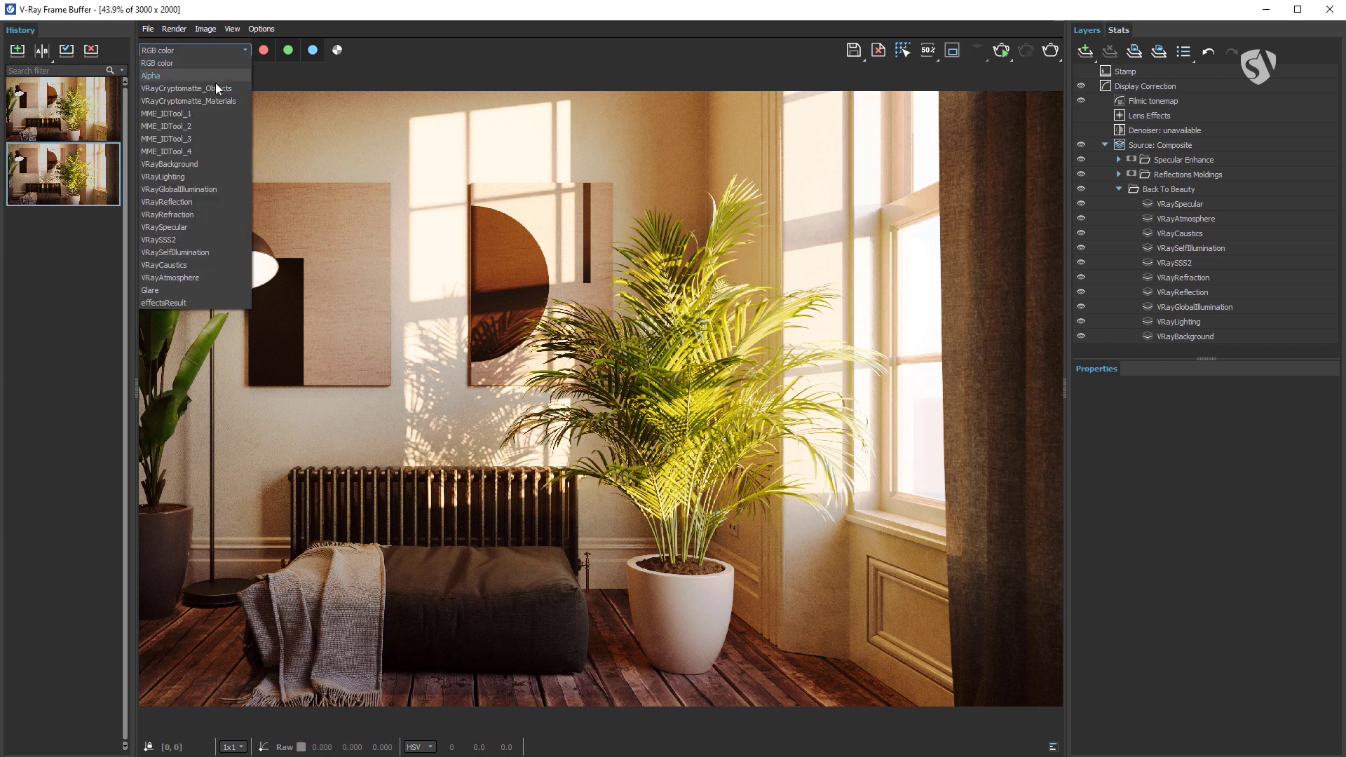
click(196, 113)
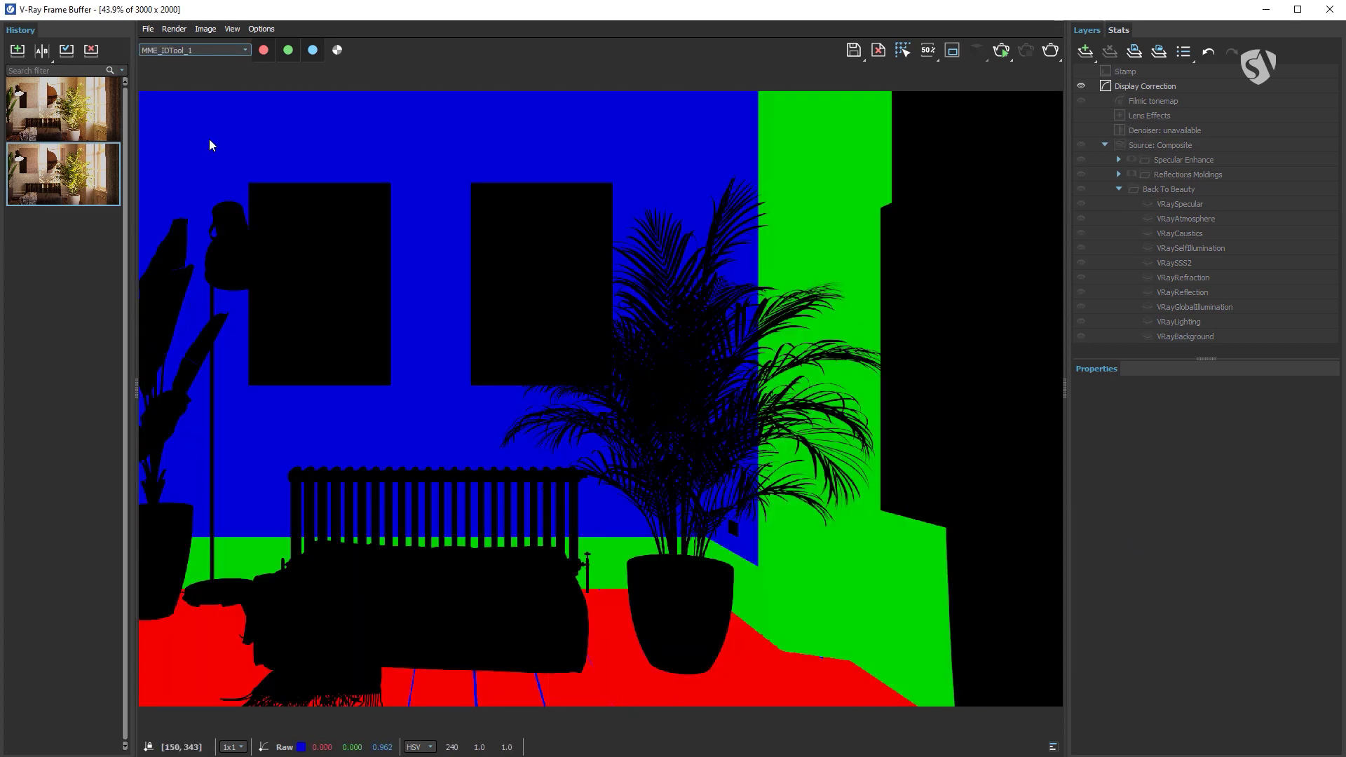
click(208, 49)
click(200, 62)
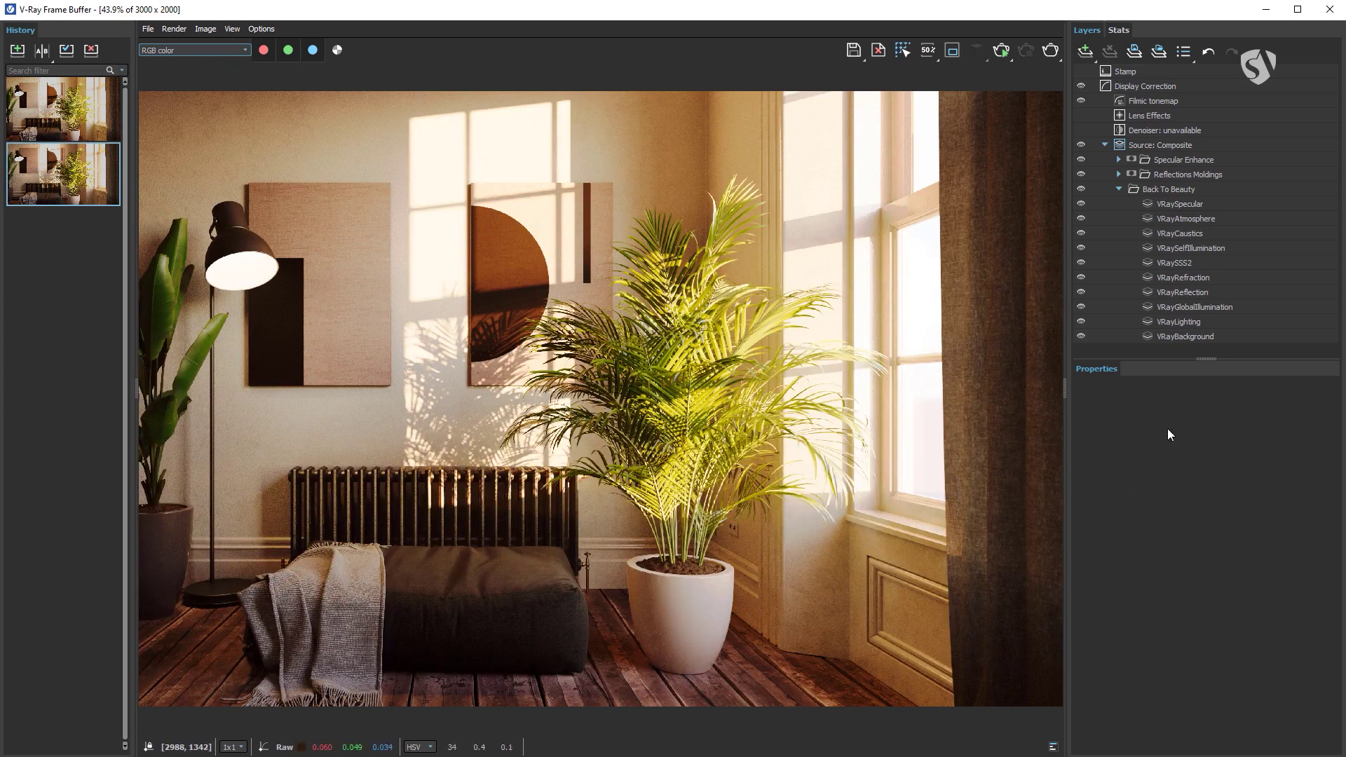
Duplicate the VRayLighting layer and move the copy above the Specular Enhance folder.
click(1206, 322)
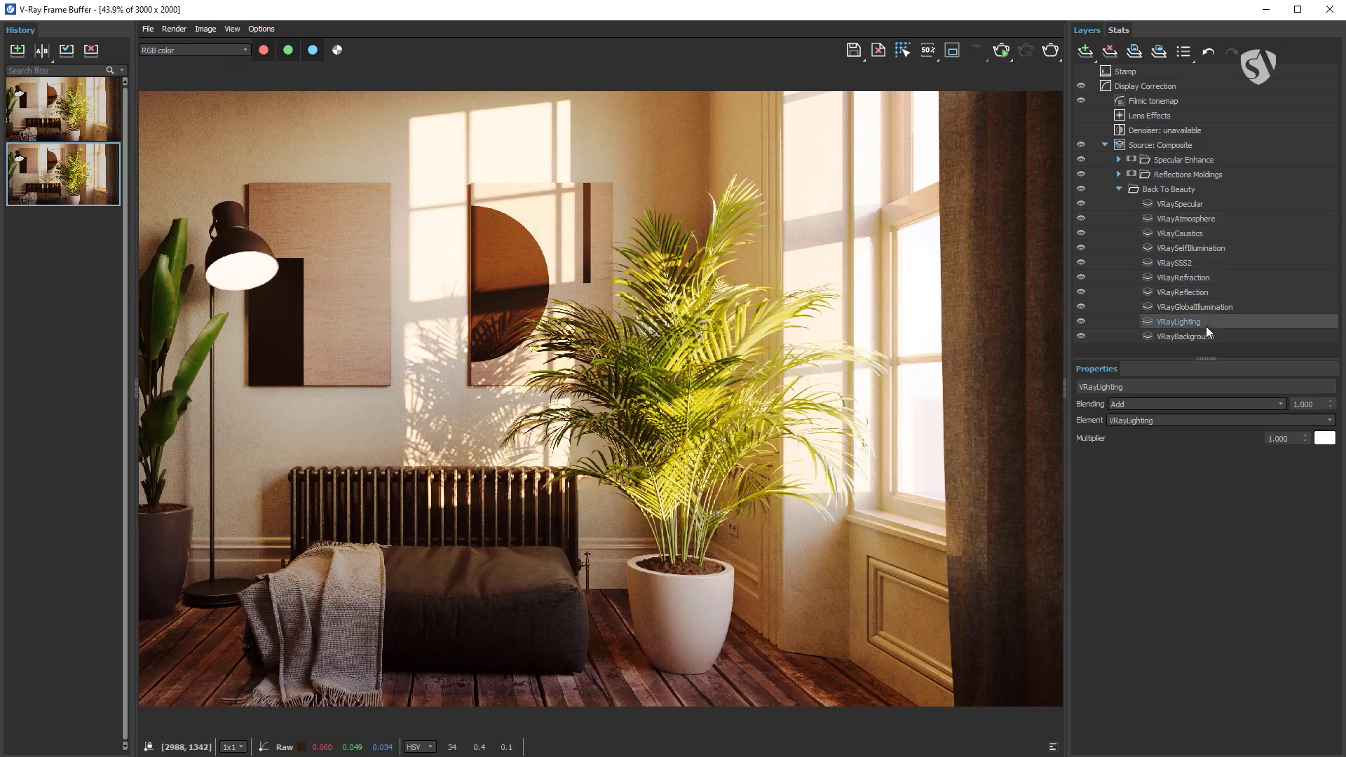
right_click(1206, 321)
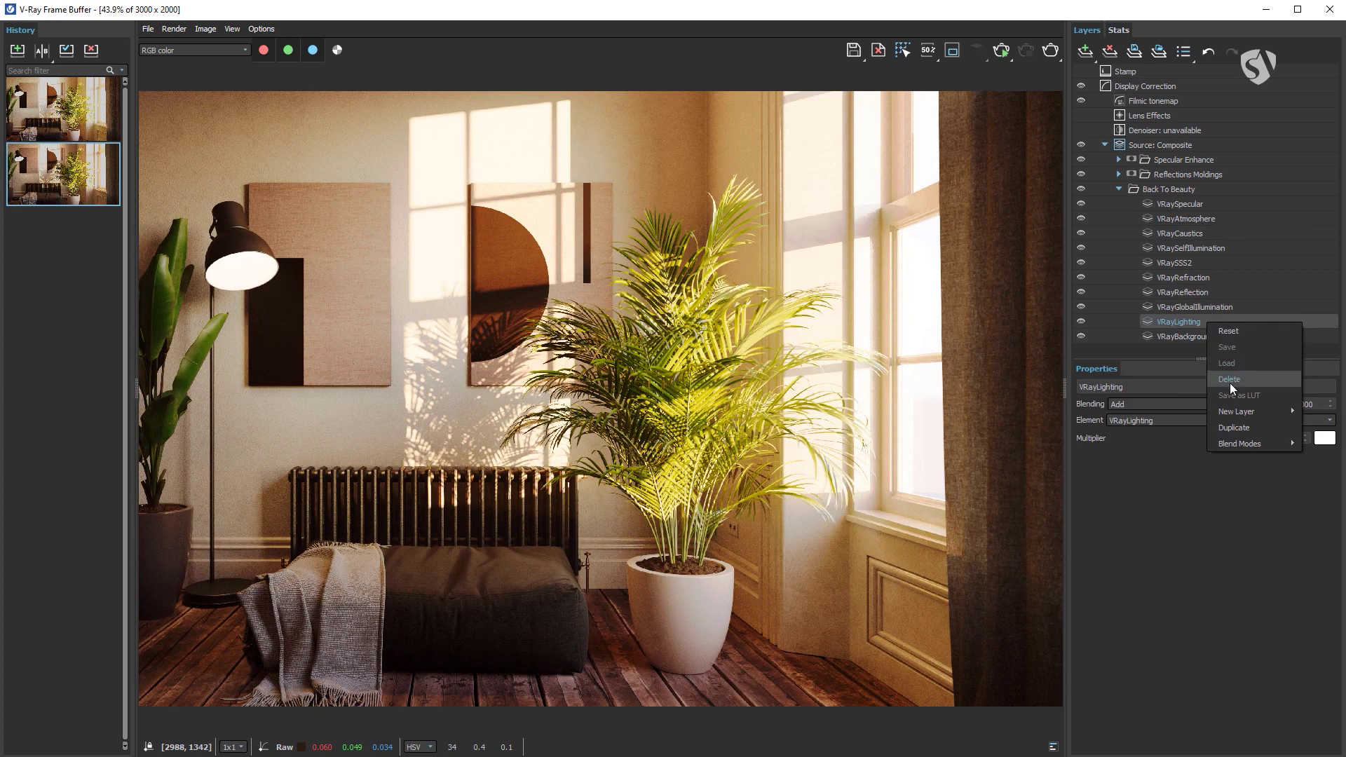
click(1238, 424)
drag(1189, 203, 1188, 156)
Create a folder named Floor Brightness above the duplicated VRayLighting layer and move that layer into it.
click(1163, 162)
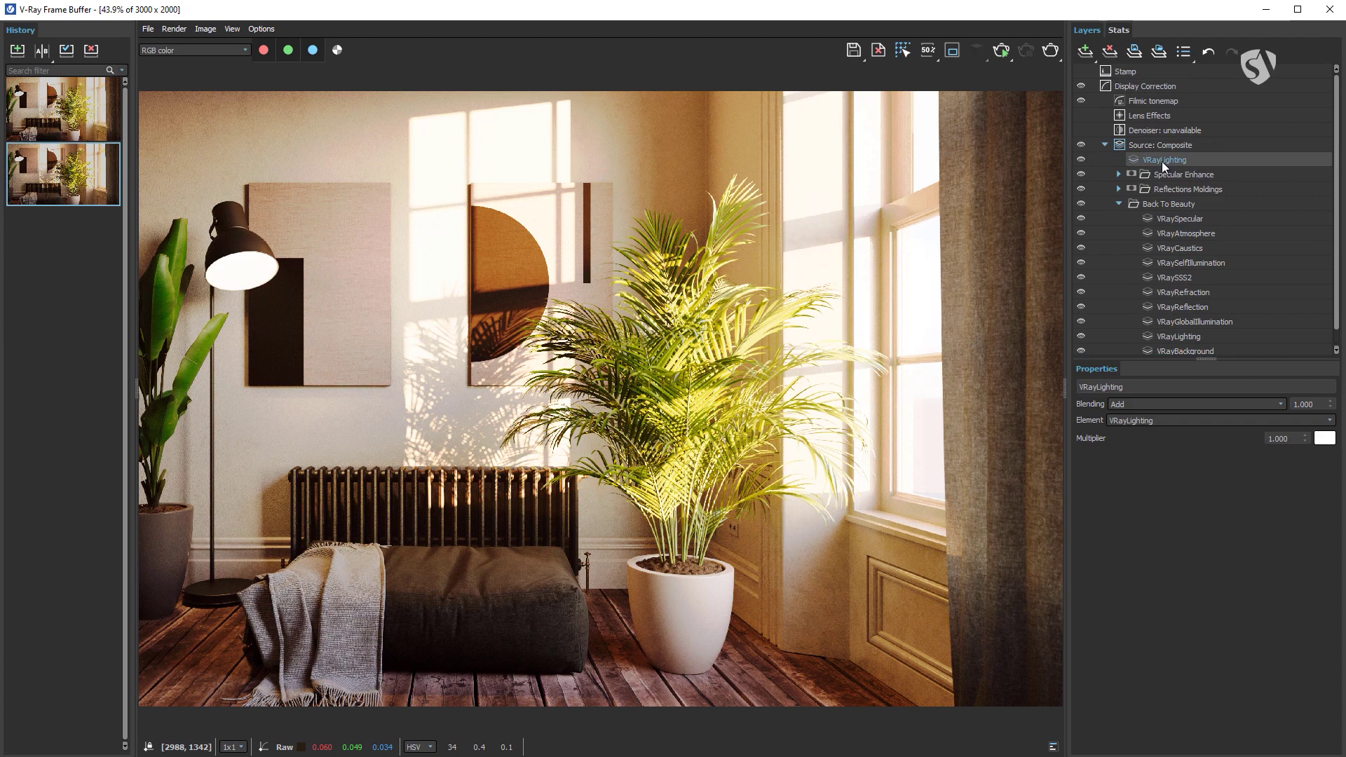
click(1087, 52)
click(1098, 64)
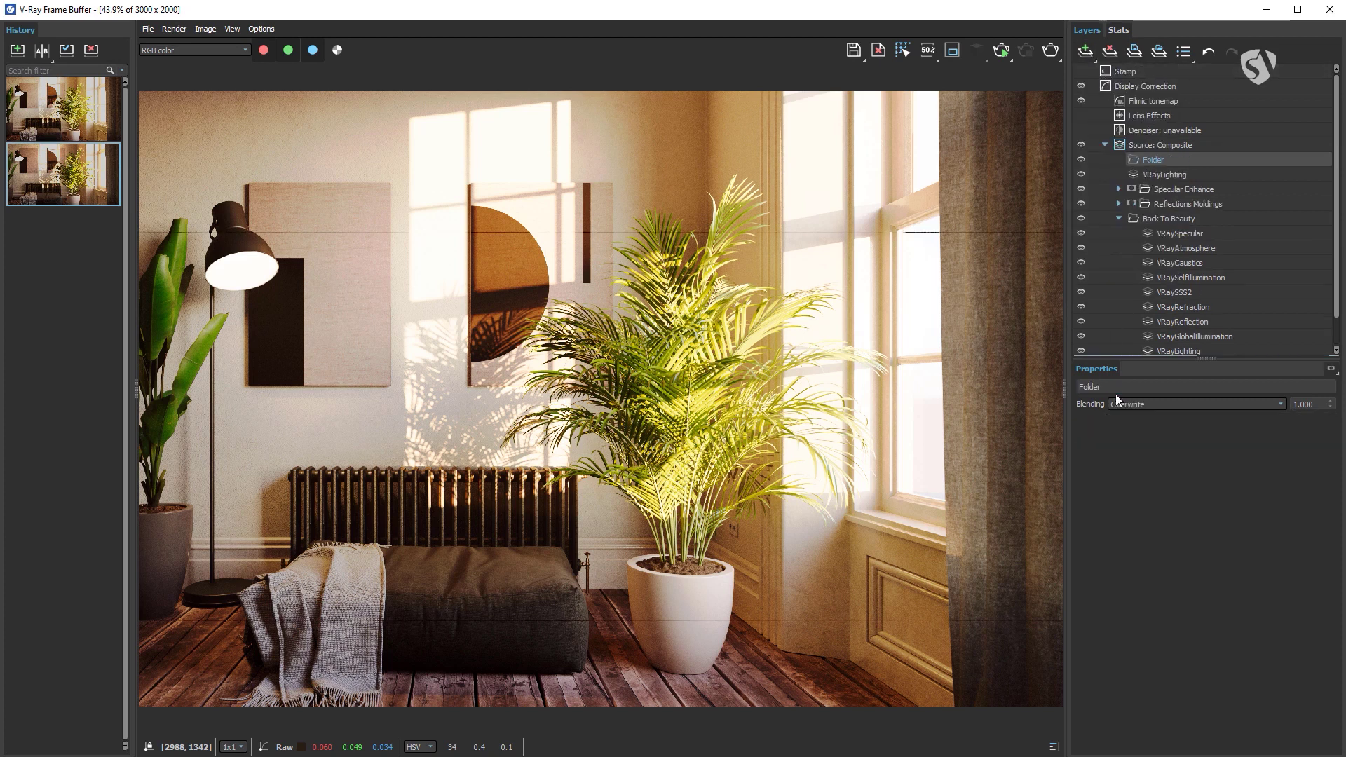
drag(1107, 387, 1070, 384)
text(Floor Brightness)
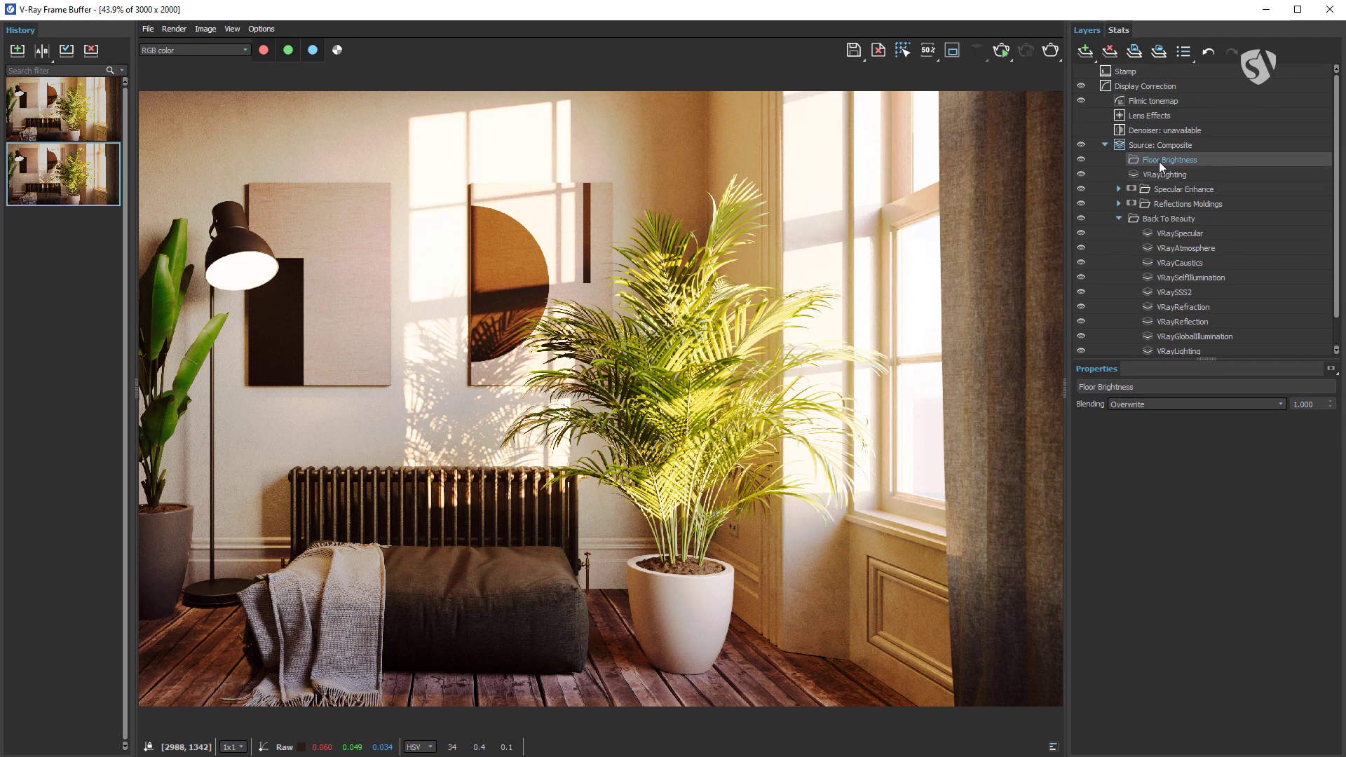
drag(1163, 175, 1179, 158)
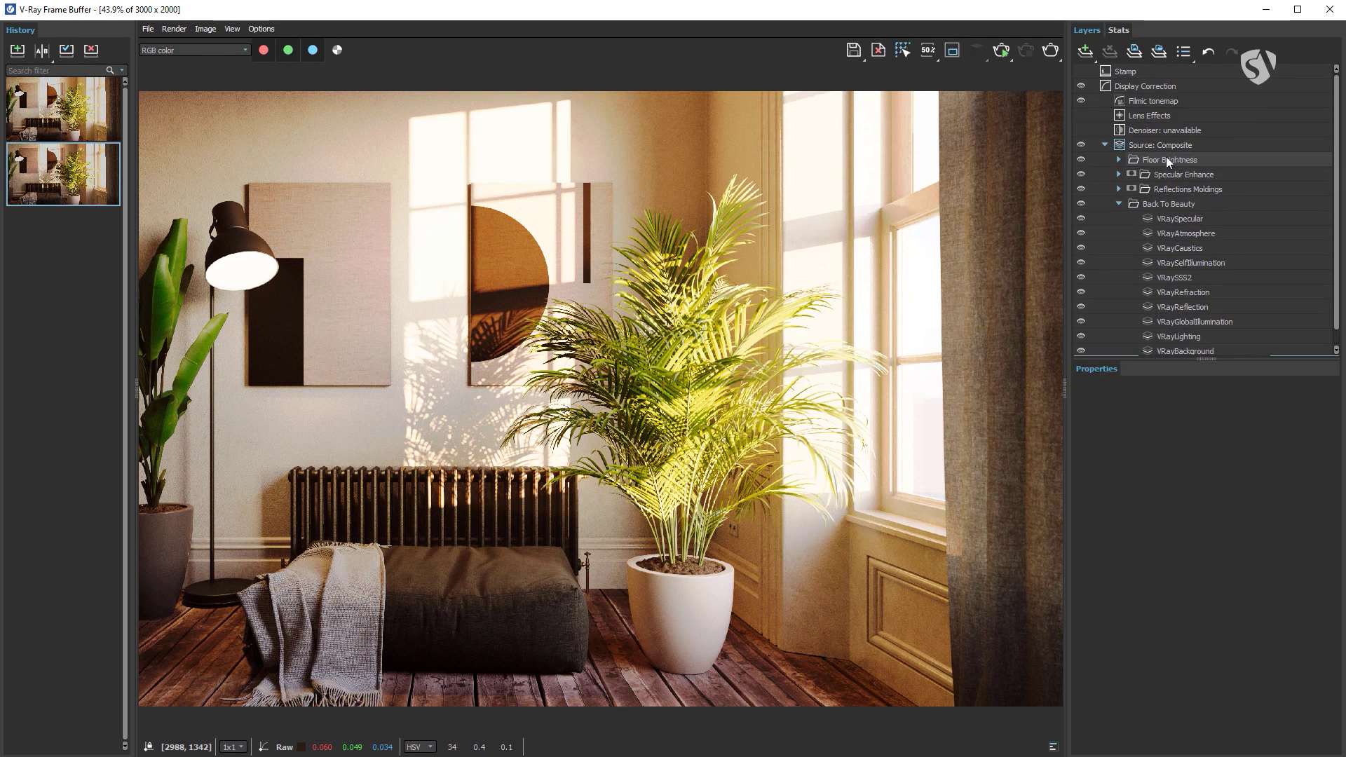
Add a MultiMatte mask to the Floor Brightness folder using the red channel of MME_IDTool_1, and preview the mask briefly.
click(1166, 158)
click(1085, 51)
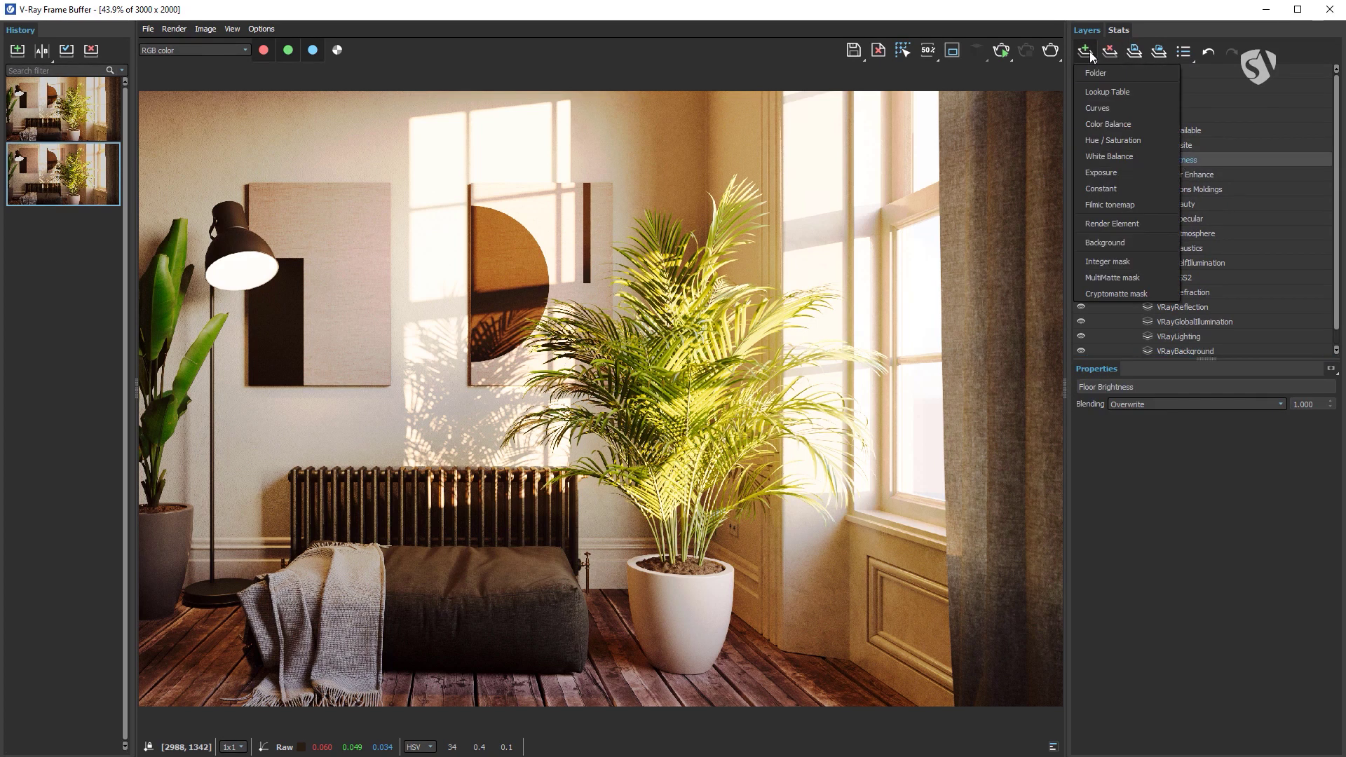
click(1145, 277)
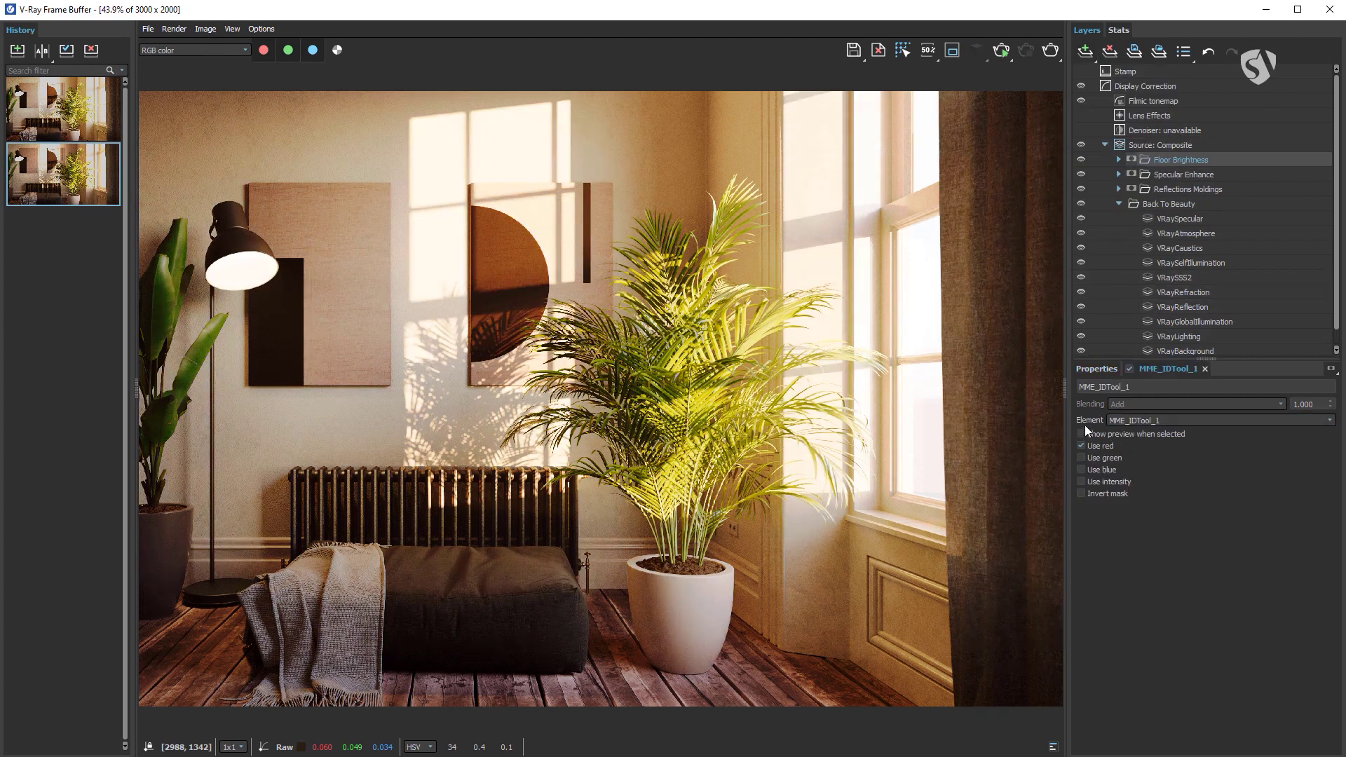
click(1081, 433)
click(1080, 434)
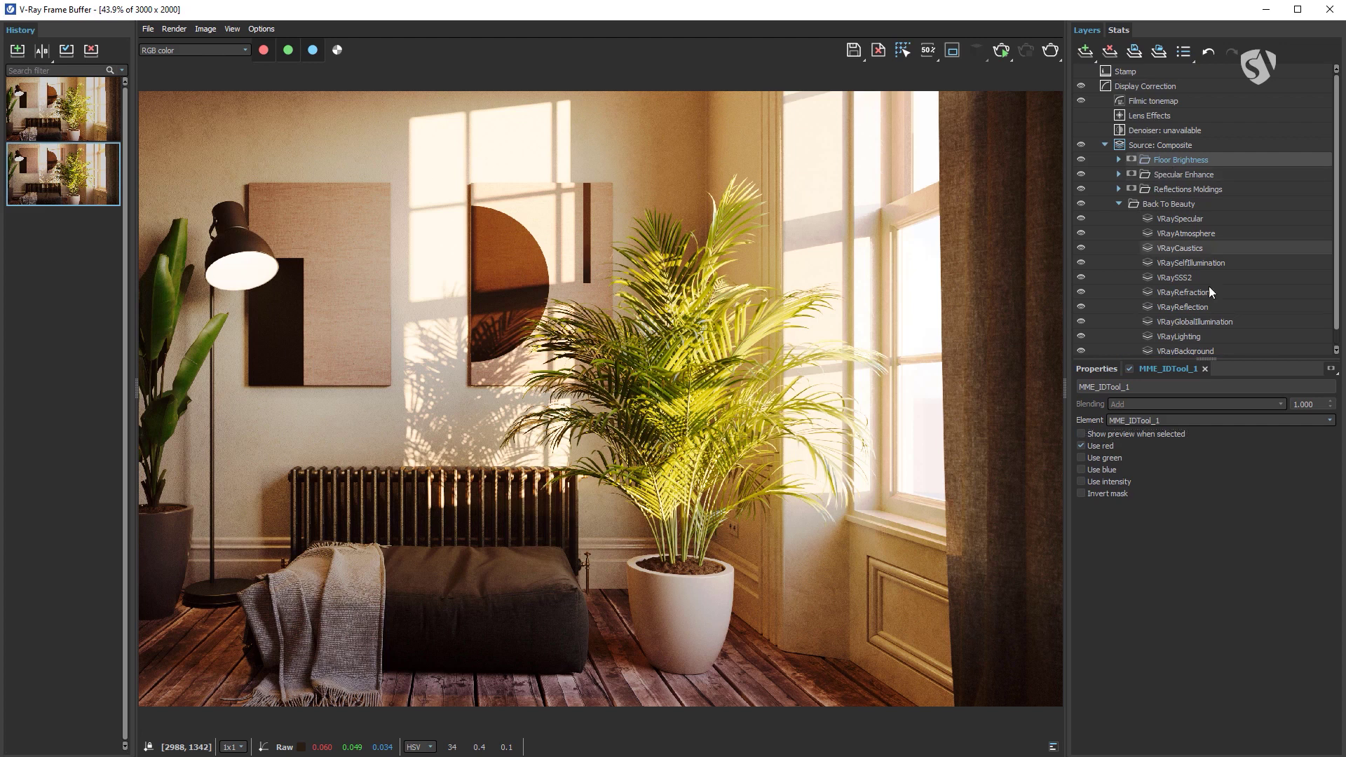
Set the Floor Brightness mask's blend amount to 0.4 and compare the folder's effect on the render.
double_click(1309, 404)
text(0.4)
key(Return)
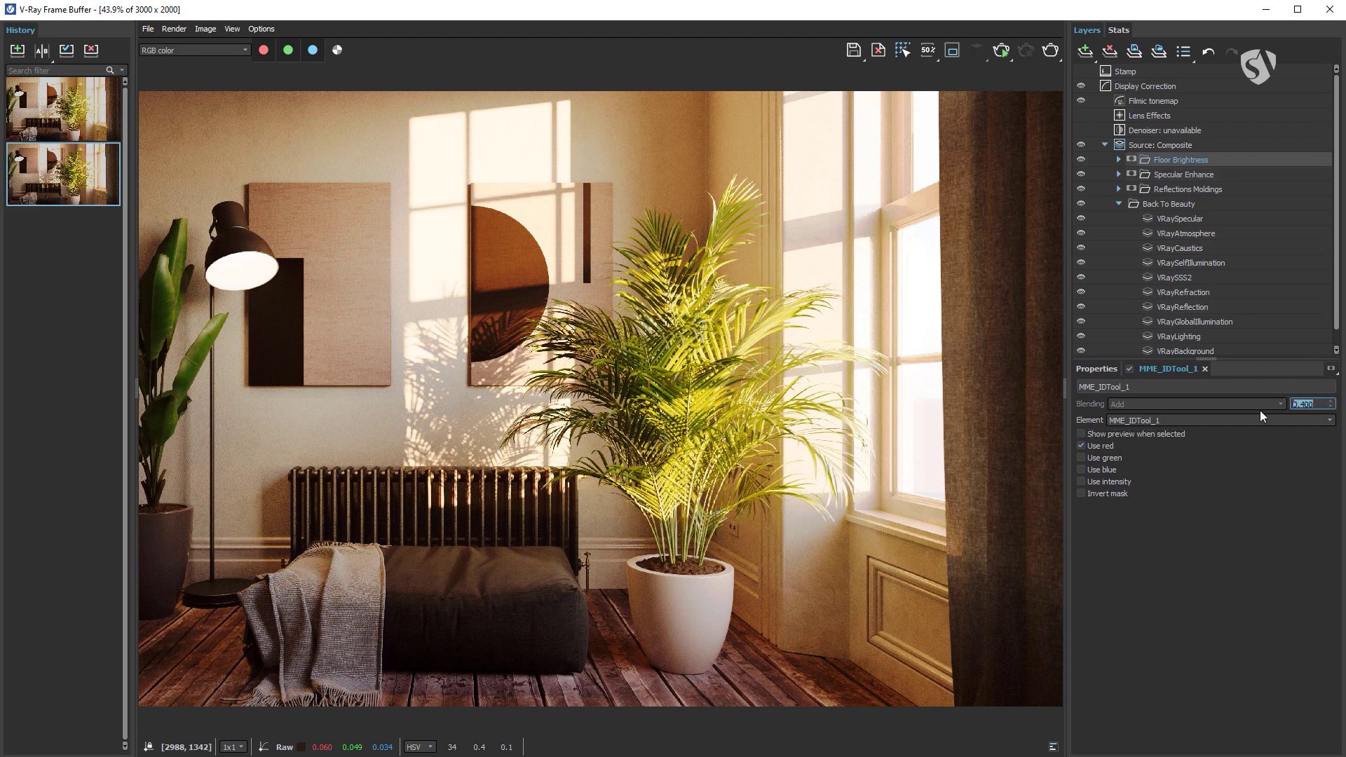
click(1080, 160)
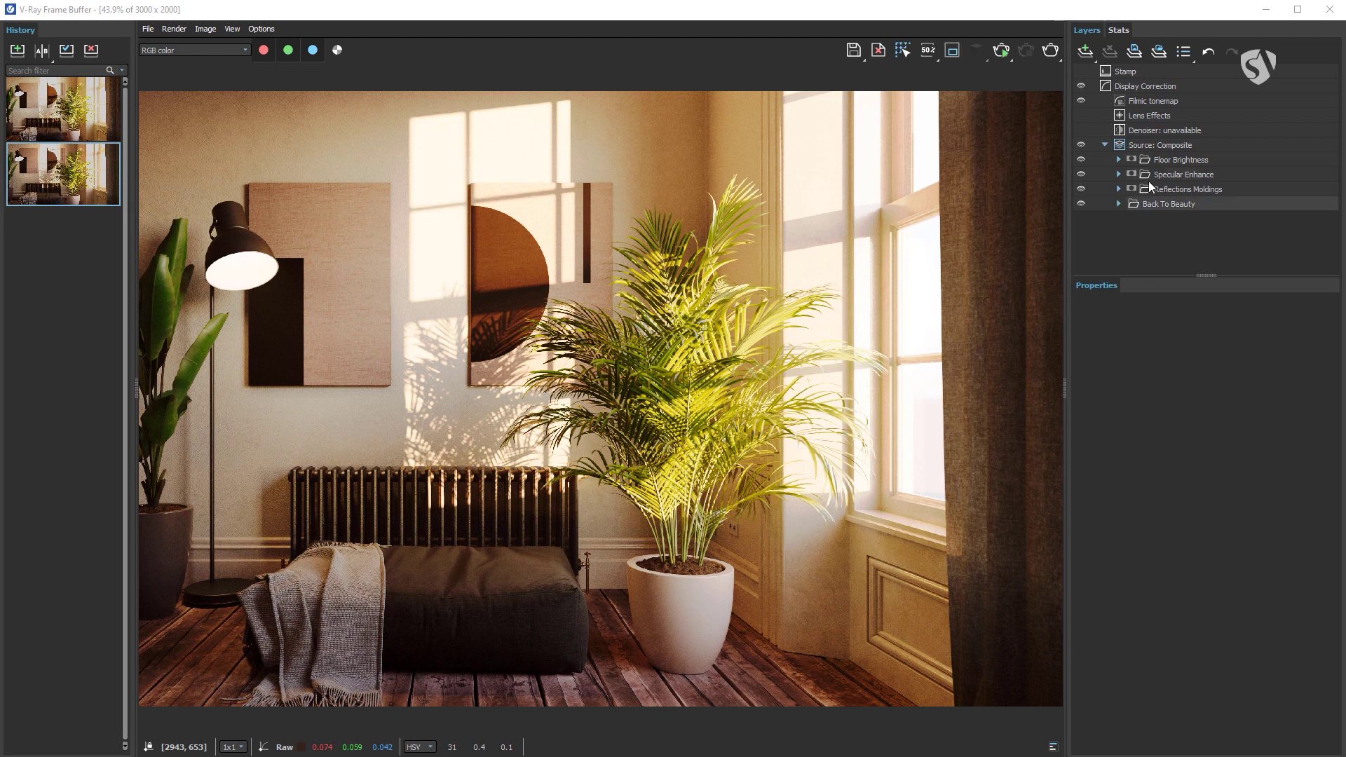
Add a Curves layer directly under Display Correction and give it a Cryptomatte mask using VRayCryptomatte_Objects.
click(1155, 86)
click(1092, 54)
click(1114, 109)
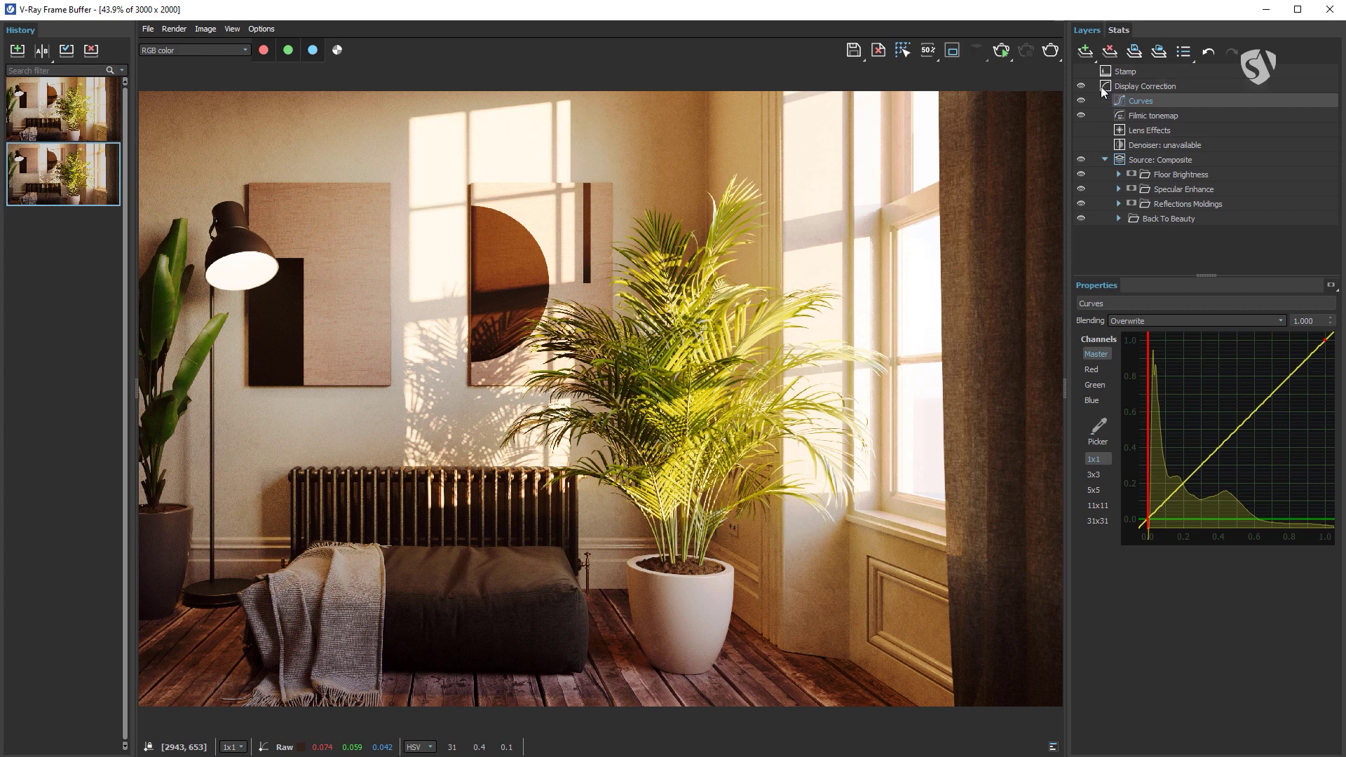
click(1085, 51)
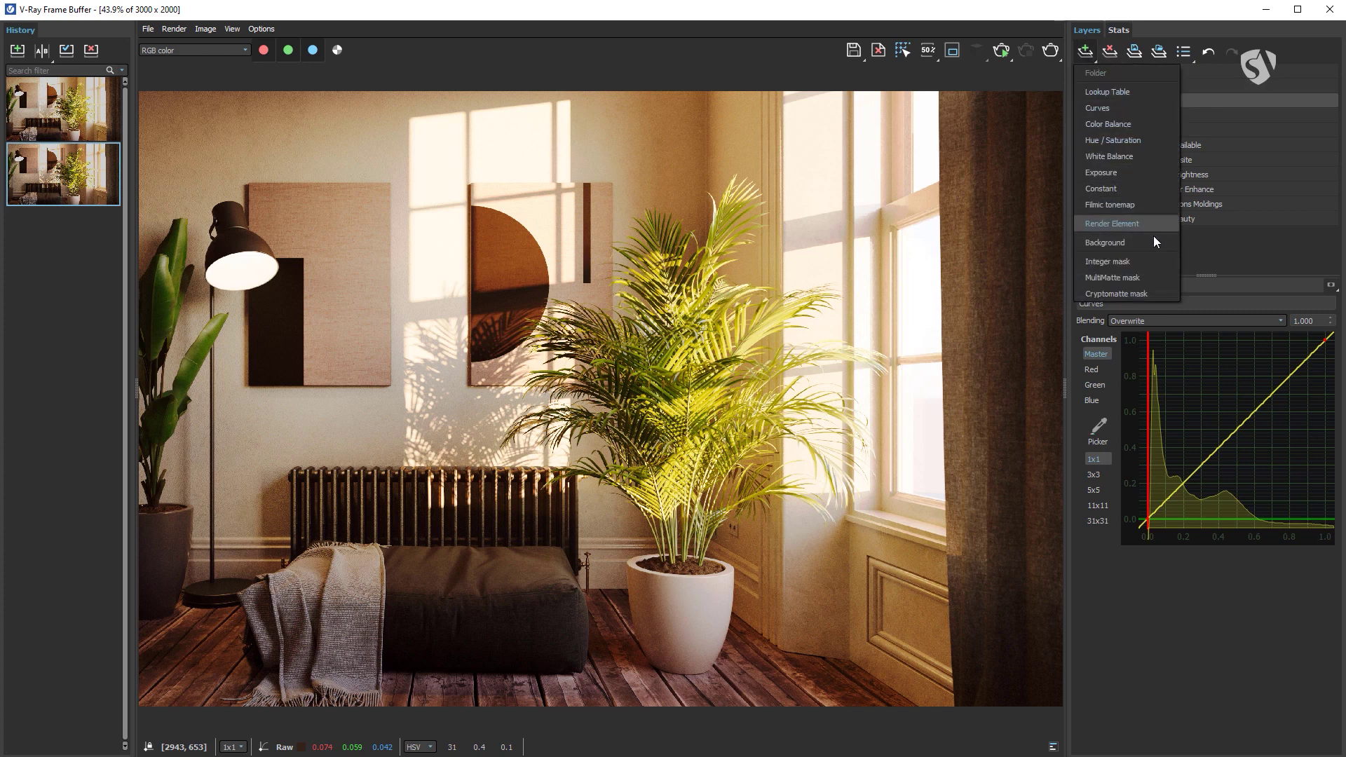
click(1155, 292)
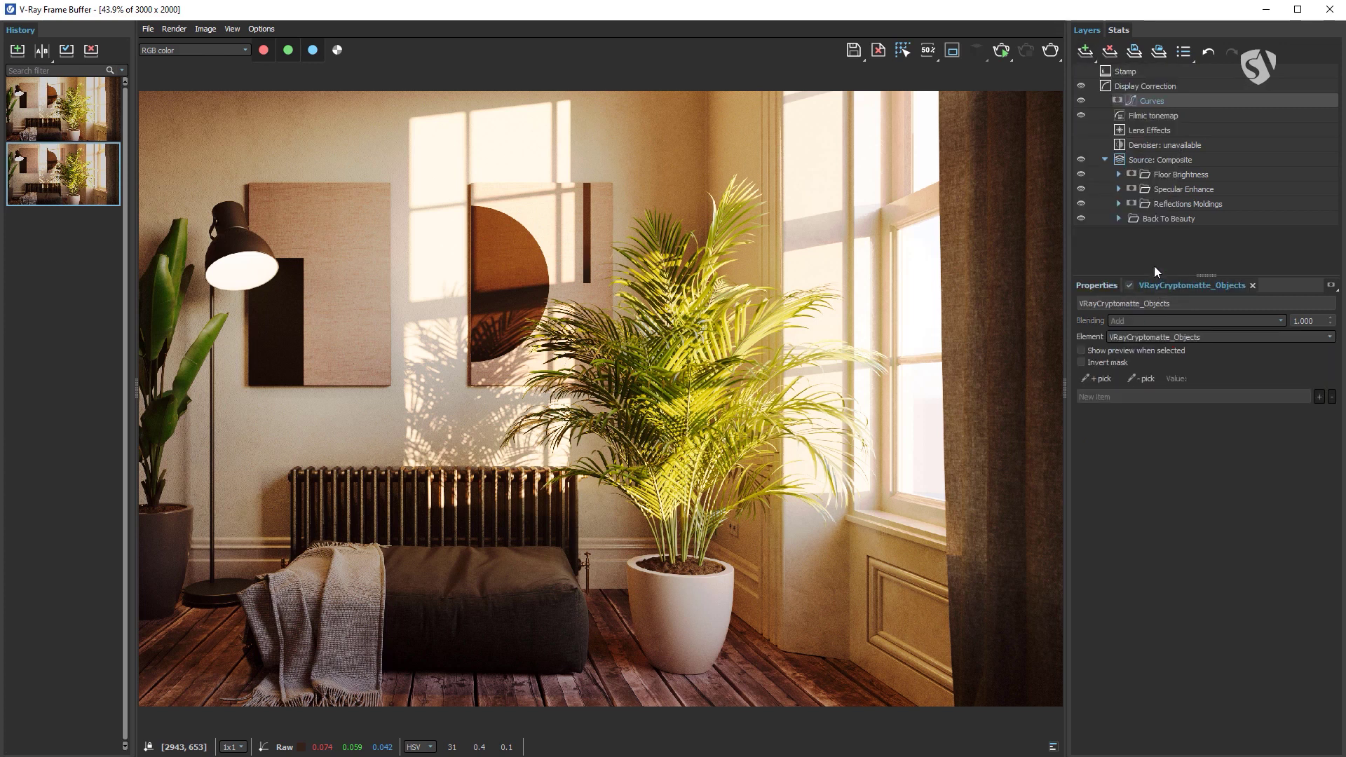
Add the curtain and the white plant pot to the Curves layer's Cryptomatte mask and preview the mask briefly.
click(1098, 378)
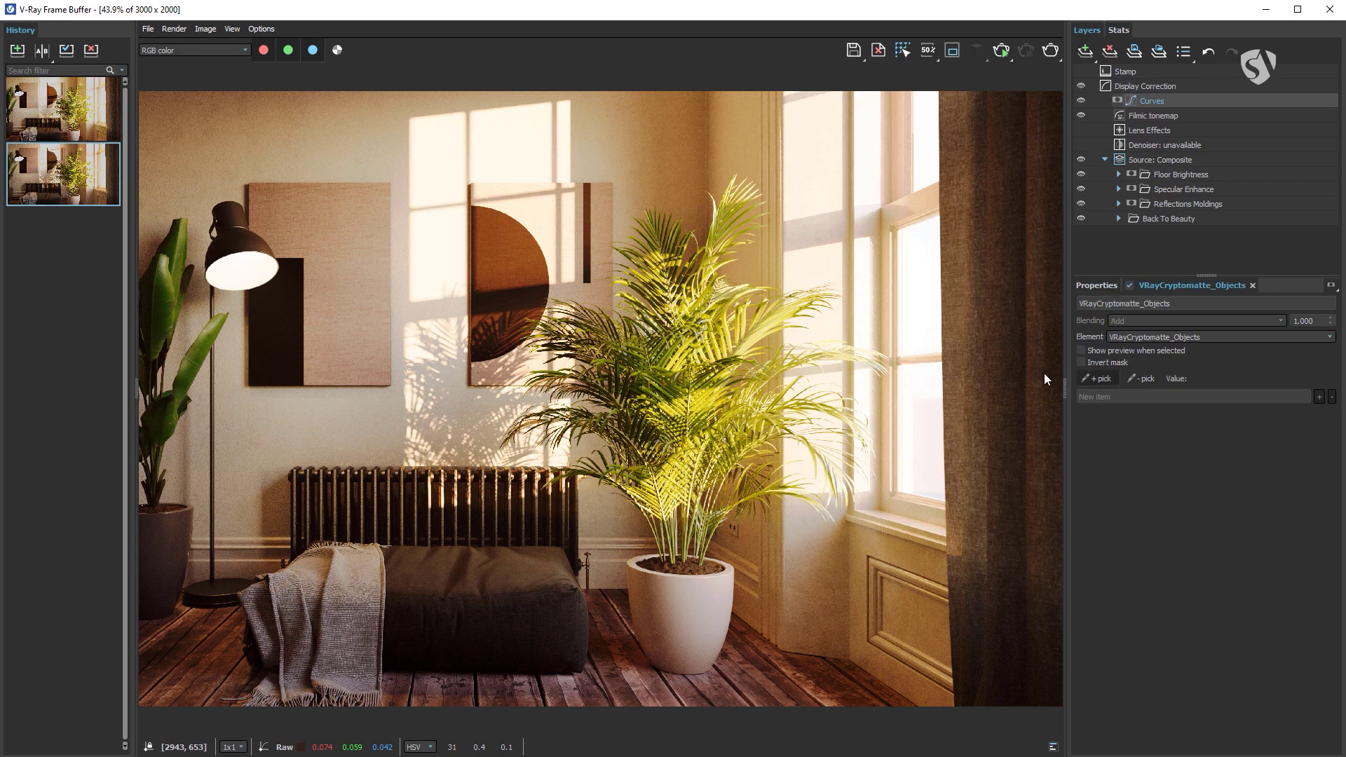
click(1007, 393)
click(696, 601)
click(1082, 351)
click(1082, 350)
Bend the Curves layer's master curve slightly upward in the highlights, with the white point at about (1, 0.995).
click(1095, 284)
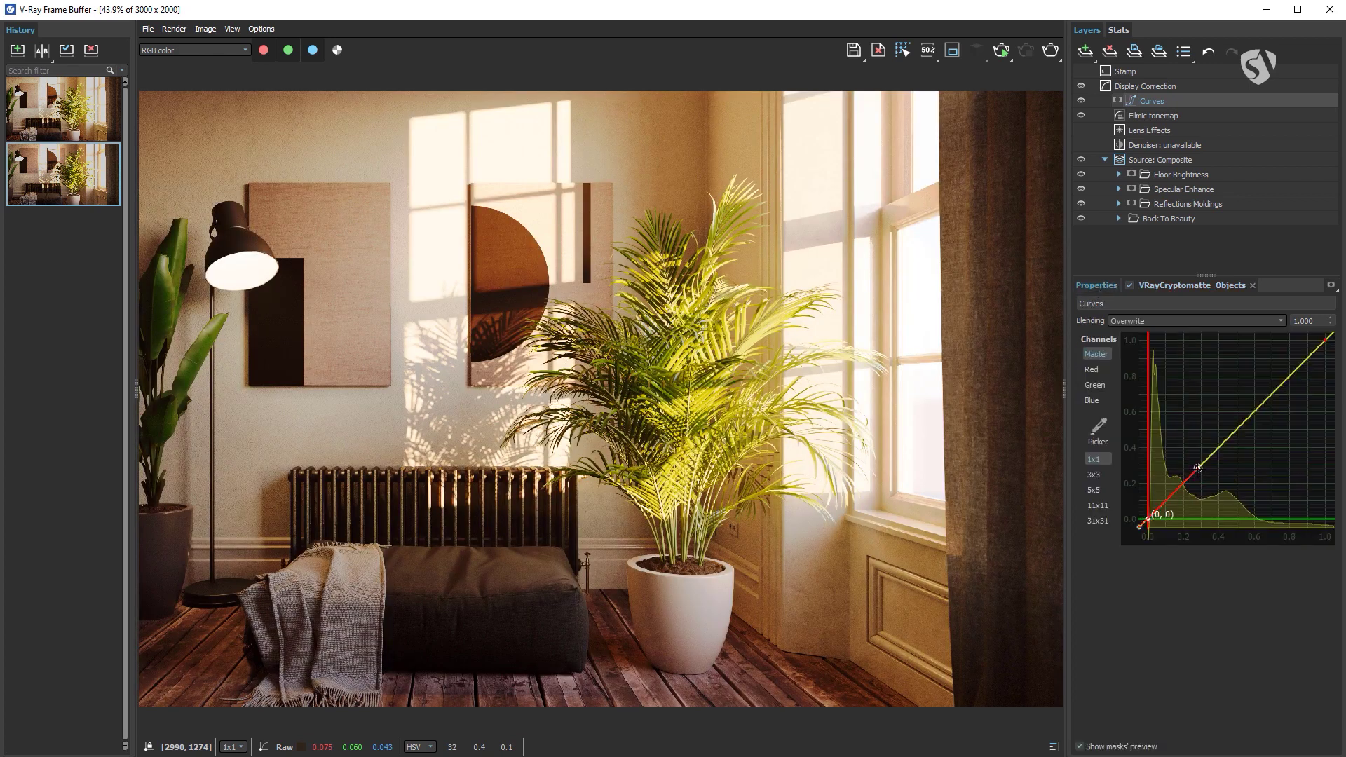
drag(1198, 467, 1268, 391)
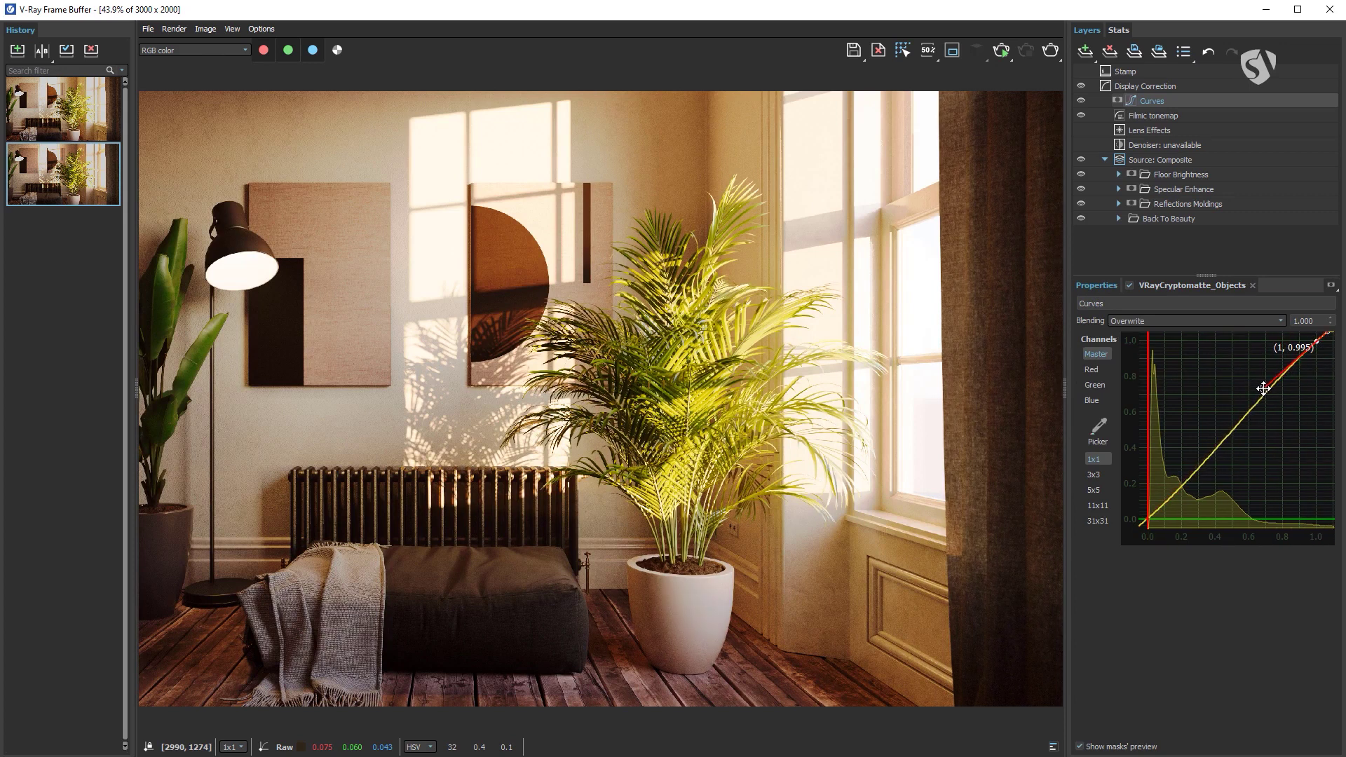
right_click(1222, 386)
click(1251, 419)
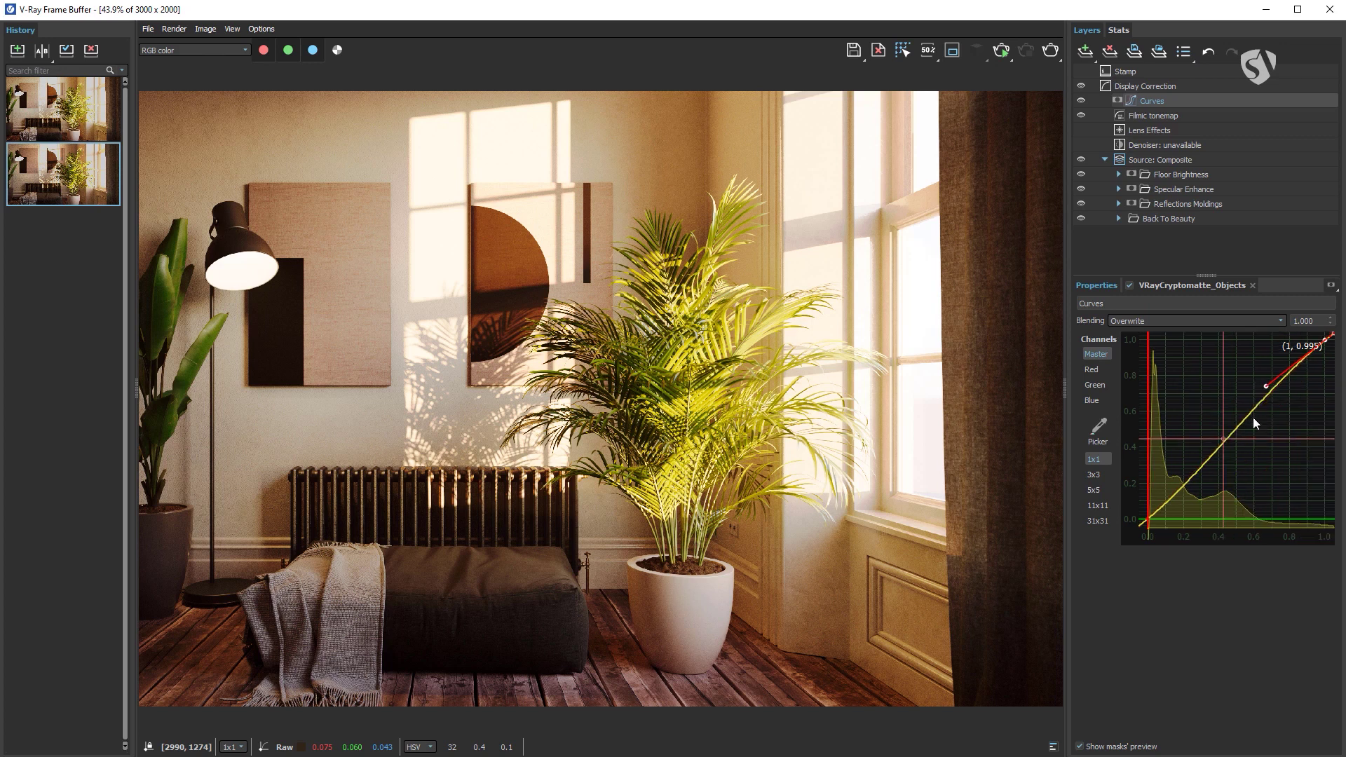
Toggle the Curves layer's visibility to compare the curtain and white pot with and without the correction.
click(1080, 100)
click(1080, 101)
click(1080, 100)
click(1080, 100)
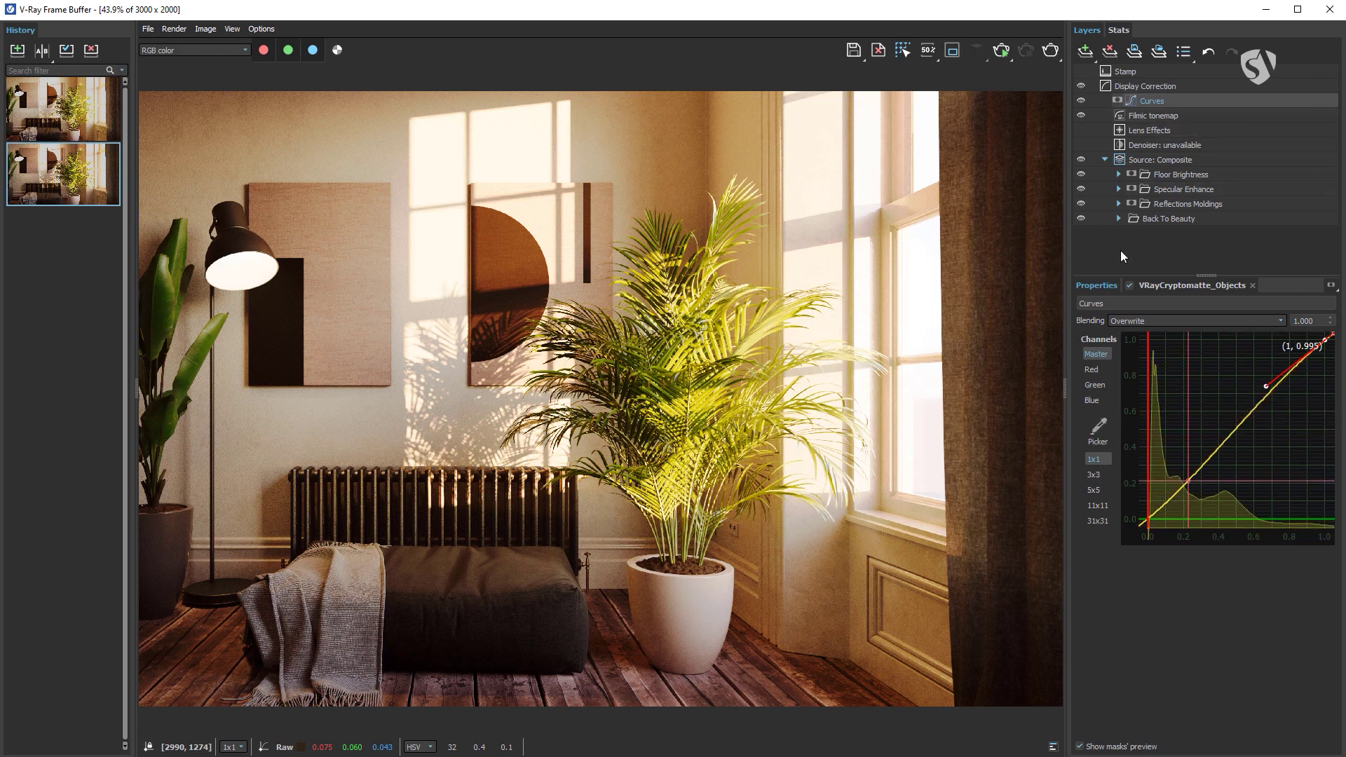
View the VRayCryptomatte_Materials render element, then return the display to RGB color.
key(Up)
click(180, 49)
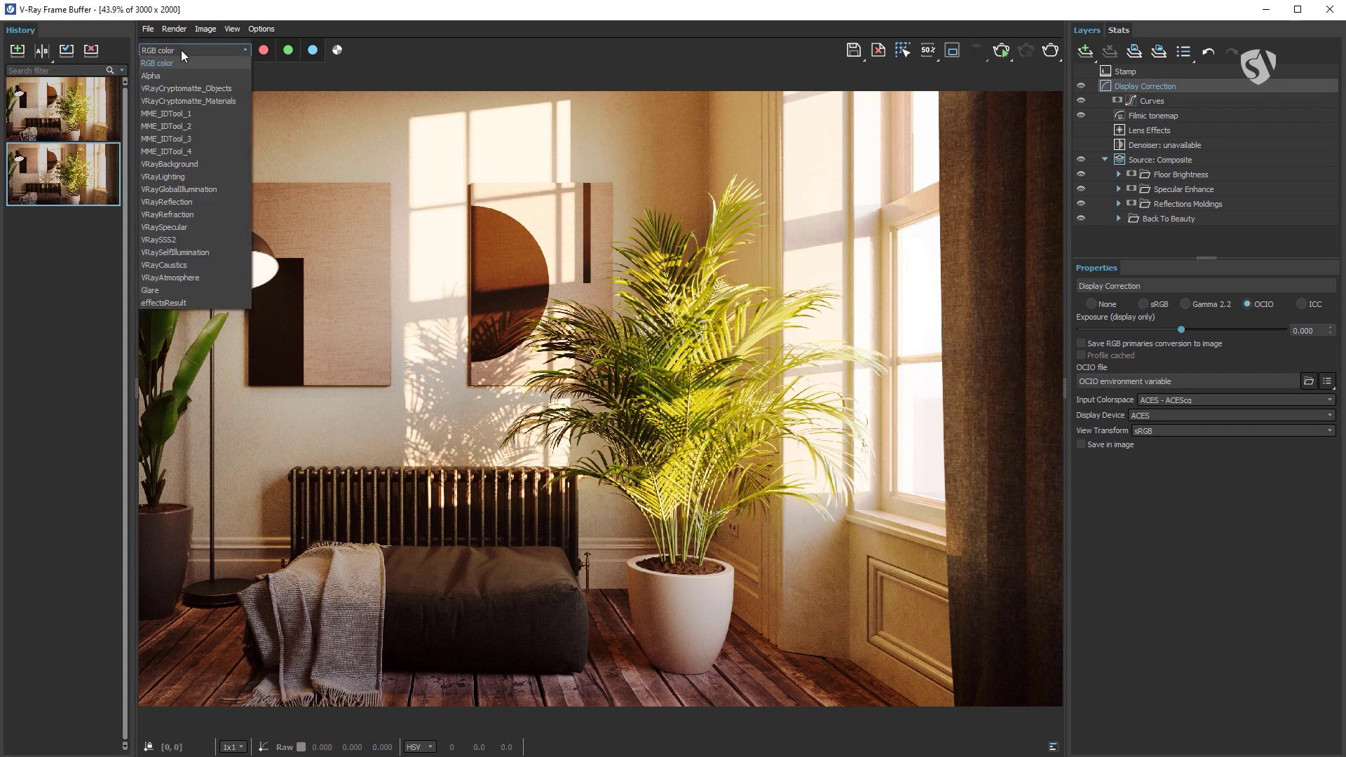
click(210, 98)
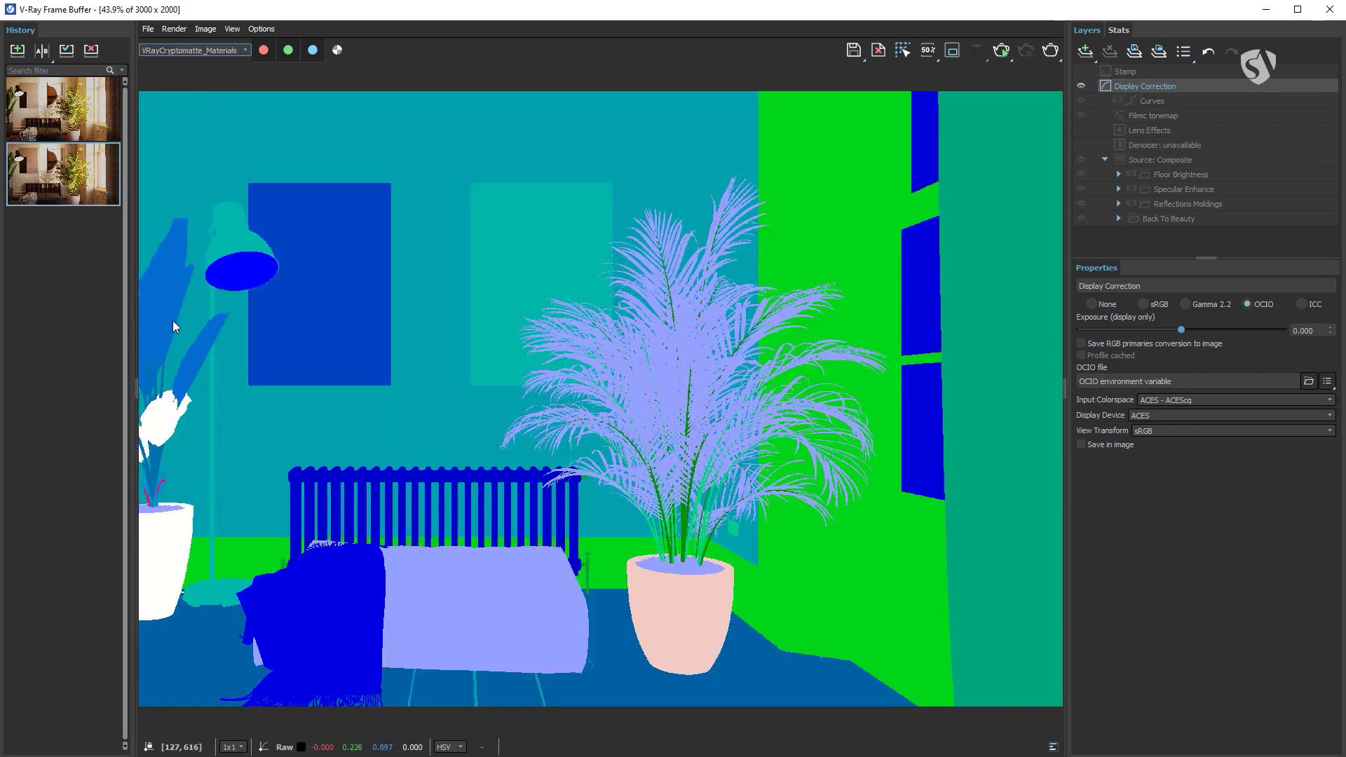
click(213, 49)
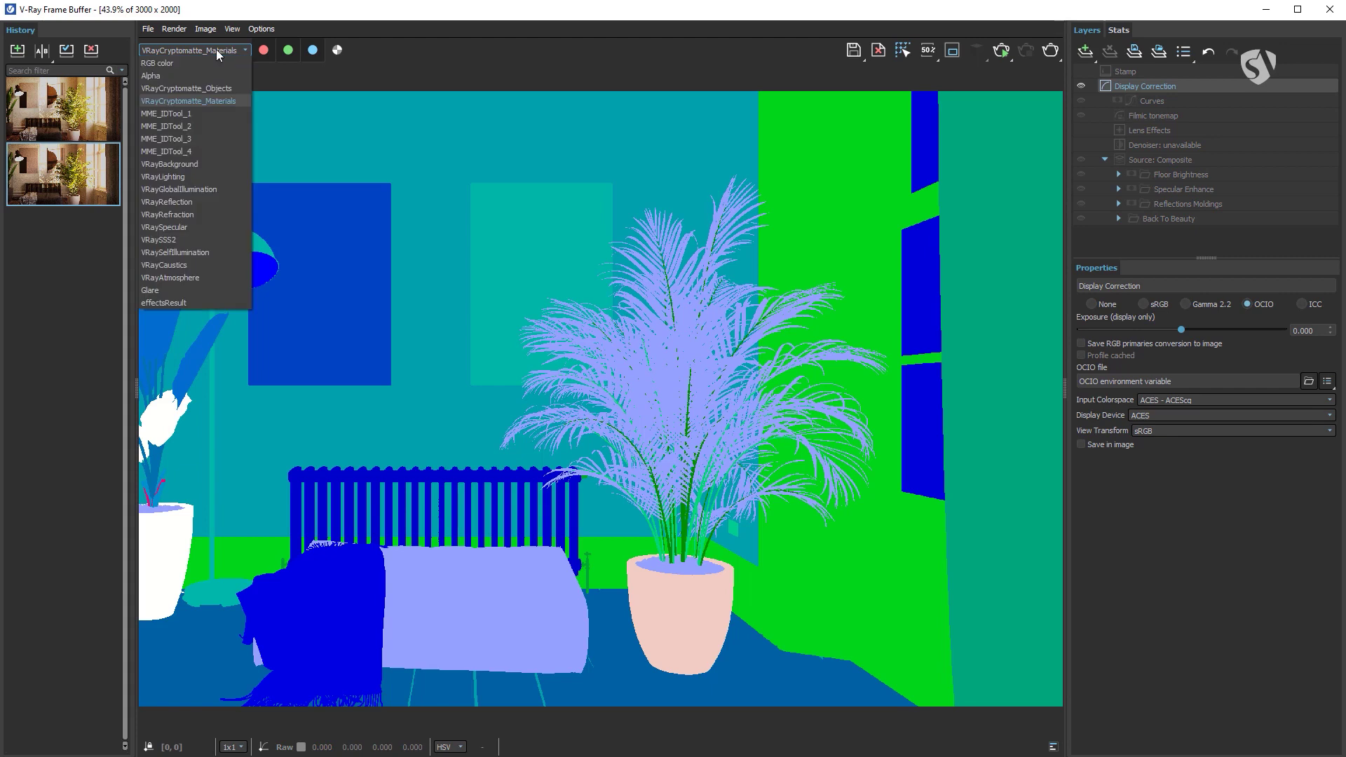
click(198, 62)
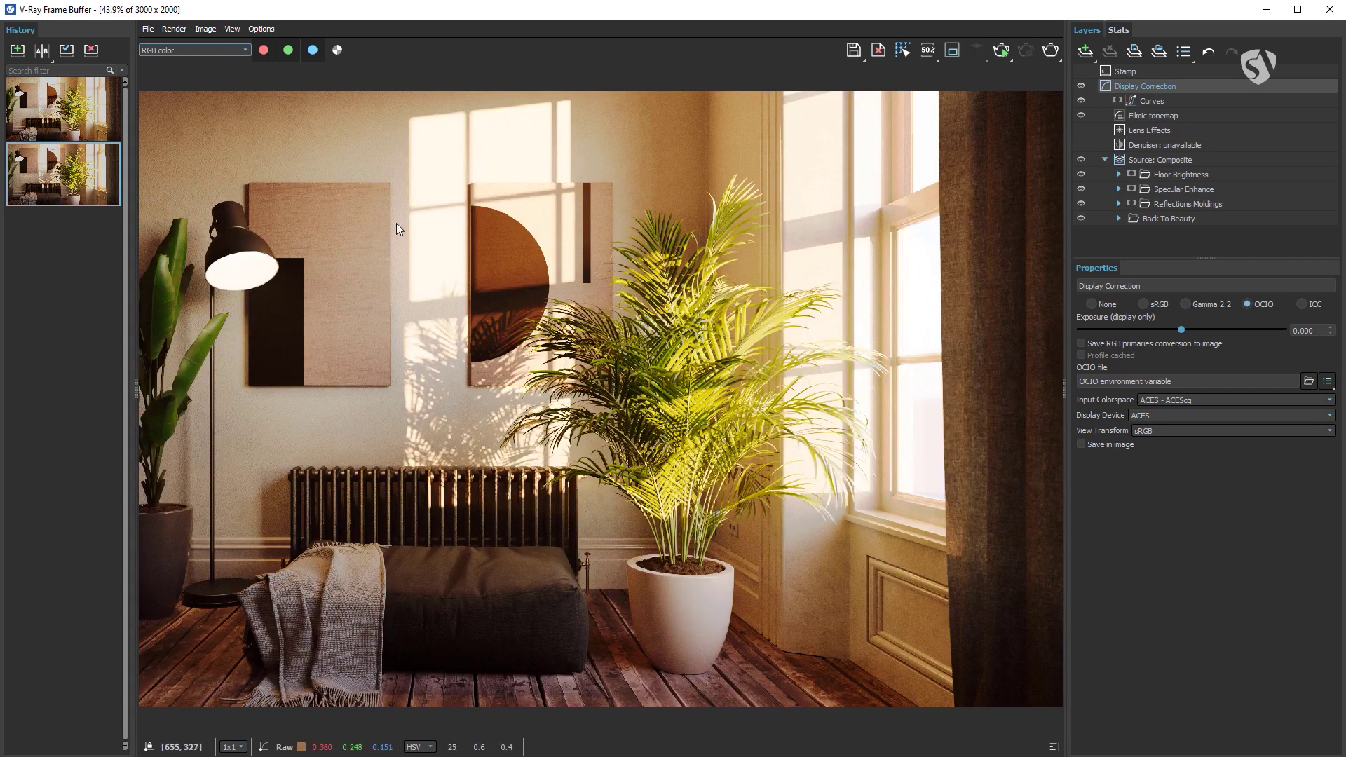
Add a Hue / Saturation layer directly under Display Correction and give it a Cryptomatte mask using VRayCryptomatte_Materials.
click(1086, 51)
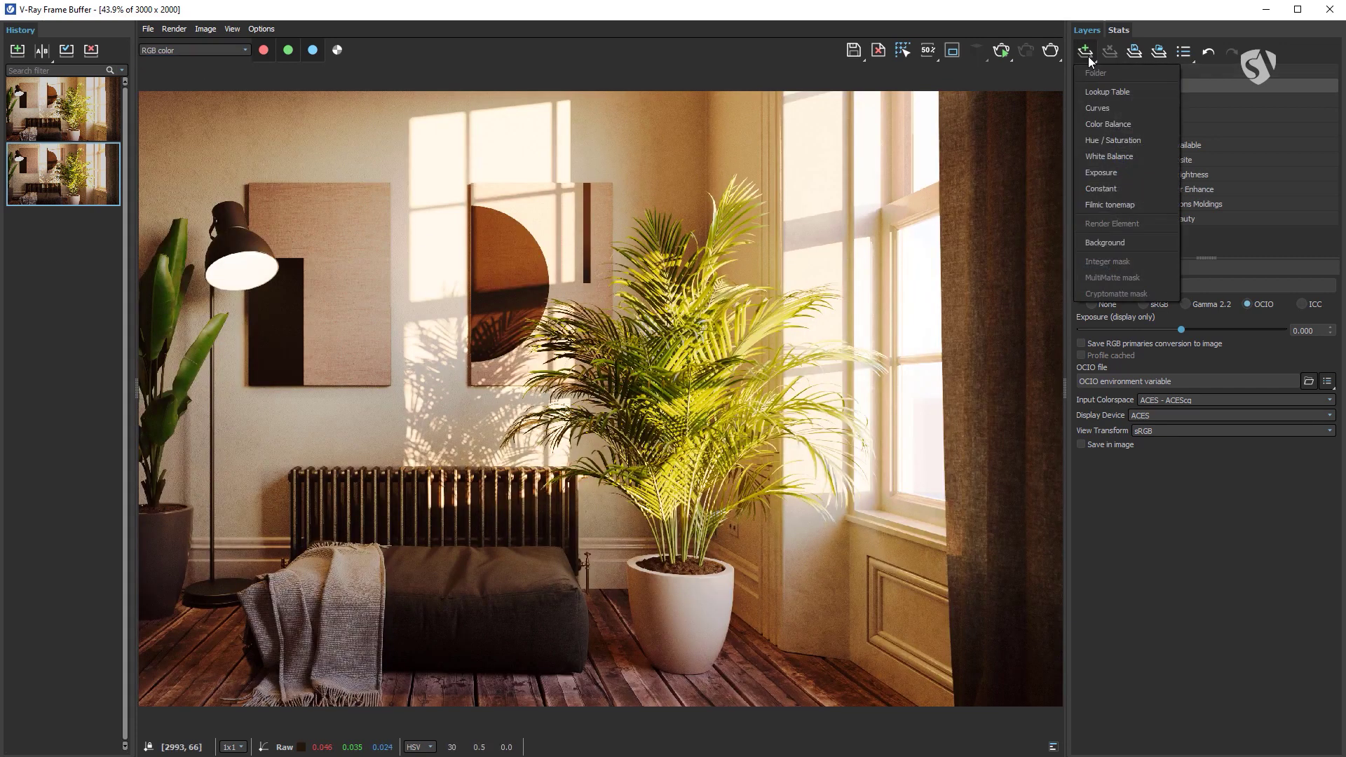
click(1136, 142)
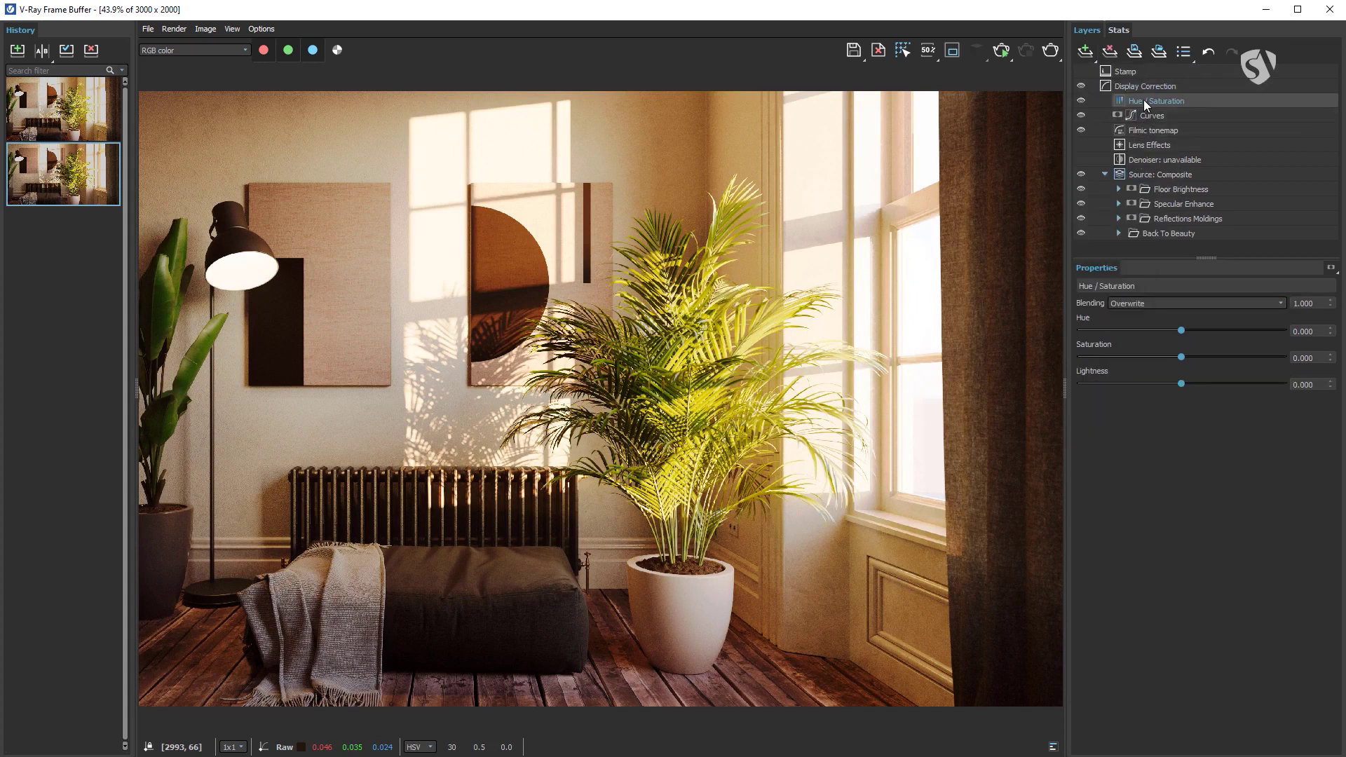
click(1087, 54)
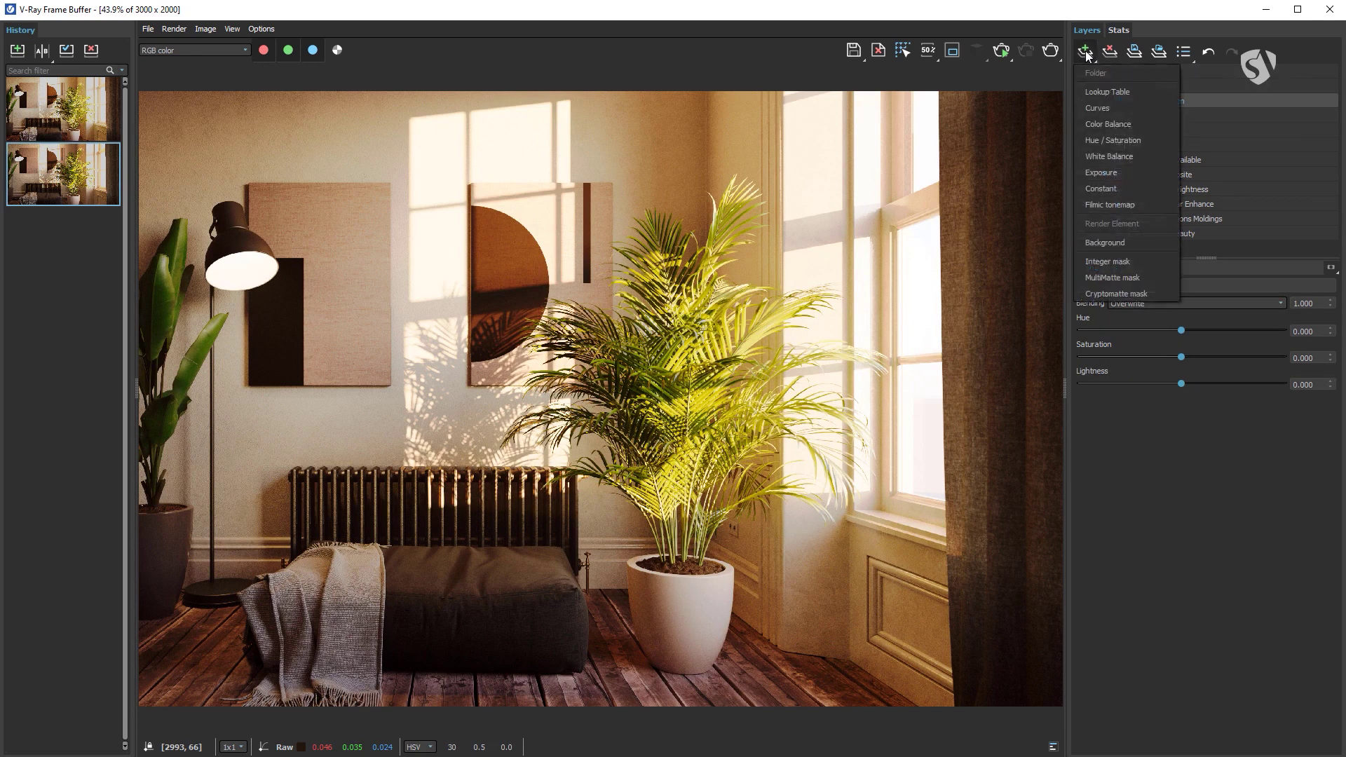
click(1155, 291)
click(1235, 319)
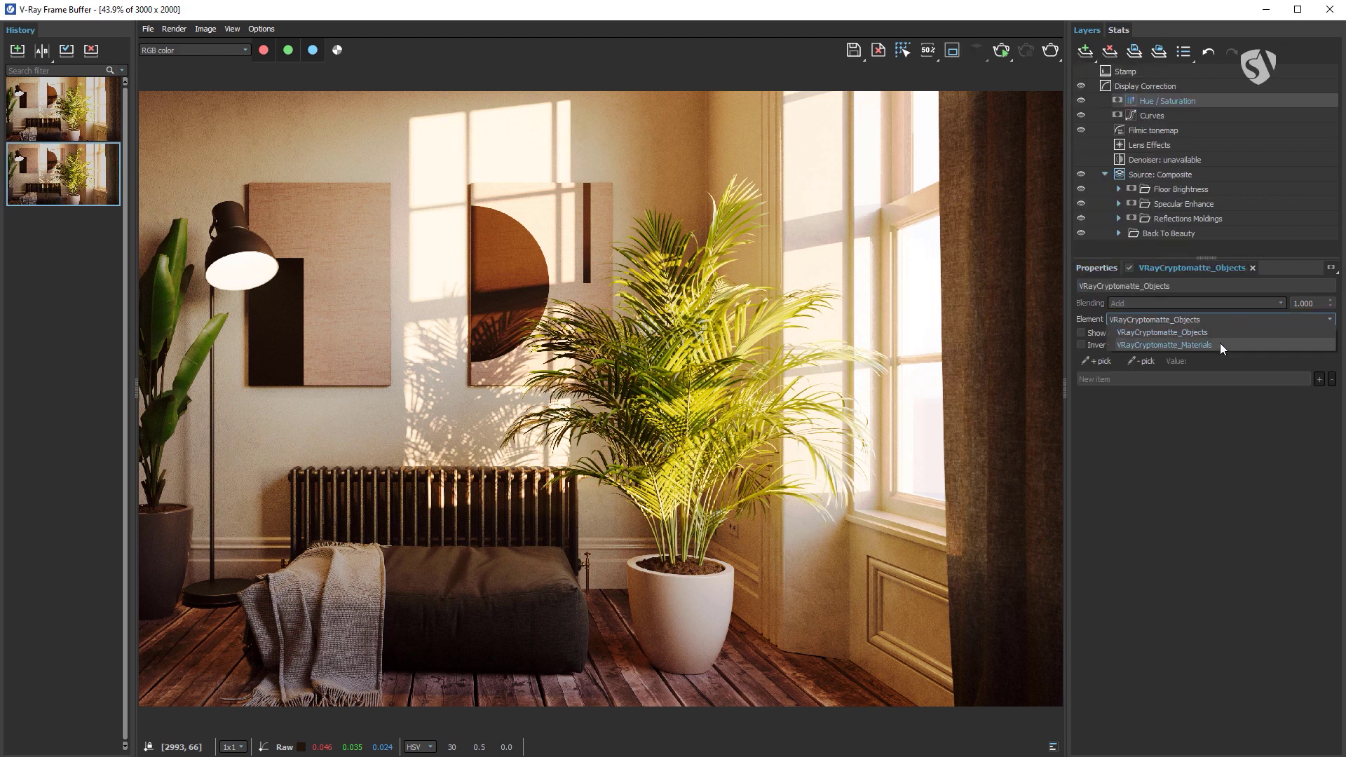
click(1220, 344)
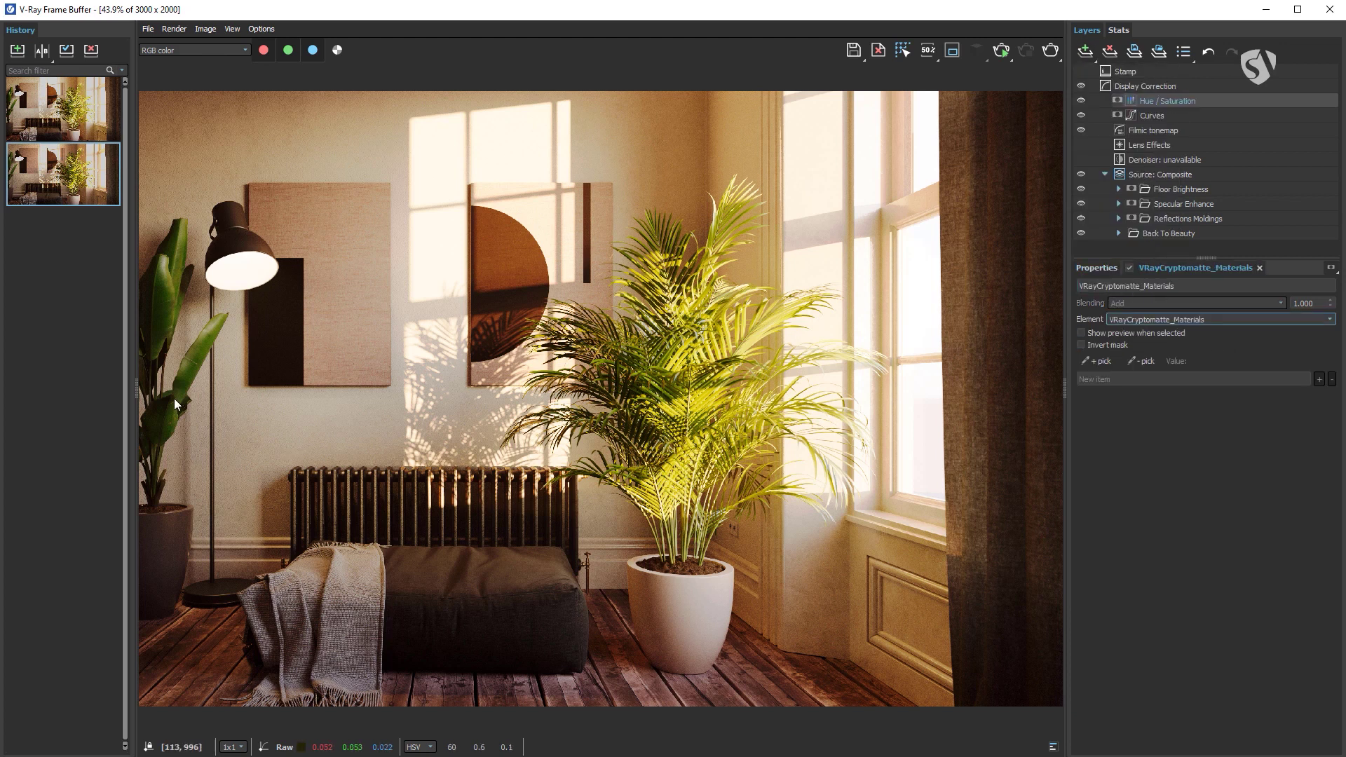
Add Material #519, #517 and #513 from the broad-leaved plant beside the lamp to the Cryptomatte mask and preview the mask briefly.
scroll(161, 390, up, 2)
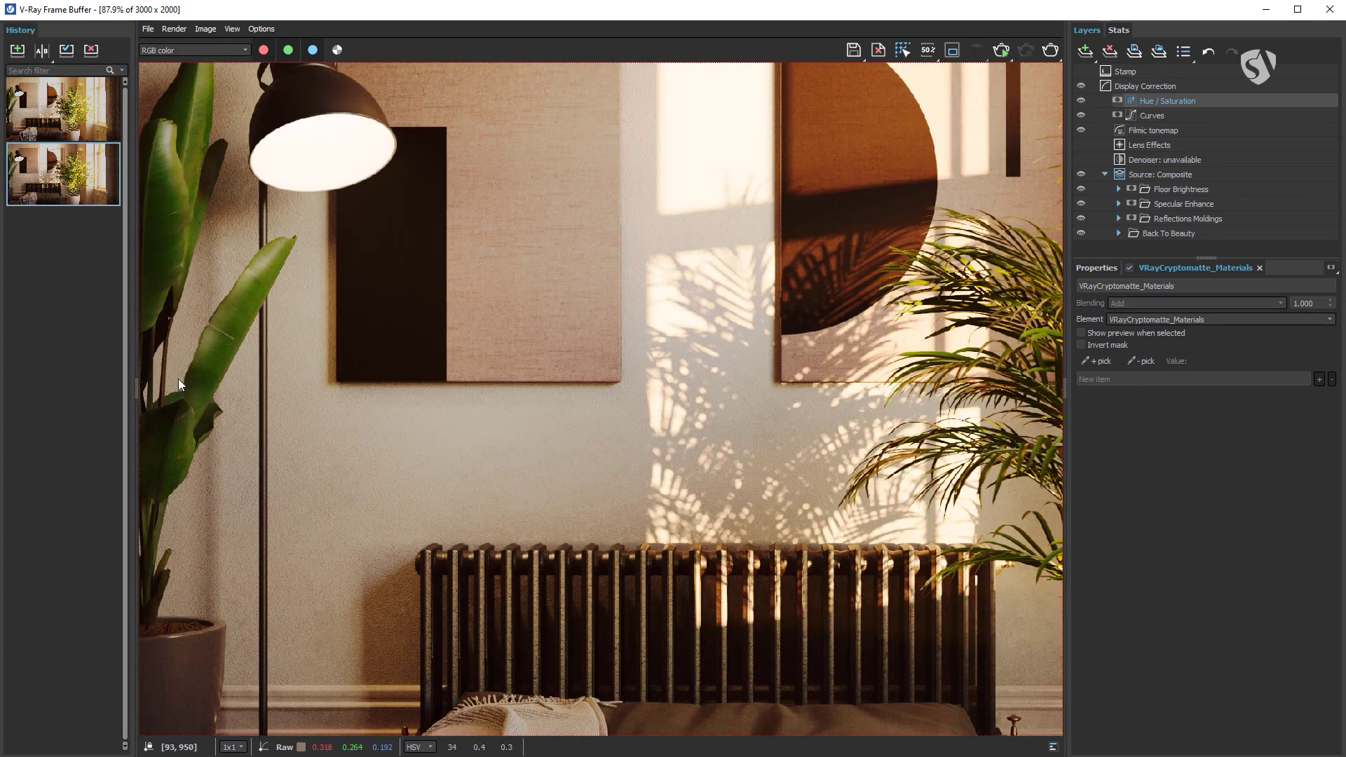
middle_drag(181, 379, 263, 418)
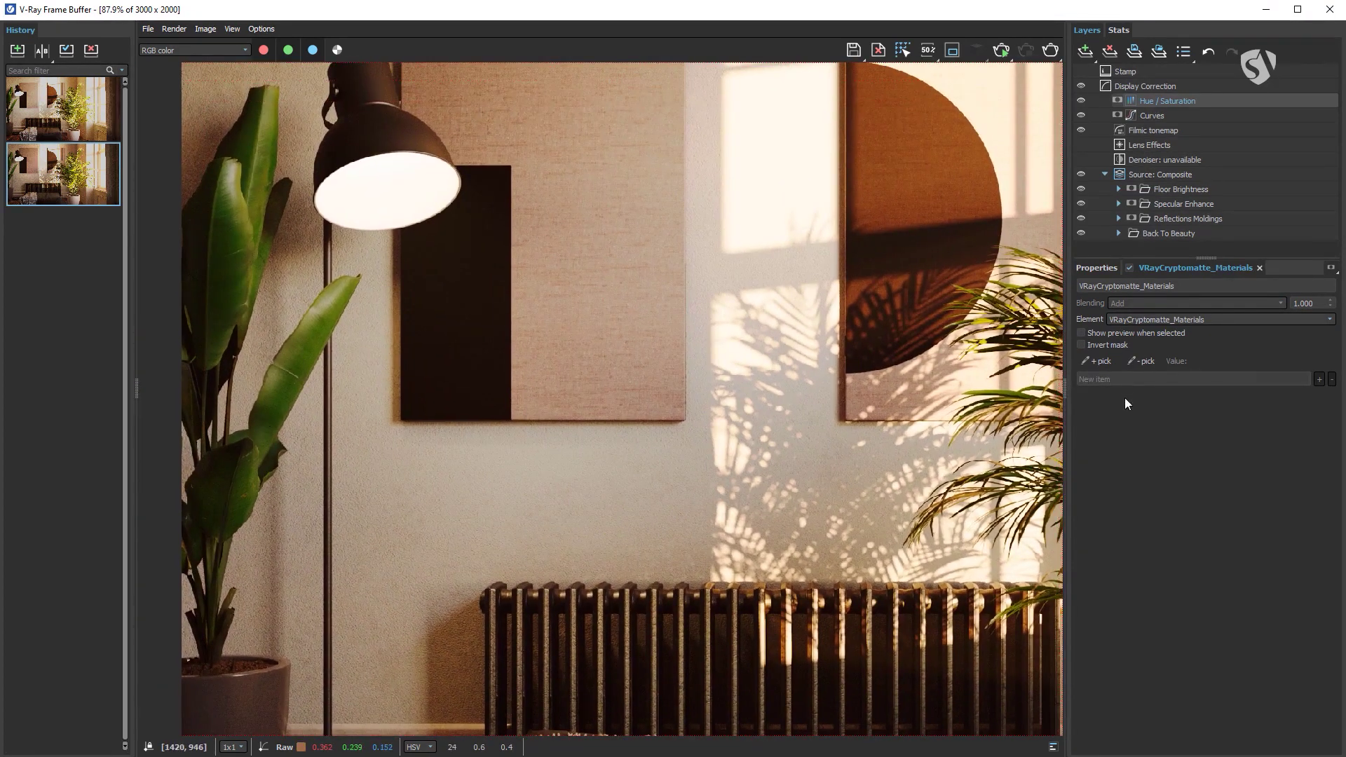
click(1100, 364)
click(280, 403)
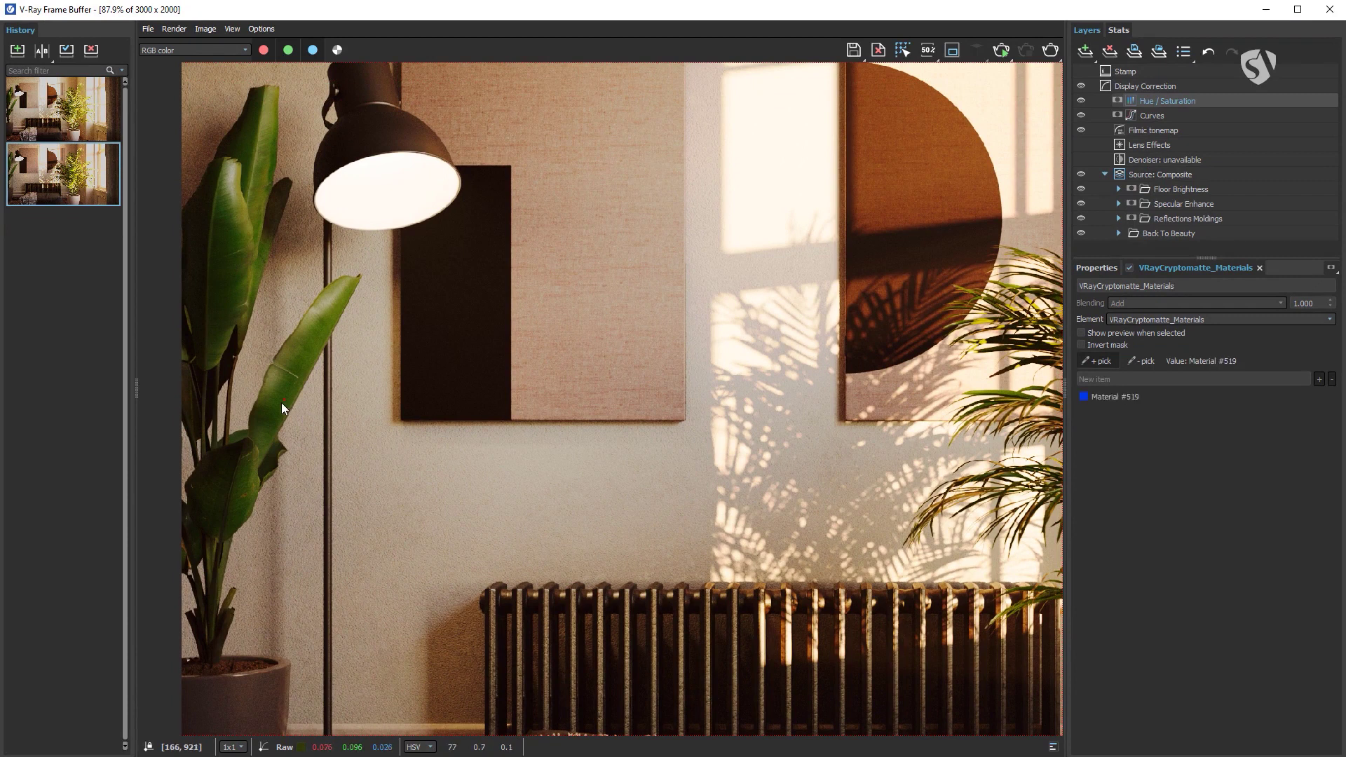
click(237, 484)
click(225, 626)
click(1081, 333)
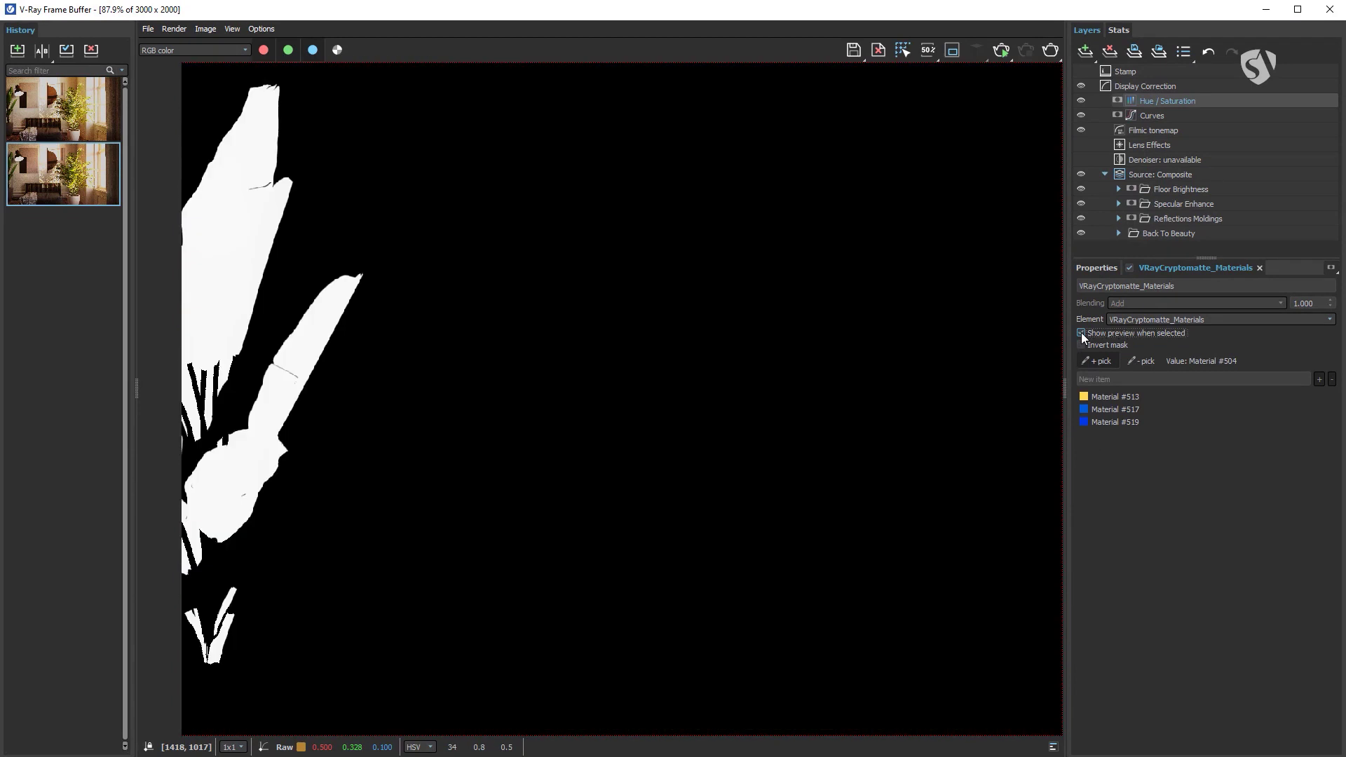
click(1081, 332)
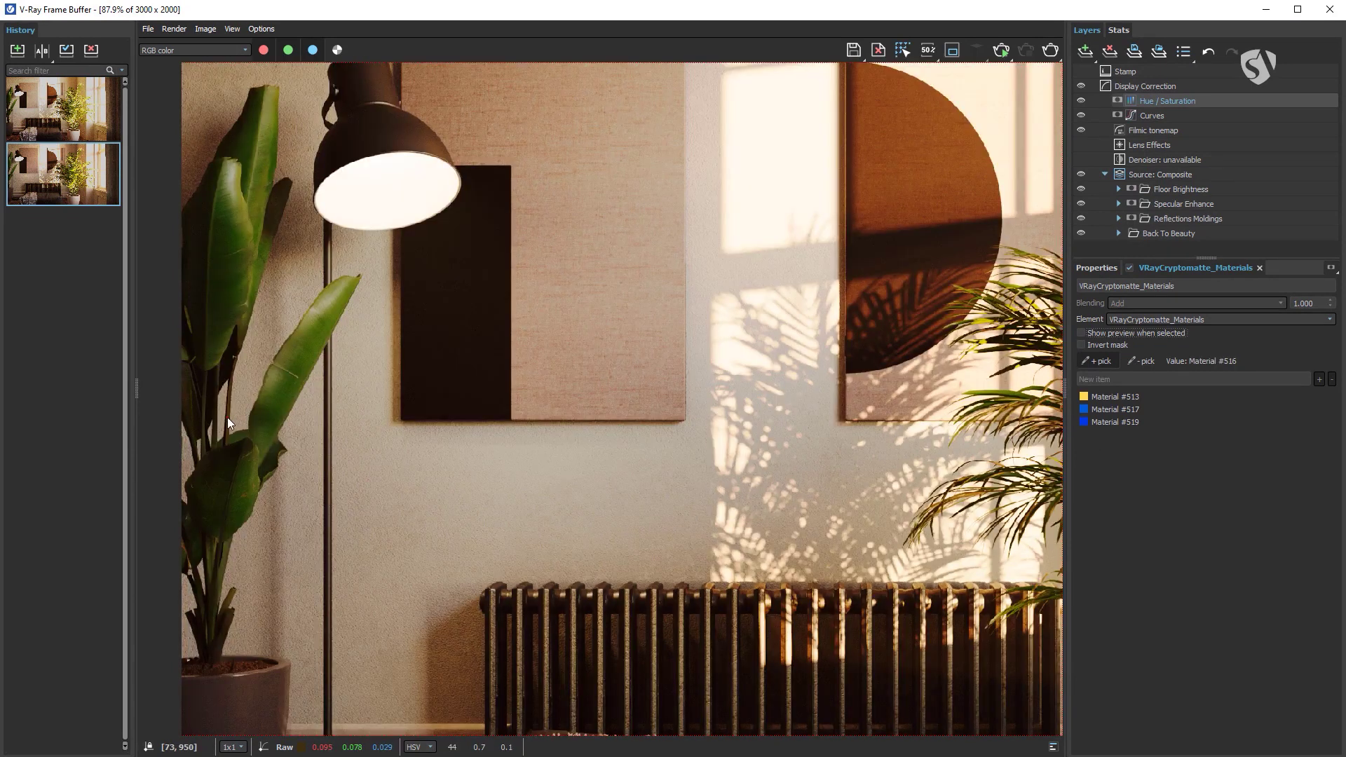
Add the broad-leaved plant's missing stem material, Material #516, to the mask and preview the mask briefly again.
click(227, 418)
click(1081, 333)
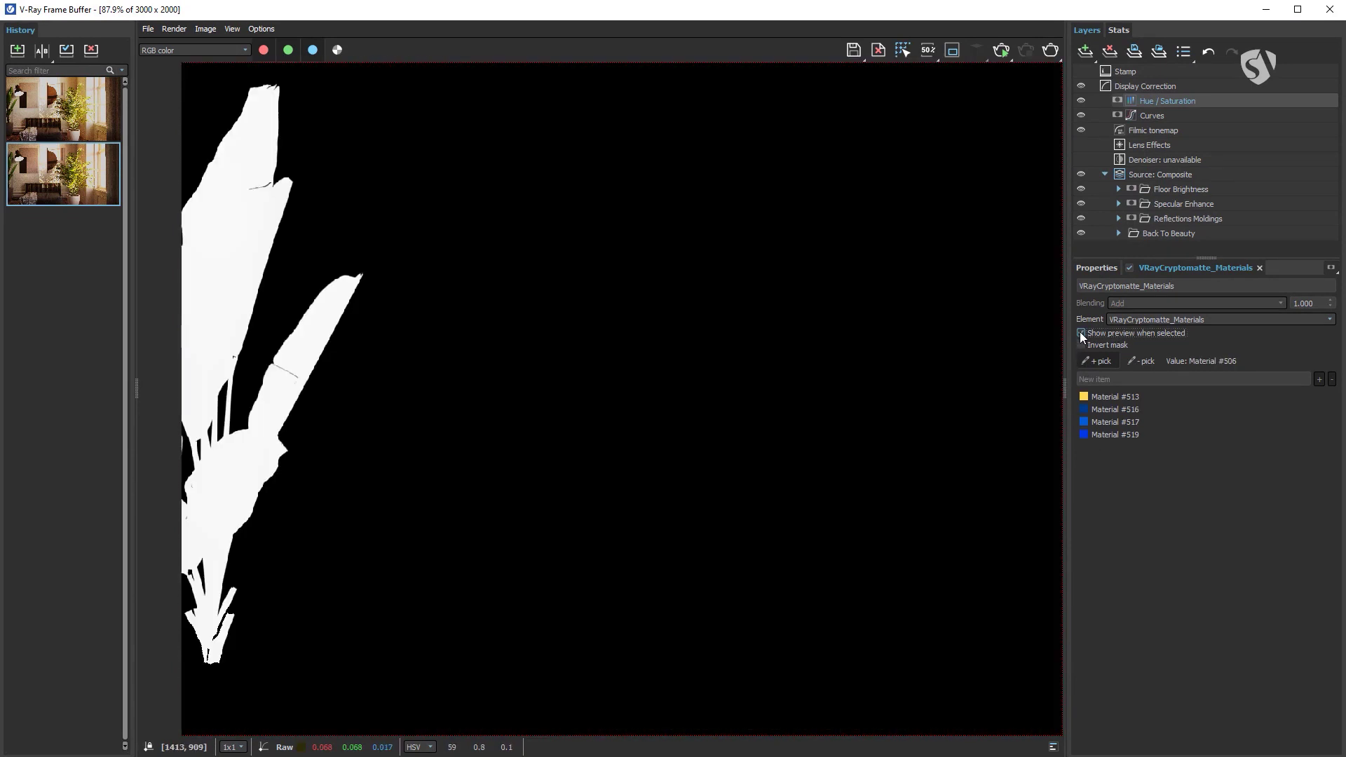
click(1081, 333)
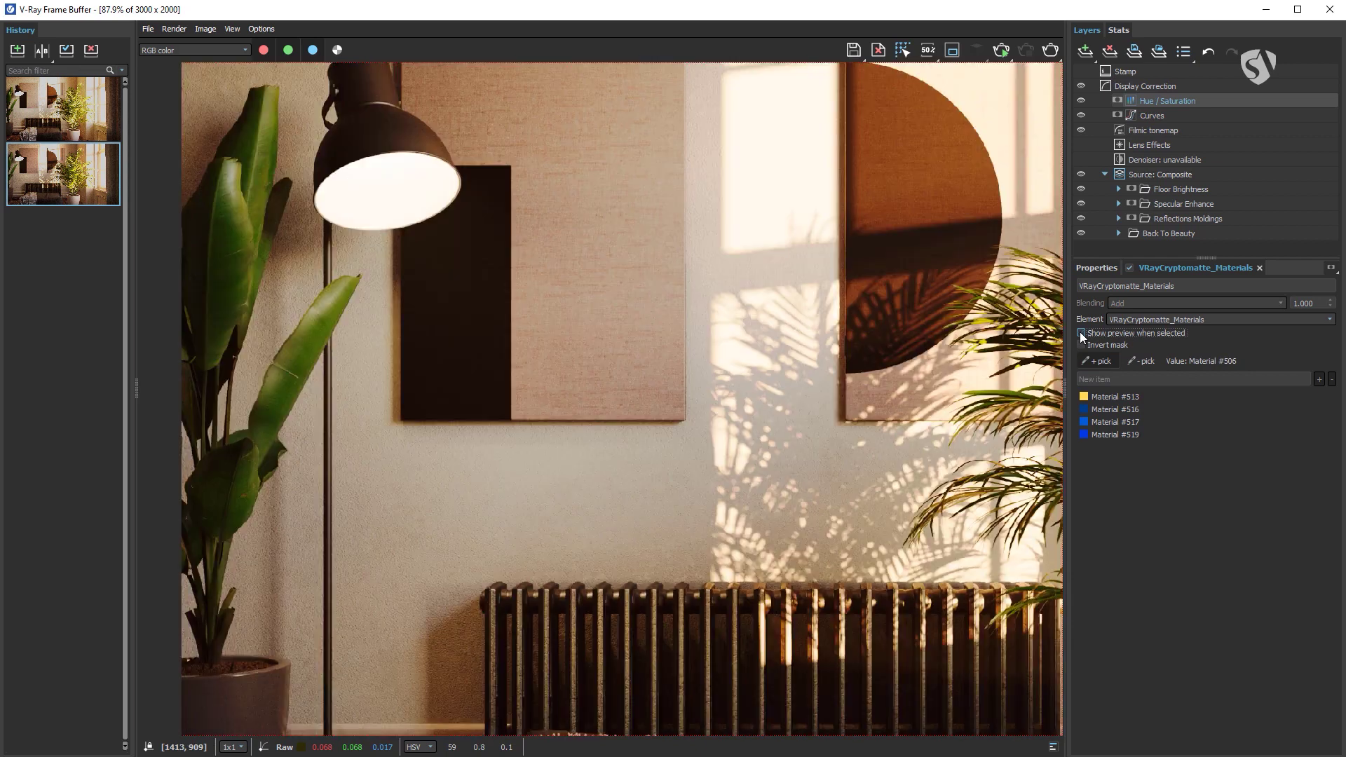
Set the masked Hue / Saturation layer's Saturation to -0.200 and bring the whole image back into view.
click(1091, 270)
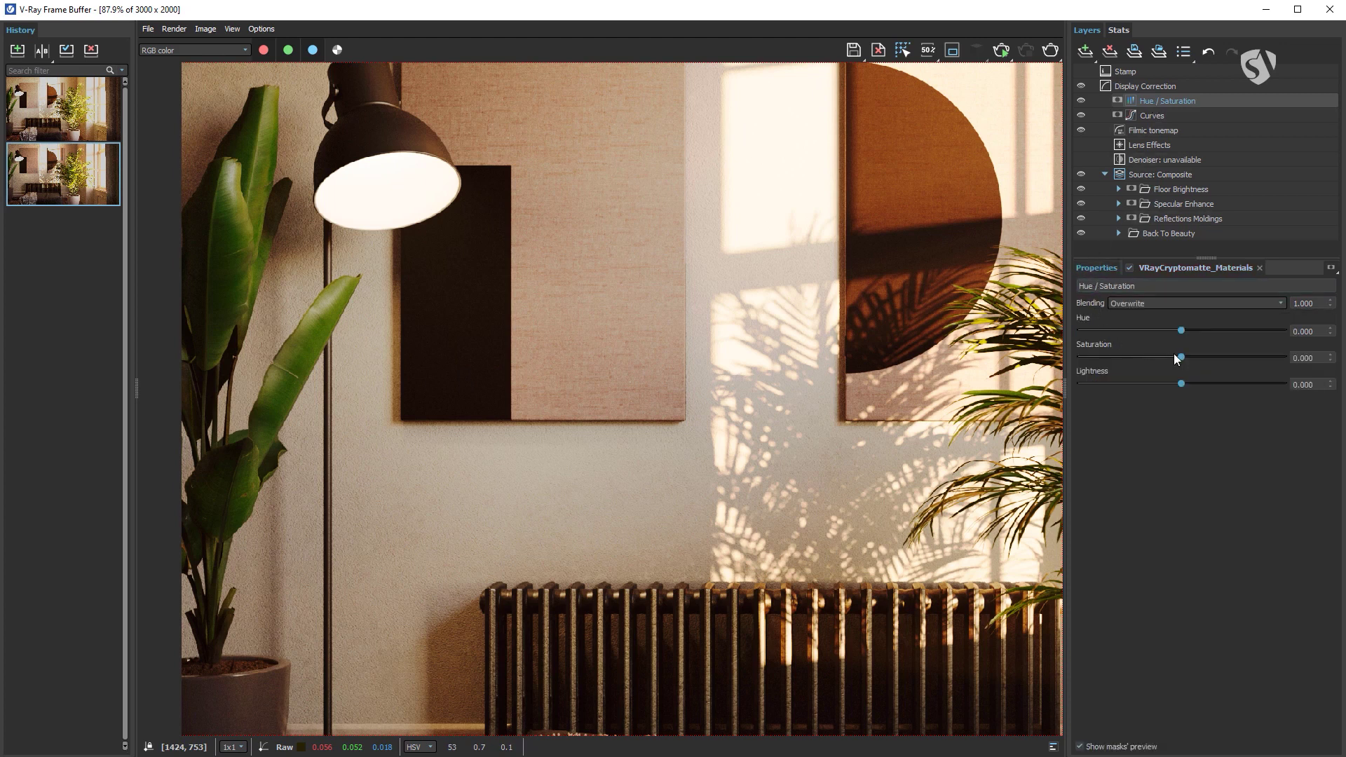
drag(1178, 355, 1168, 357)
drag(1305, 357, 1331, 359)
text(200)
key(Return)
click(712, 391)
scroll(712, 391, down, 2)
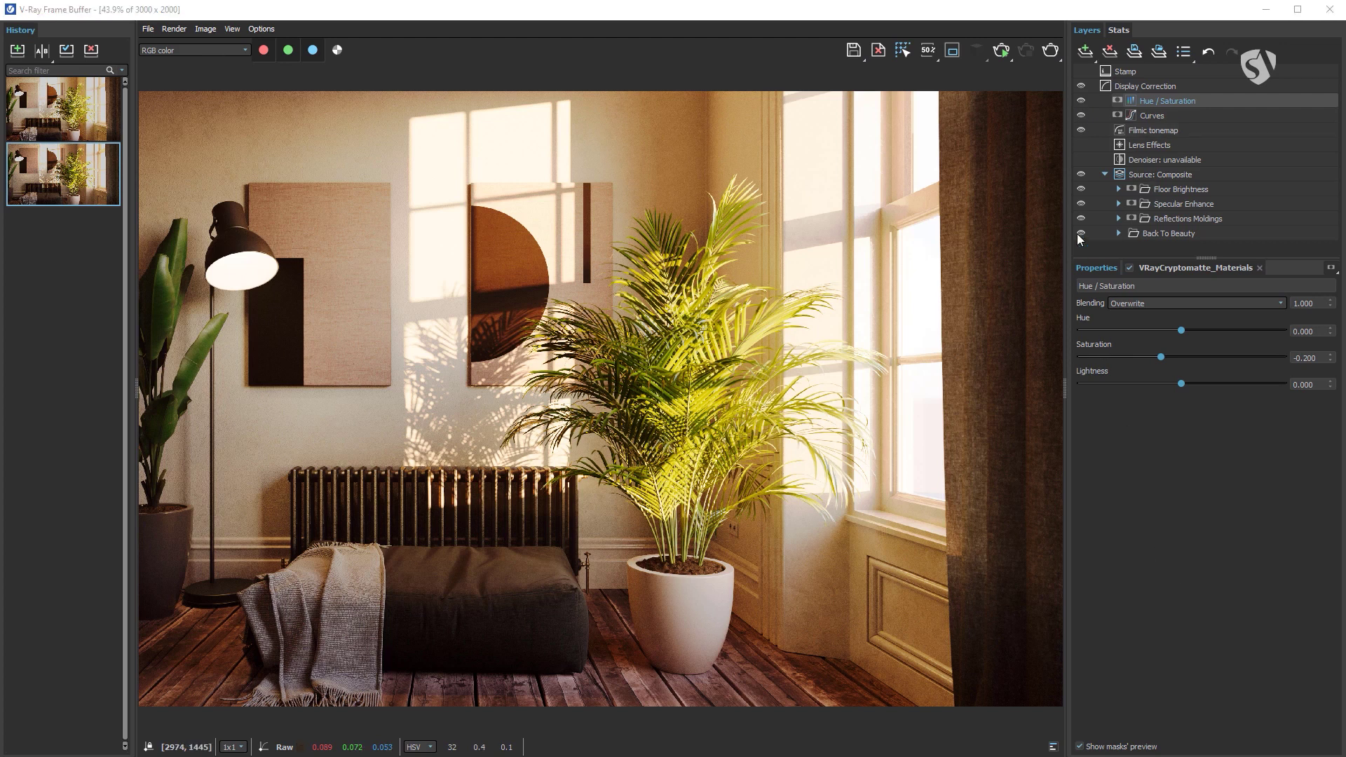
Add a White Balance layer above the Hue / Saturation layer and set its Temperature to 7000.
click(1086, 51)
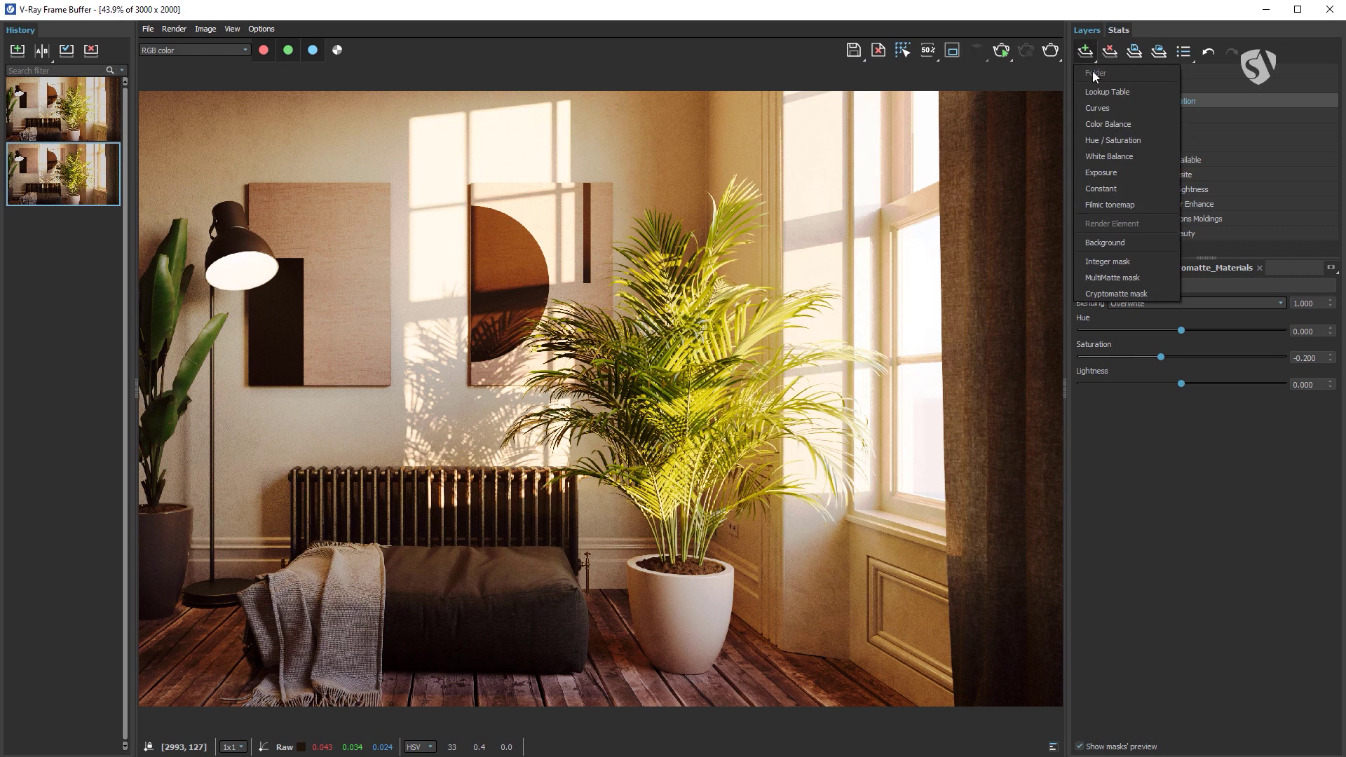
click(1109, 156)
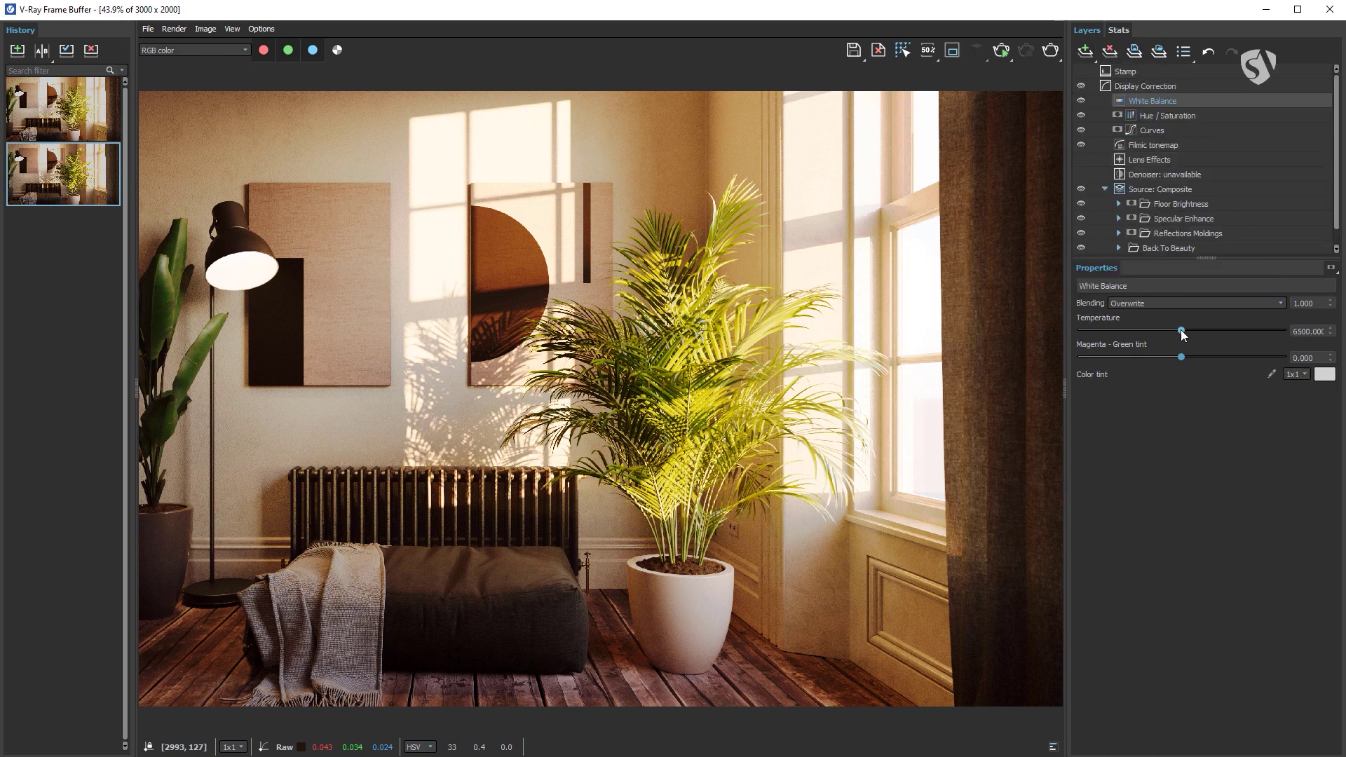
mouse_move(1180, 330)
mouse_down()
mouse_move(1227, 329)
mouse_move(1179, 330)
mouse_up()
double_click(1308, 331)
text(7000)
key(Return)
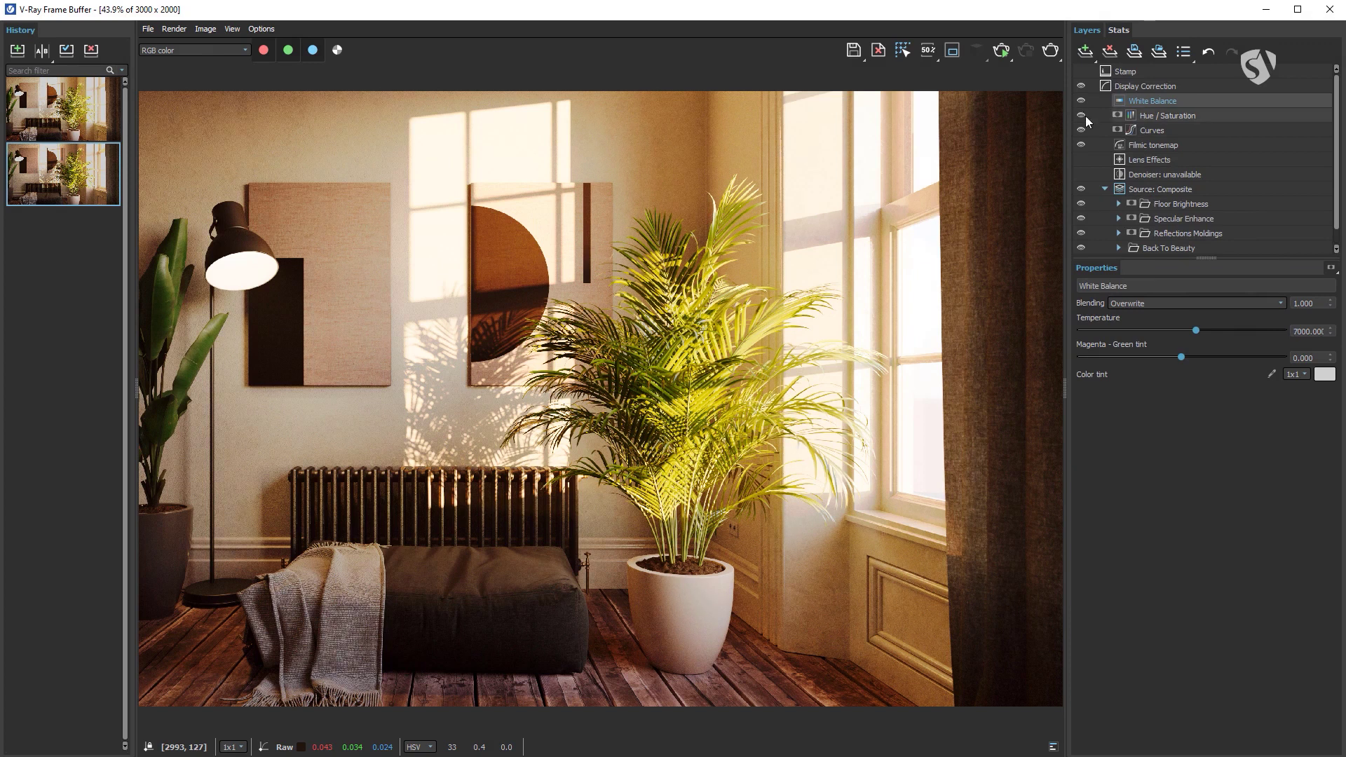
Enable bloom/glare in the Lens Effects layer and select the Display Correction layer.
click(1163, 162)
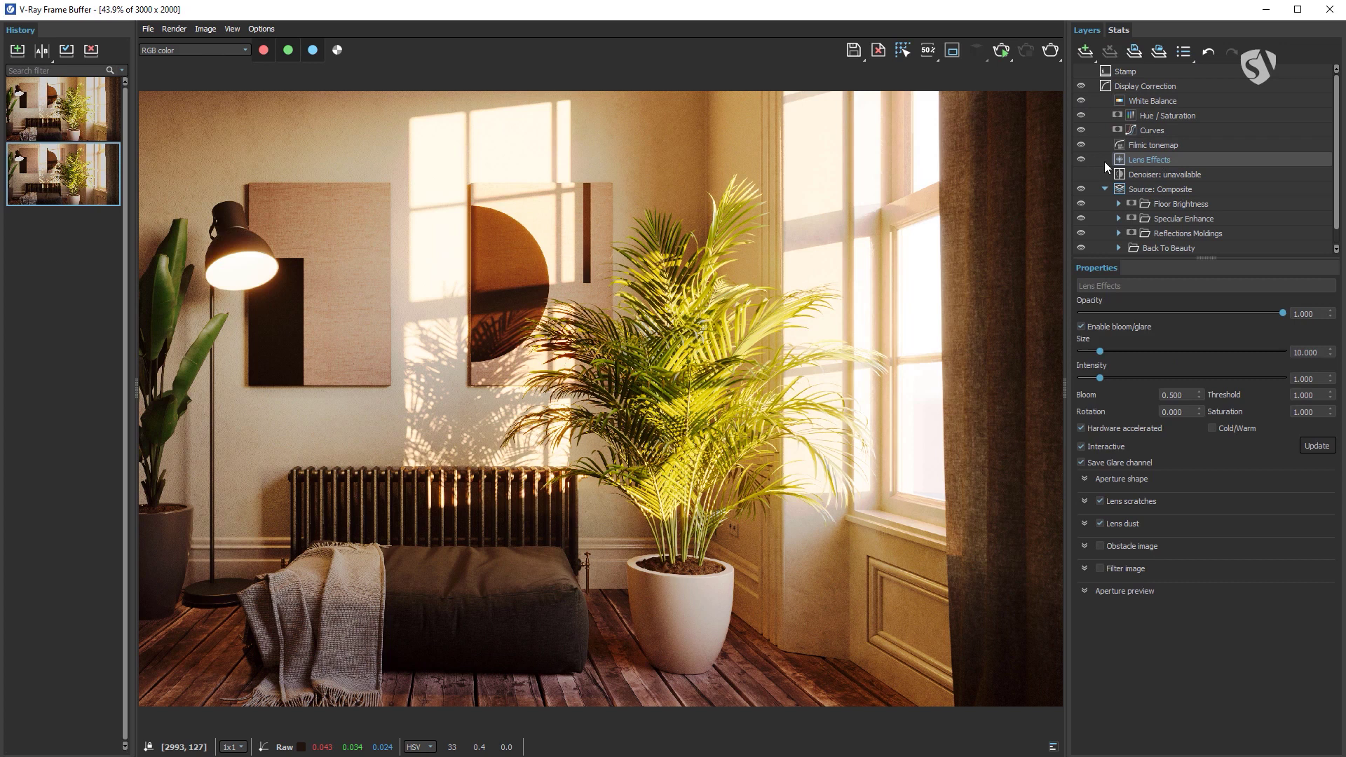
click(1149, 87)
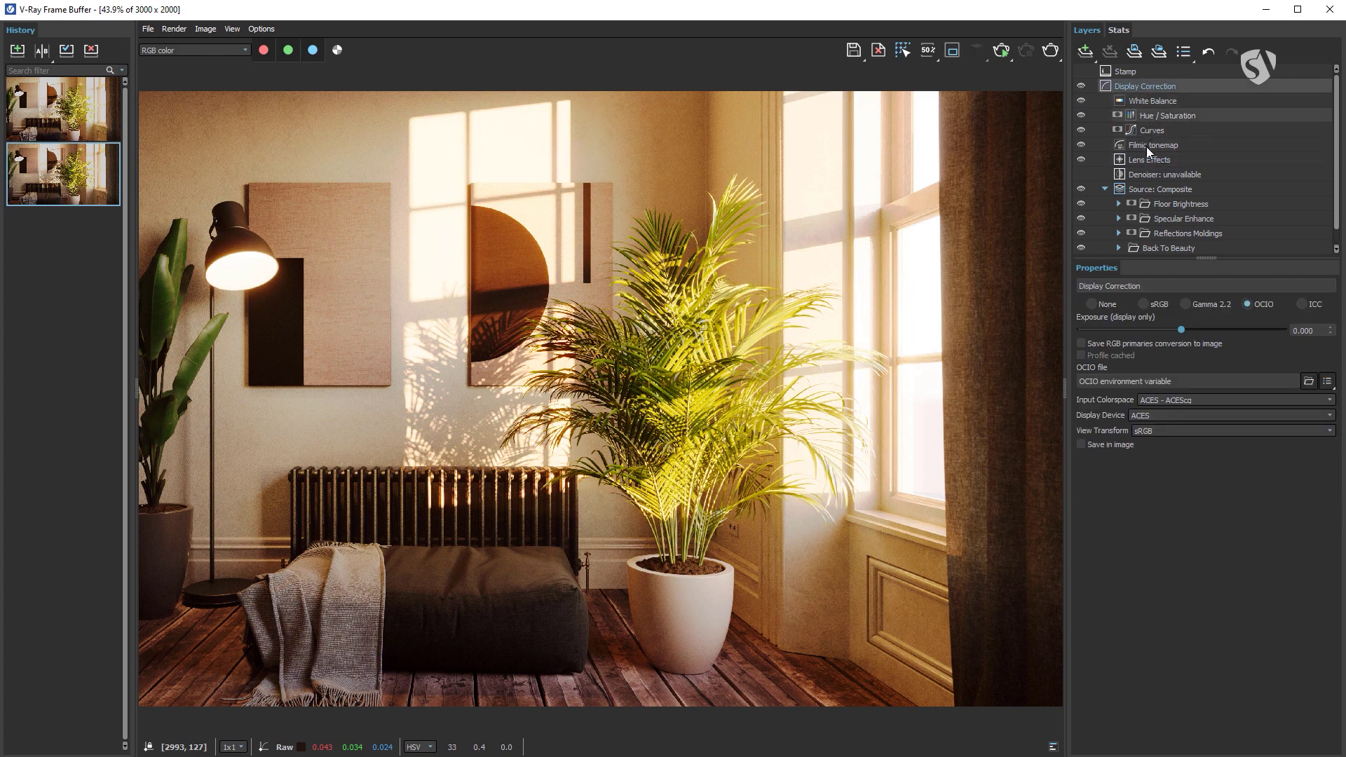